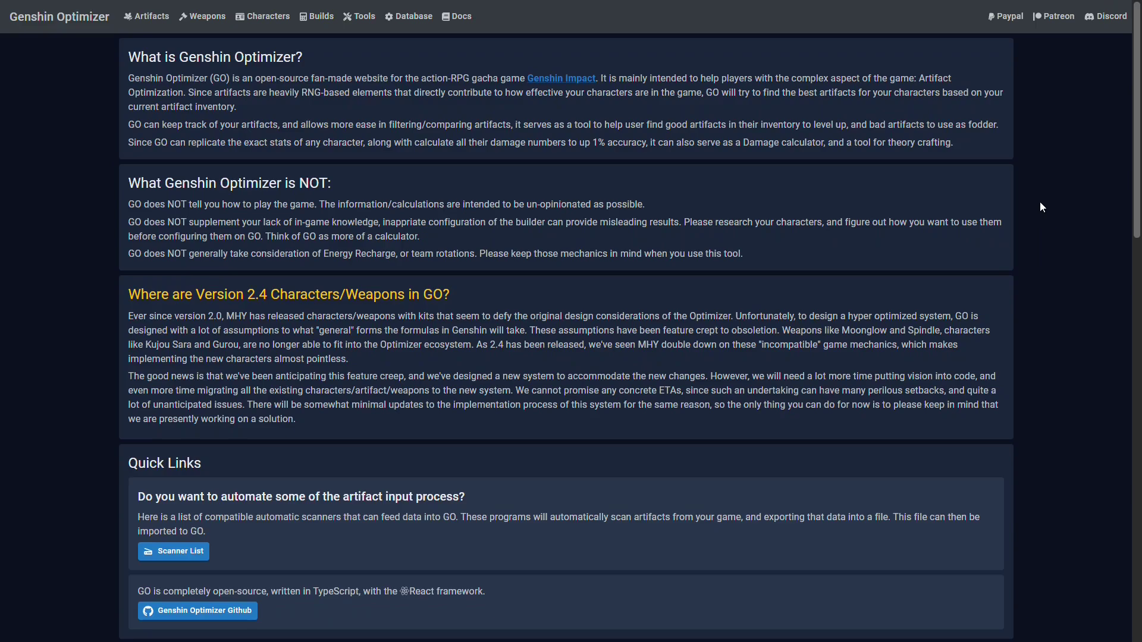
# - Open the Scanner List and browse the Automatic Scanners page to find Inventory Kamera
pyautogui.click(185, 554)
pyautogui.scroll(-5, 405, 448)
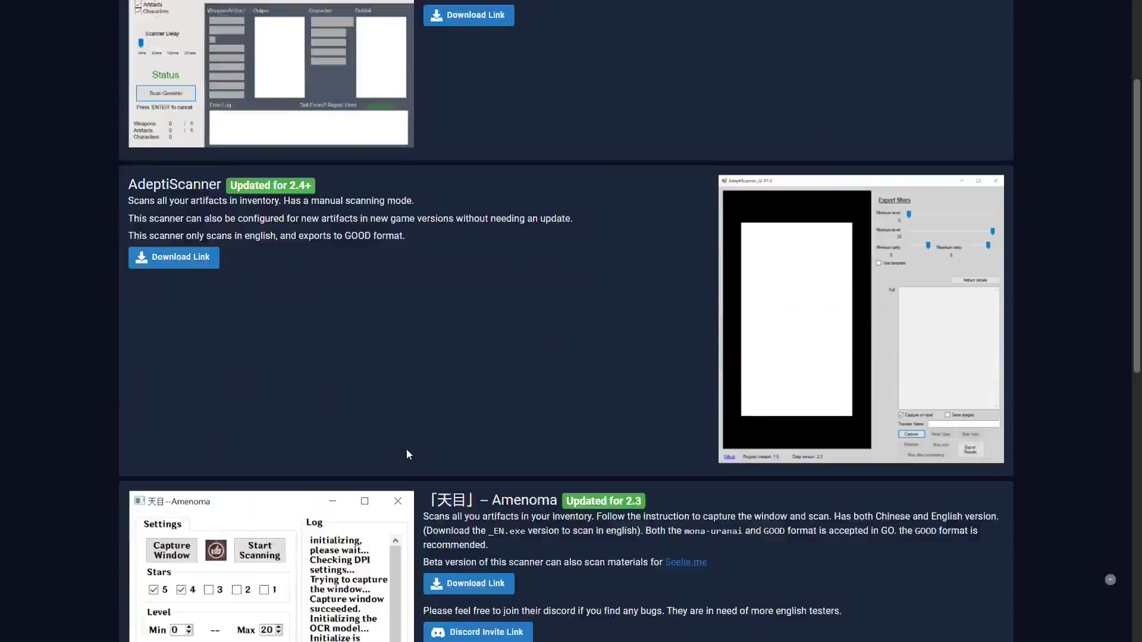
pyautogui.scroll(-8, 408, 454)
pyautogui.scroll(8, 412, 473)
pyautogui.scroll(5, 508, 566)
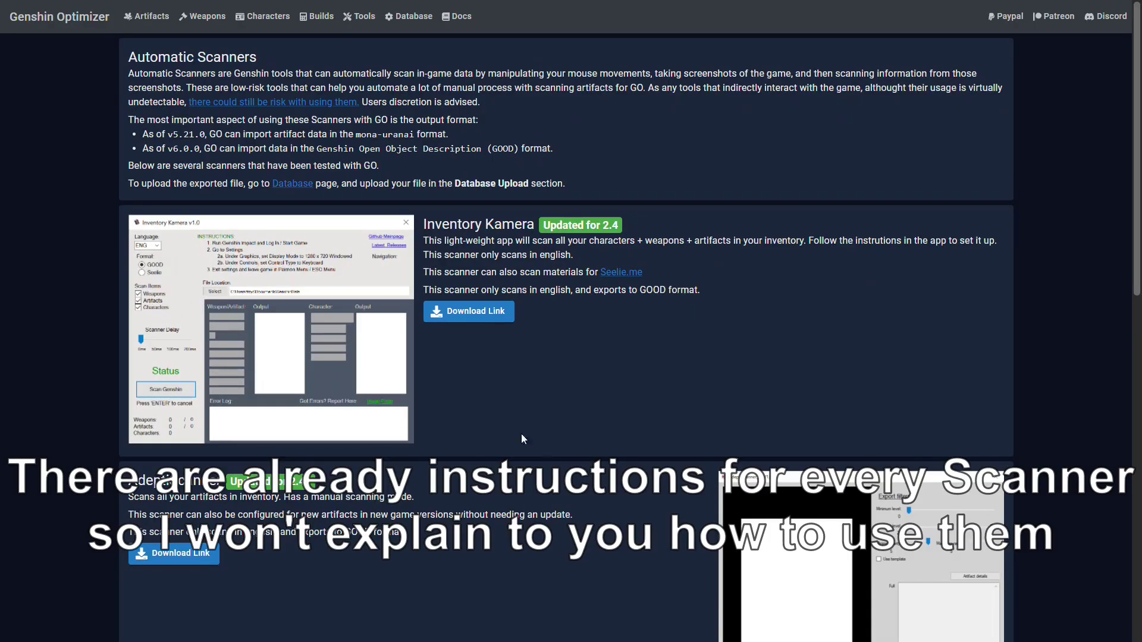
pyautogui.scroll(-5, 535, 440)
pyautogui.scroll(-2, 551, 439)
pyautogui.scroll(-1, 553, 443)
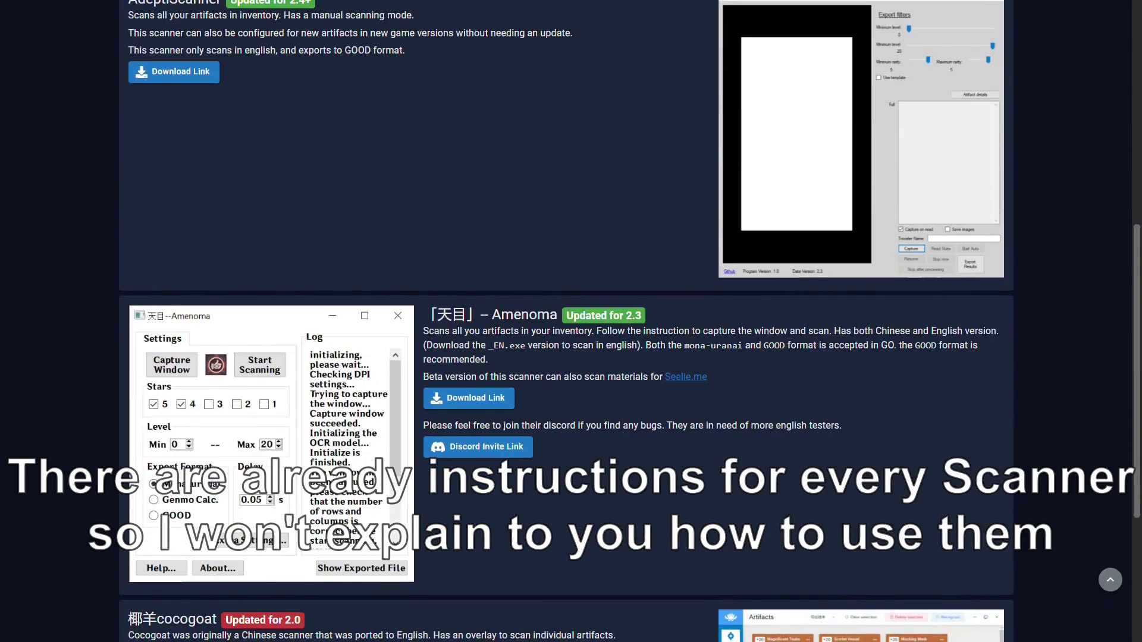
pyautogui.scroll(8, 552, 443)
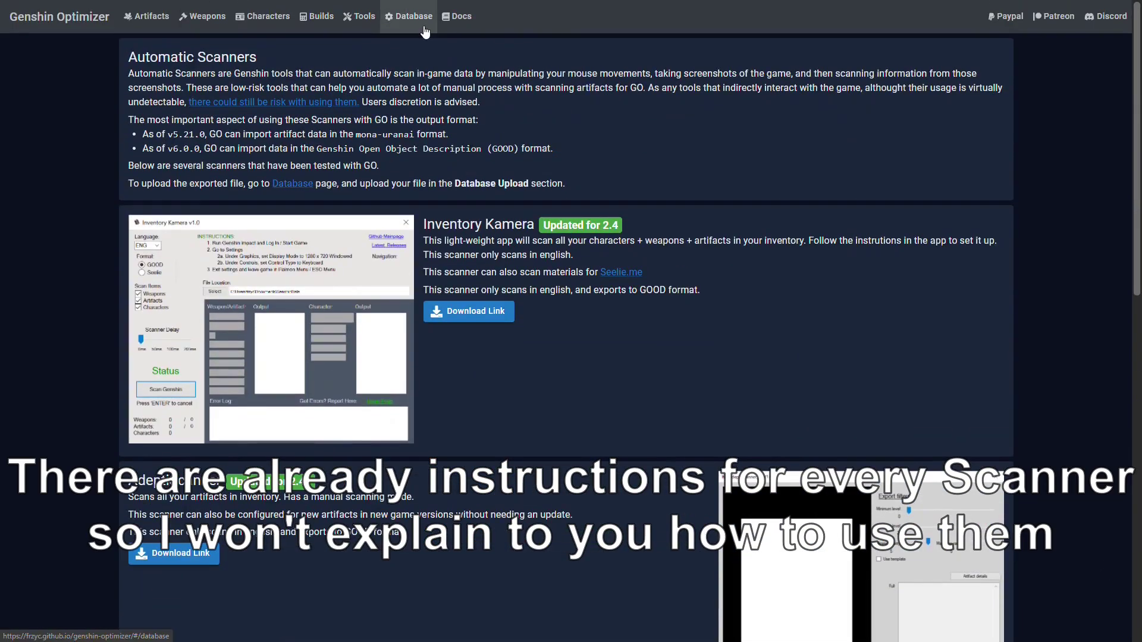
# - Upload the genshinData GOOD JSON scanner export from the Database page
pyautogui.click(424, 28)
pyautogui.click(177, 326)
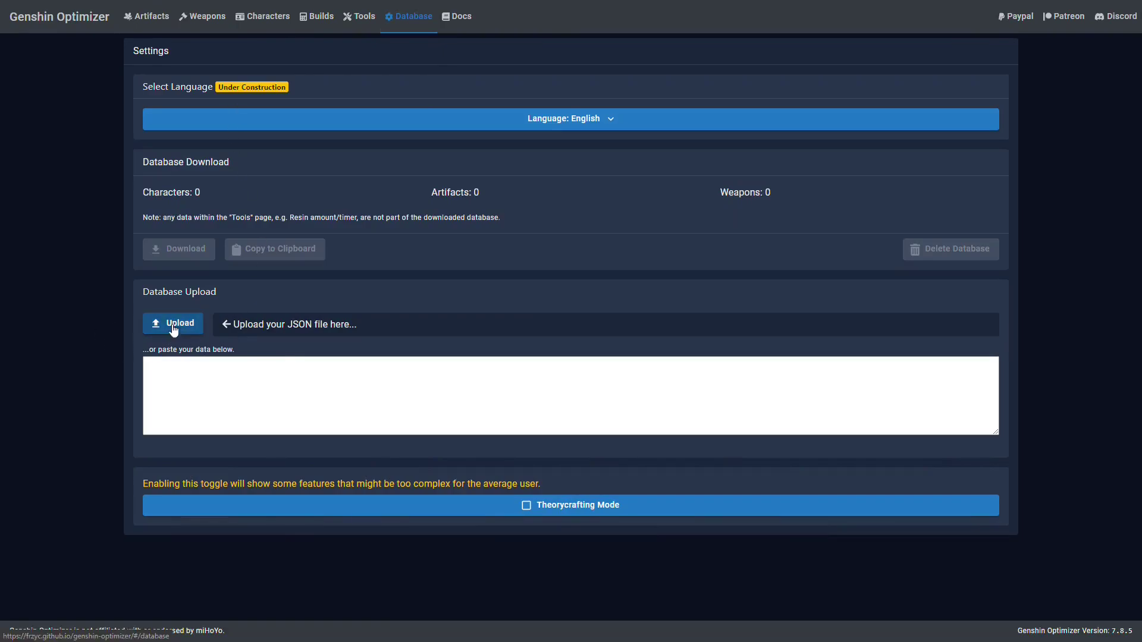
pyautogui.doubleClick(169, 119)
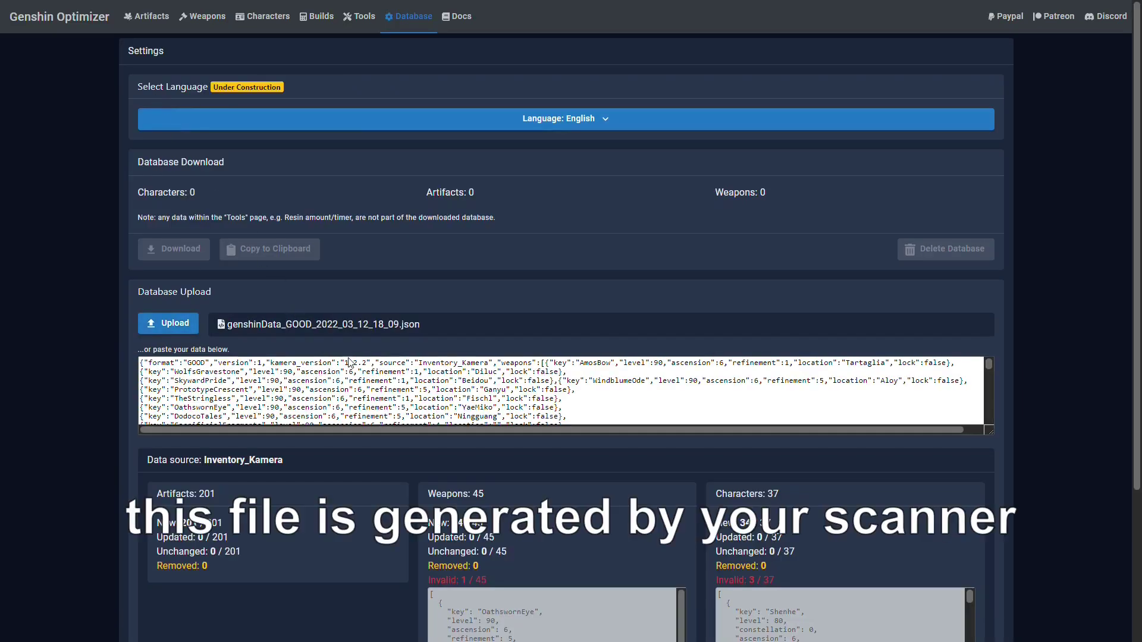
# - Review the 201 artifacts, 44 weapons and 34 characters, then replace the database
pyautogui.scroll(-3, 540, 470)
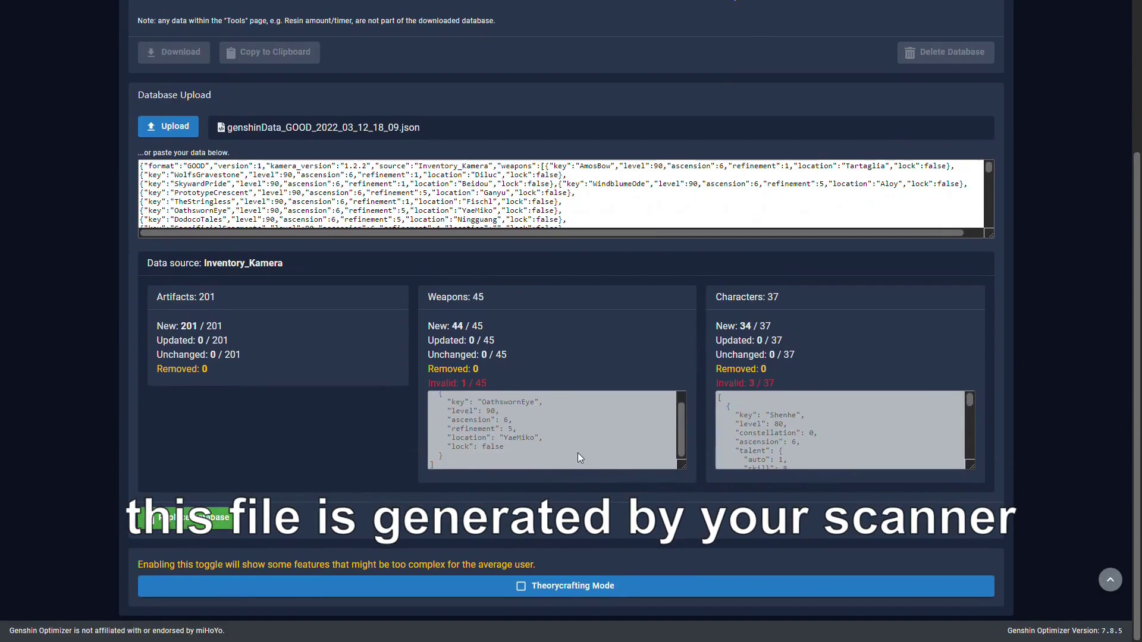
pyautogui.scroll(-3, 840, 450)
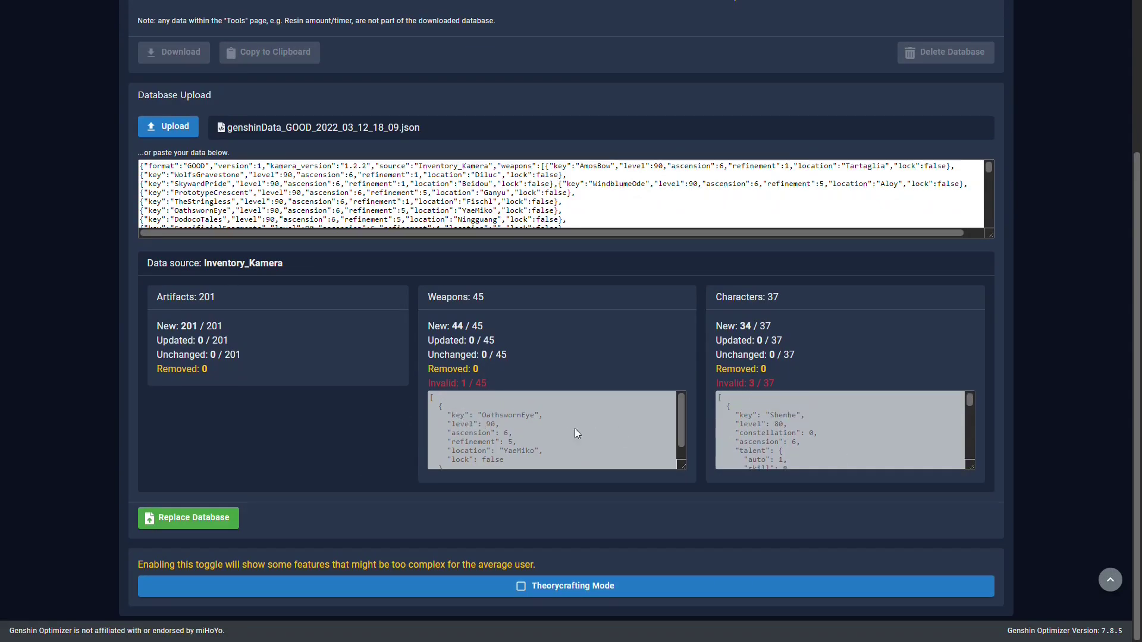
pyautogui.scroll(3, 574, 428)
pyautogui.scroll(-1, 572, 427)
pyautogui.scroll(-3, 572, 426)
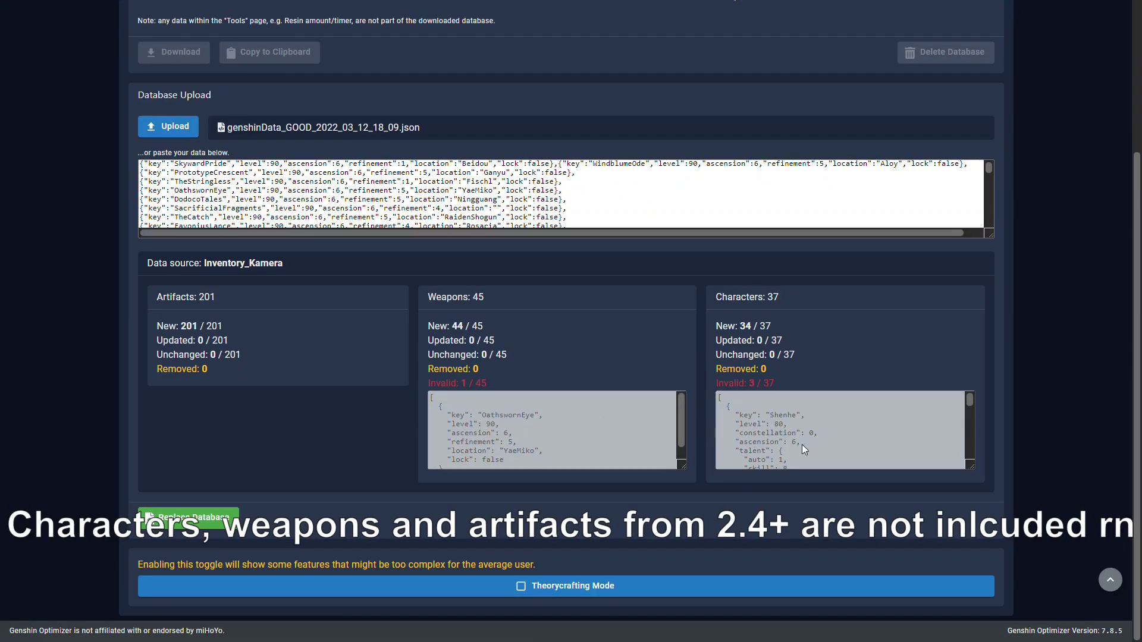
pyautogui.scroll(2, 815, 450)
pyautogui.scroll(2, 788, 438)
pyautogui.scroll(-2, 787, 440)
pyautogui.scroll(-1, 619, 453)
pyautogui.scroll(3, 779, 438)
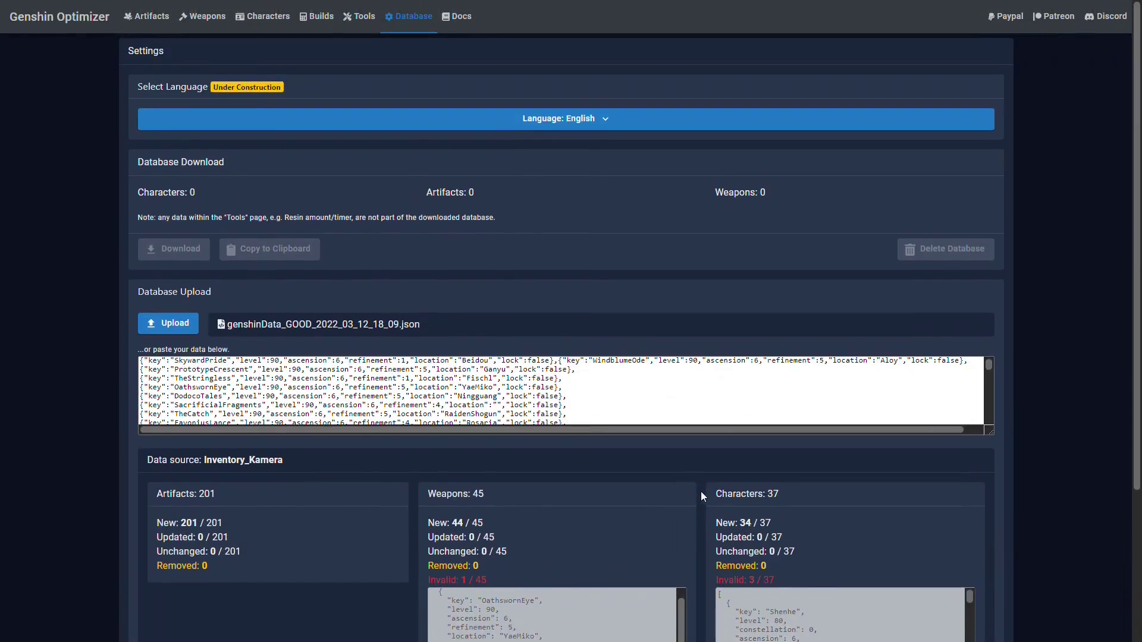
pyautogui.scroll(-3, 701, 496)
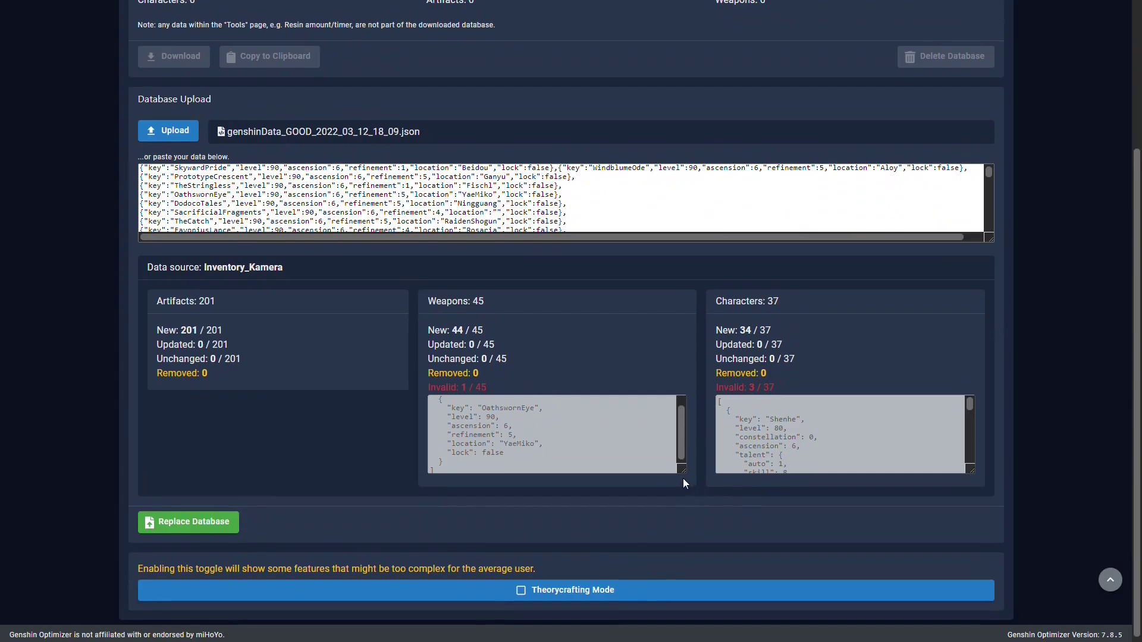
pyautogui.scroll(1, 682, 452)
pyautogui.scroll(3, 258, 298)
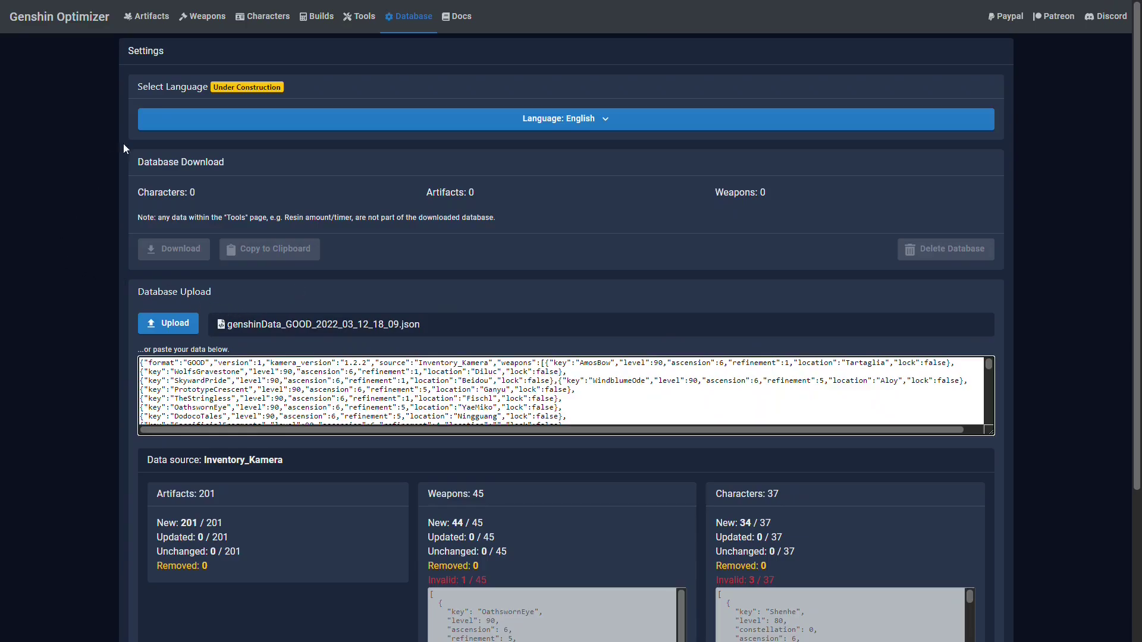
pyautogui.scroll(-3, 312, 404)
pyautogui.scroll(-3, 201, 594)
pyautogui.click(194, 528)
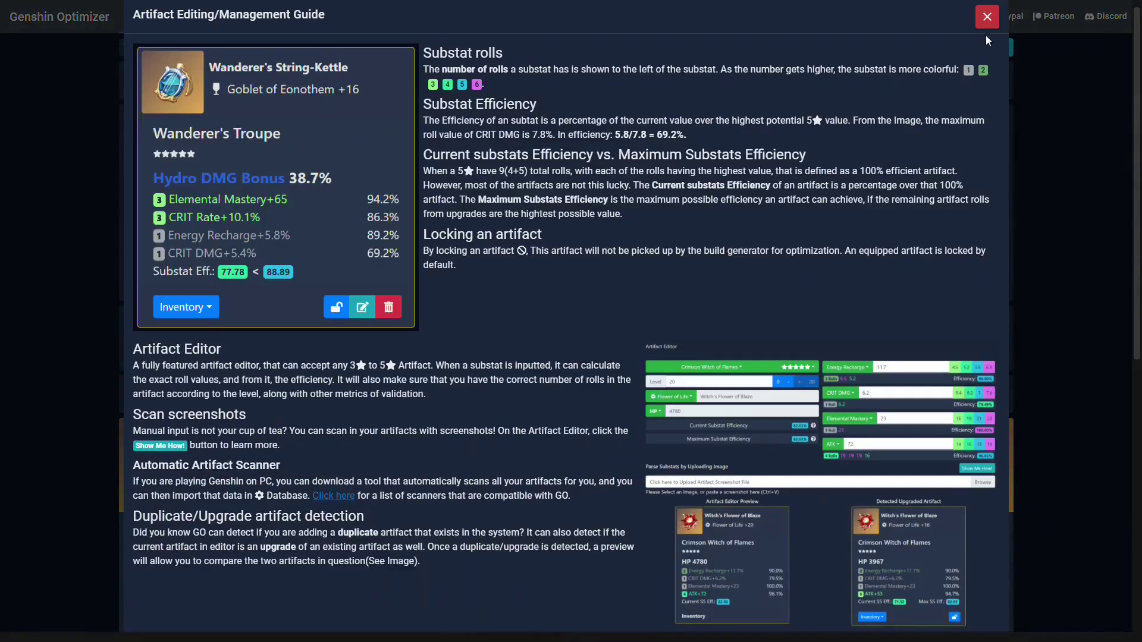
# - Unequip all 122 equipped artifacts from characters and confirm
pyautogui.click(983, 18)
pyautogui.click(213, 260)
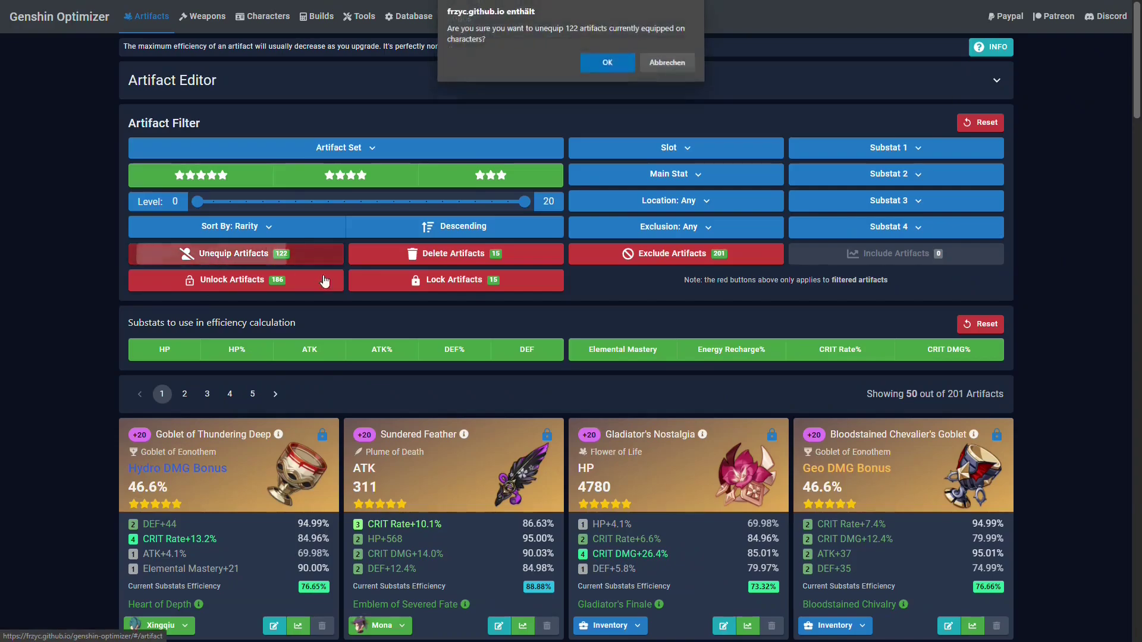
pyautogui.click(622, 63)
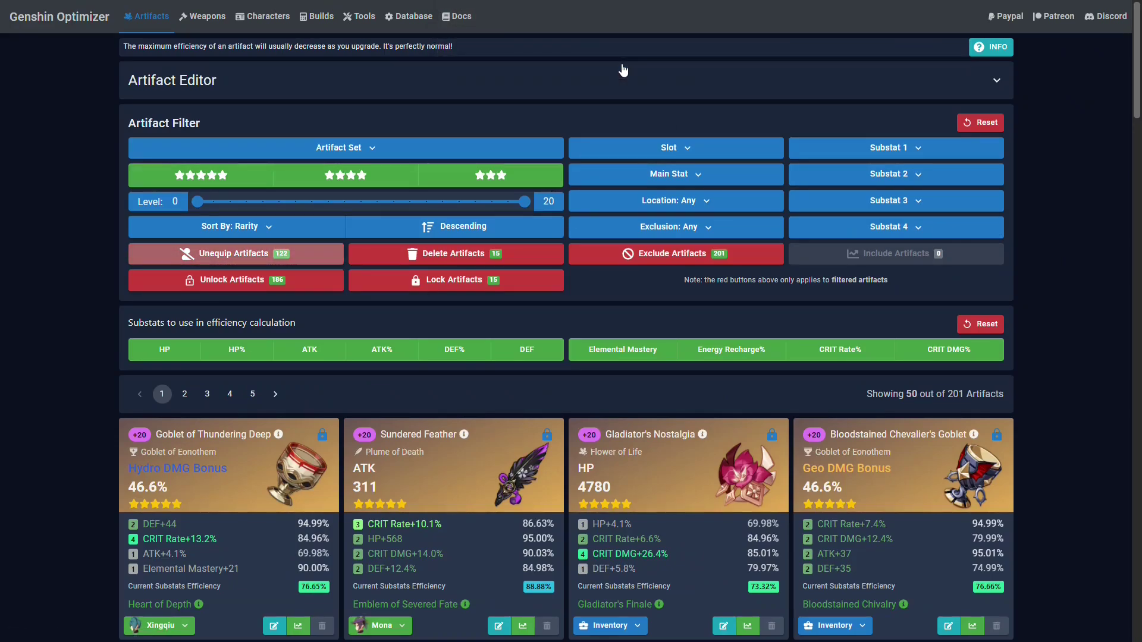
# - In the Build Generator, pick Xiangling, then Raiden Shogun, and open Raiden's character page
pyautogui.click(313, 27)
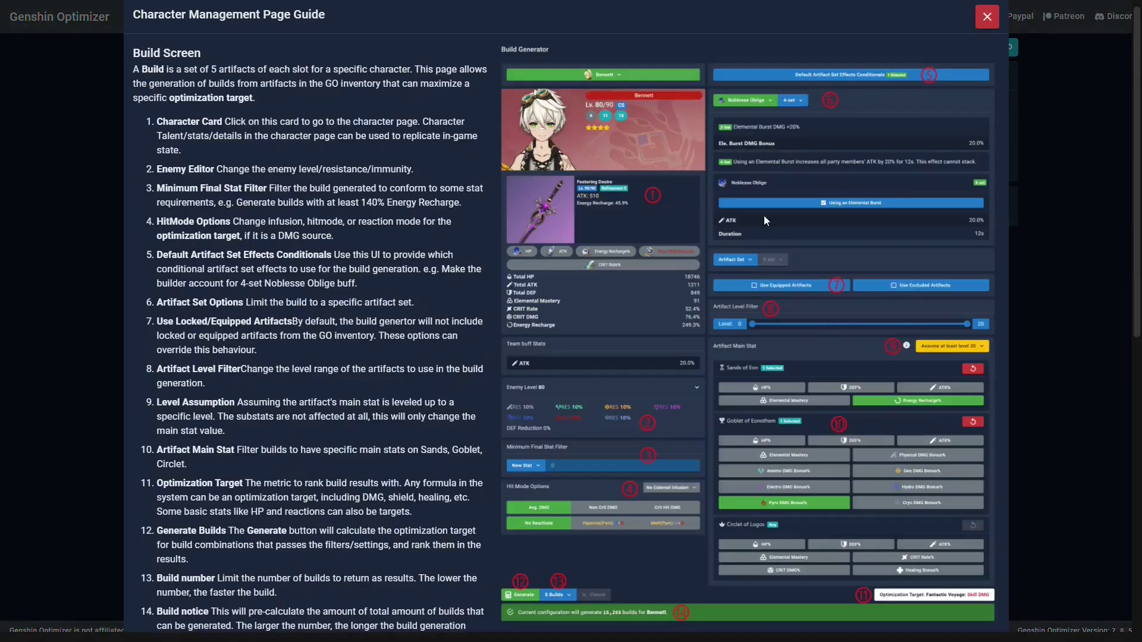
pyautogui.click(988, 18)
pyautogui.click(314, 119)
pyautogui.scroll(-1, 208, 446)
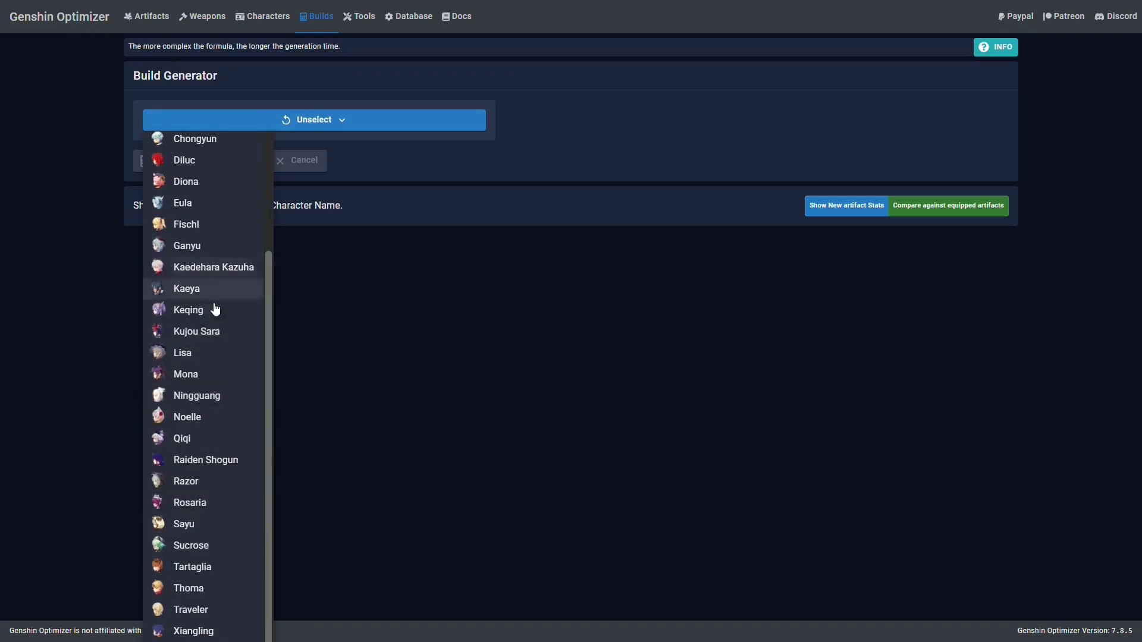
pyautogui.click(192, 631)
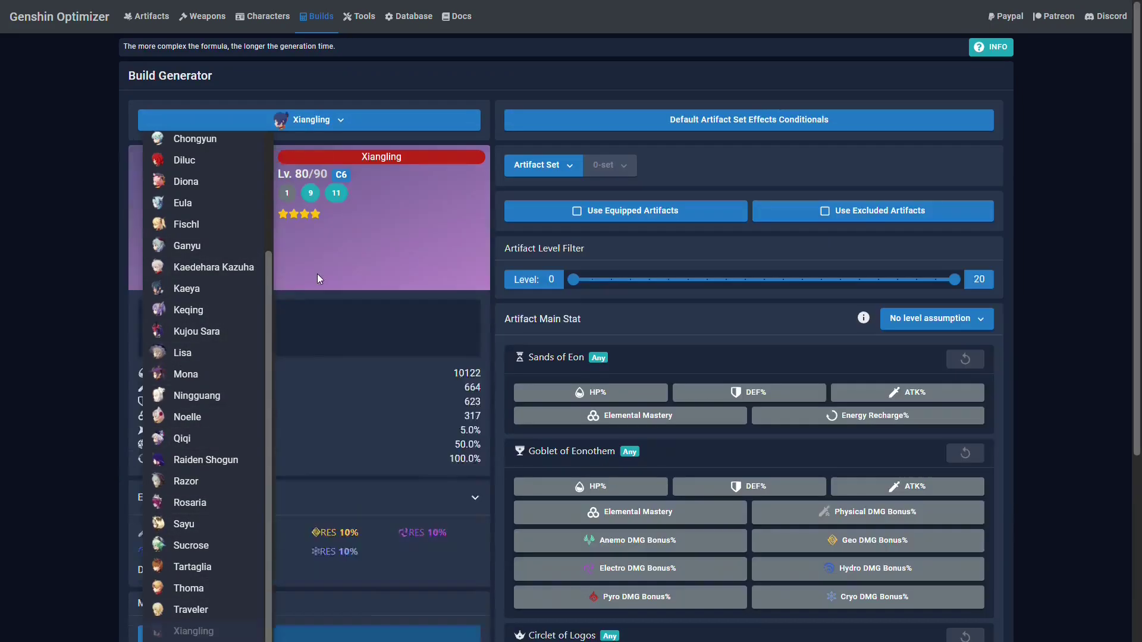
pyautogui.click(342, 121)
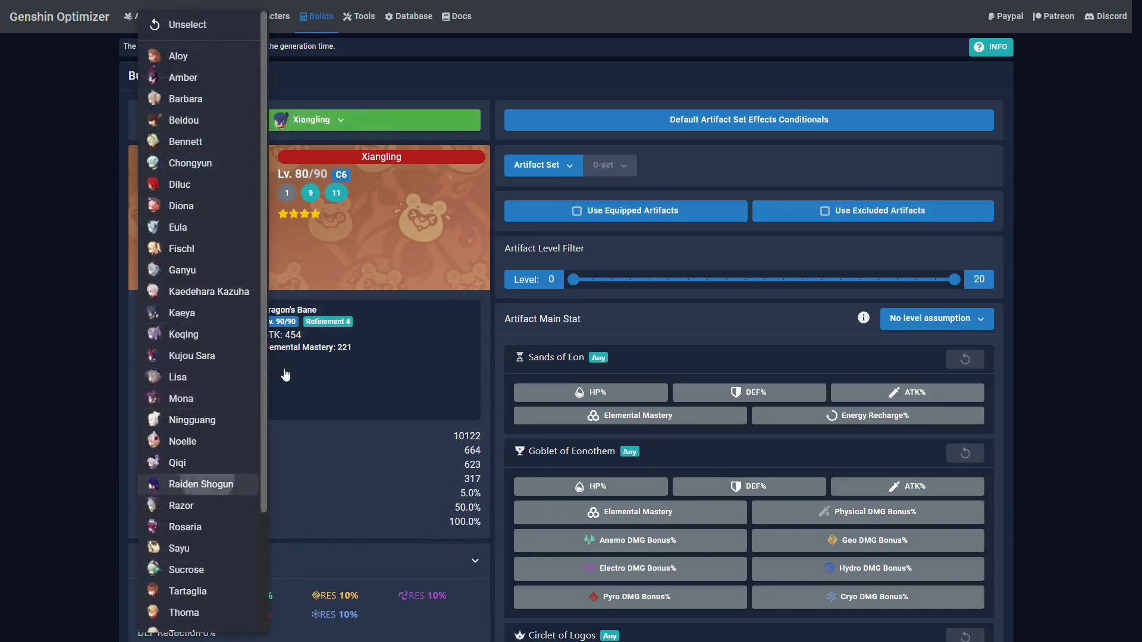
pyautogui.click(199, 484)
pyautogui.click(429, 215)
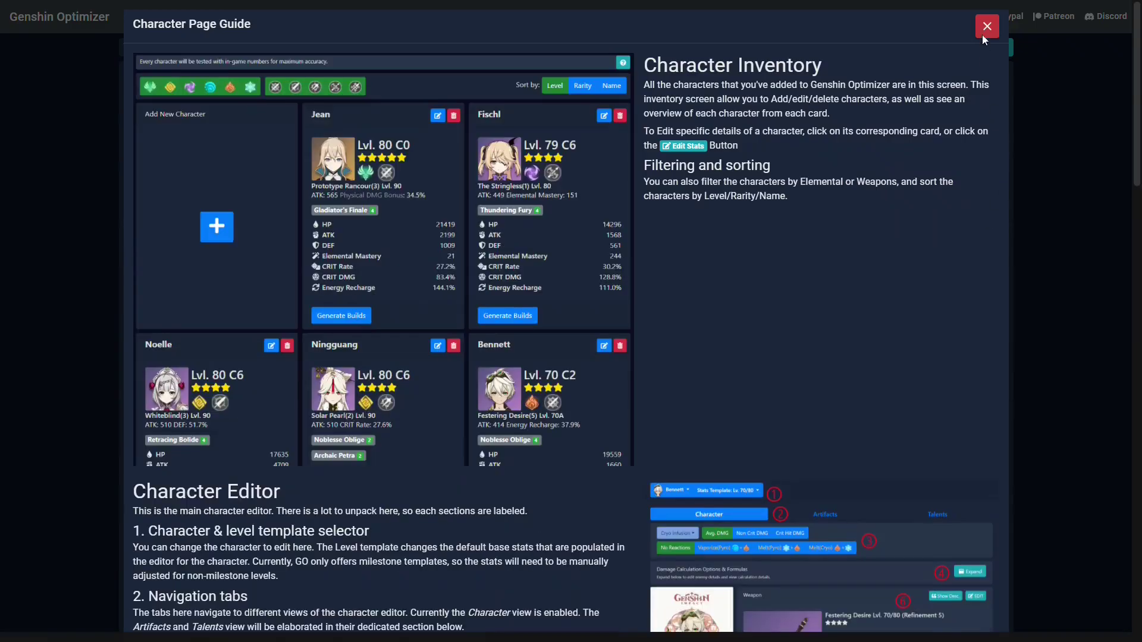
# - Browse Raiden Shogun's available spears without changing her weapon
pyautogui.click(984, 29)
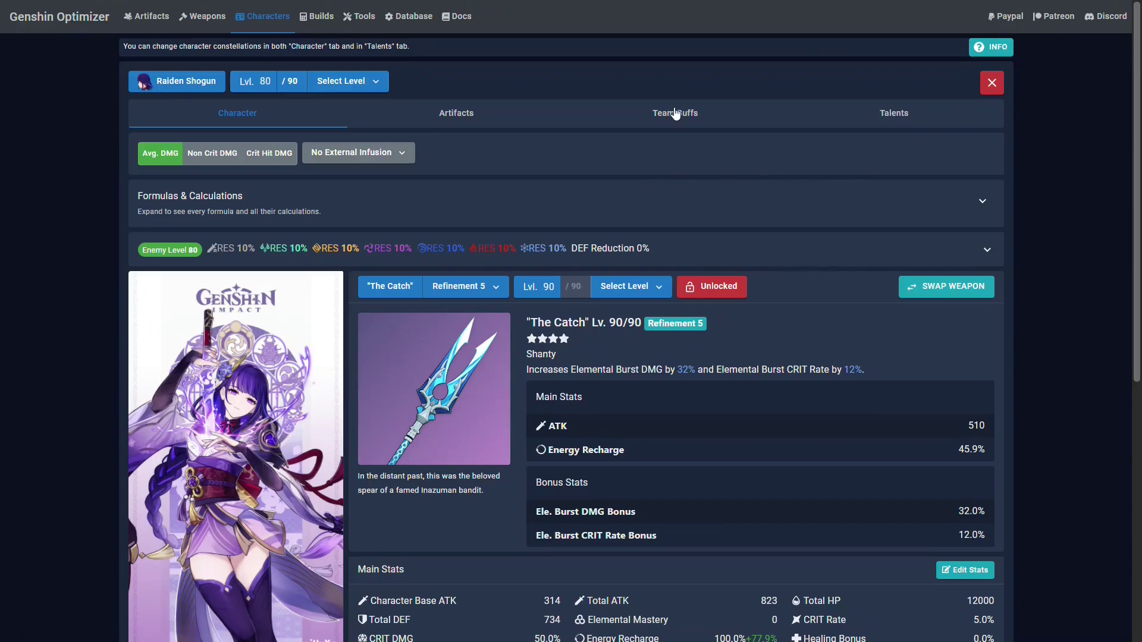
pyautogui.scroll(-5, 547, 197)
pyautogui.scroll(5, 411, 273)
pyautogui.click(983, 290)
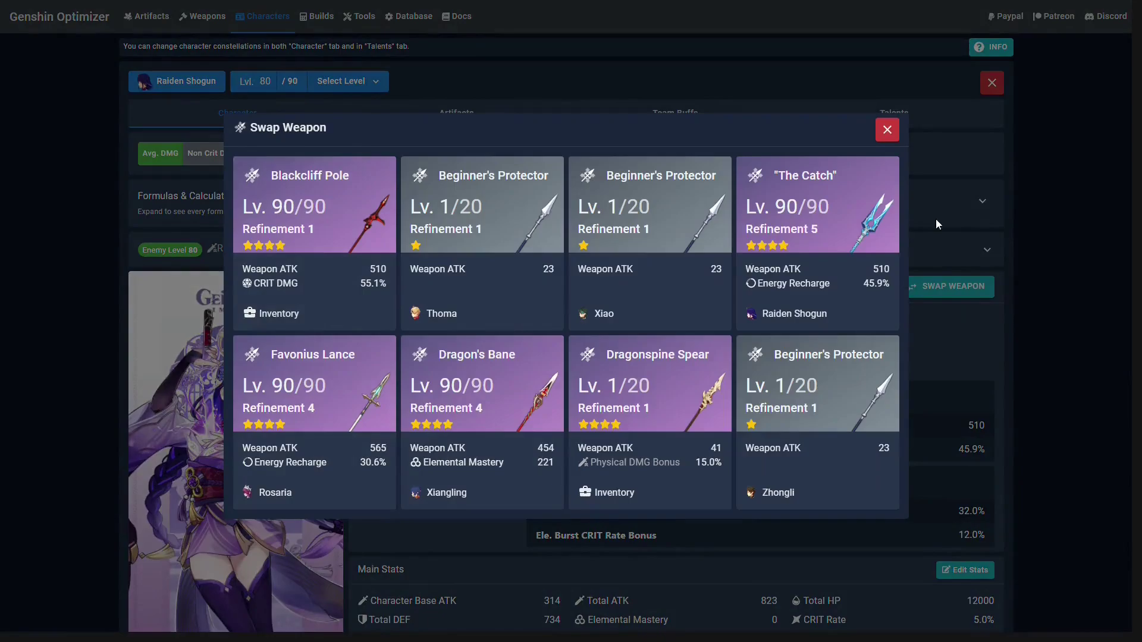
pyautogui.click(845, 252)
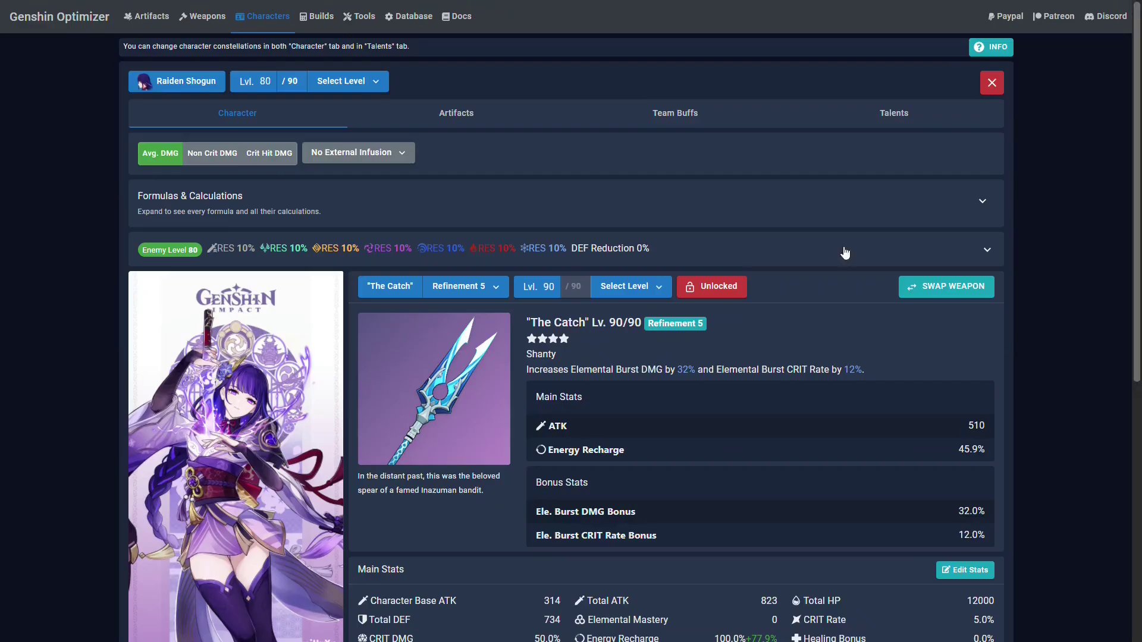
# - Set Bennett as Raiden's first teammate in Team Buffs
pyautogui.click(646, 109)
pyautogui.scroll(-2, 651, 166)
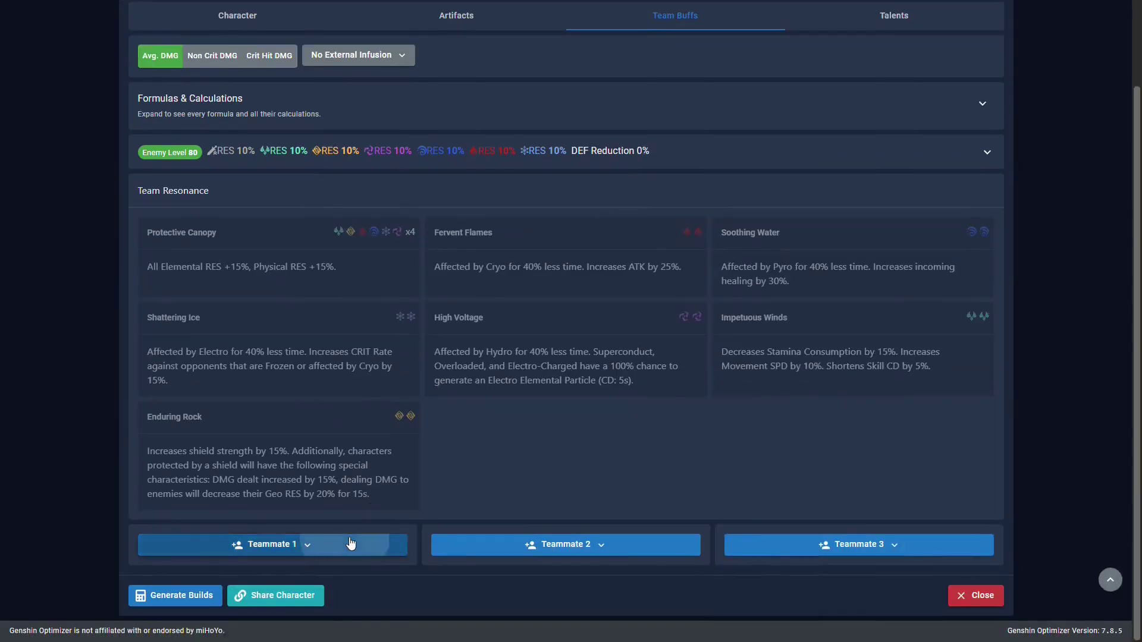
pyautogui.click(380, 544)
pyautogui.scroll(-1, 220, 315)
pyautogui.scroll(-1, 220, 315)
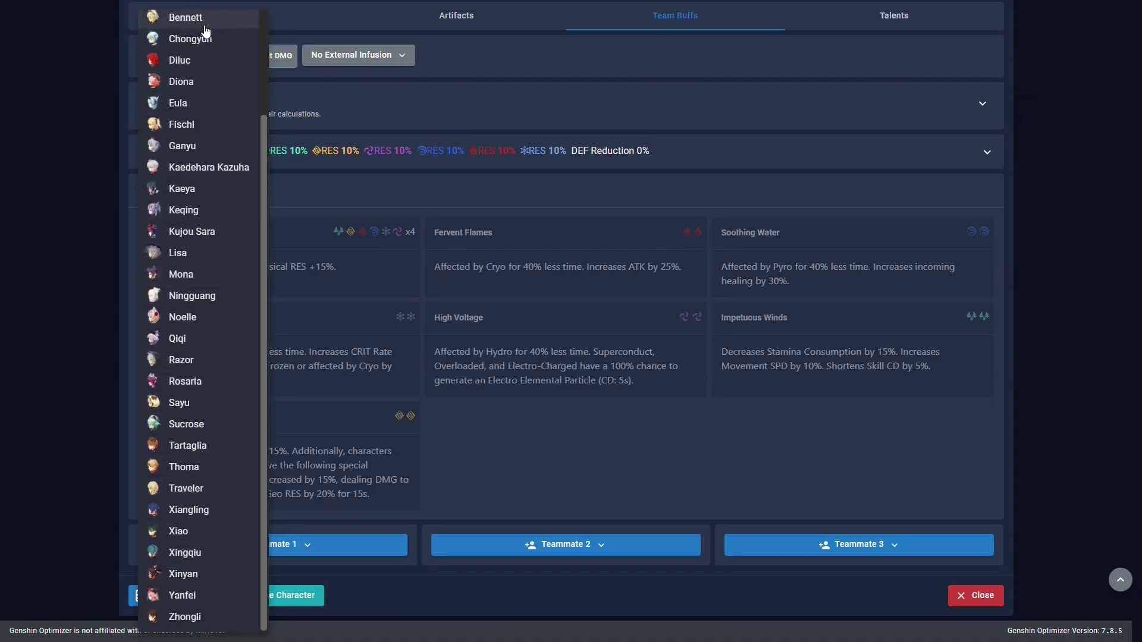
pyautogui.click(156, 18)
# - Add Xingqiu and Xiangling as the second and third teammates
pyautogui.click(514, 544)
pyautogui.scroll(-2, 491, 620)
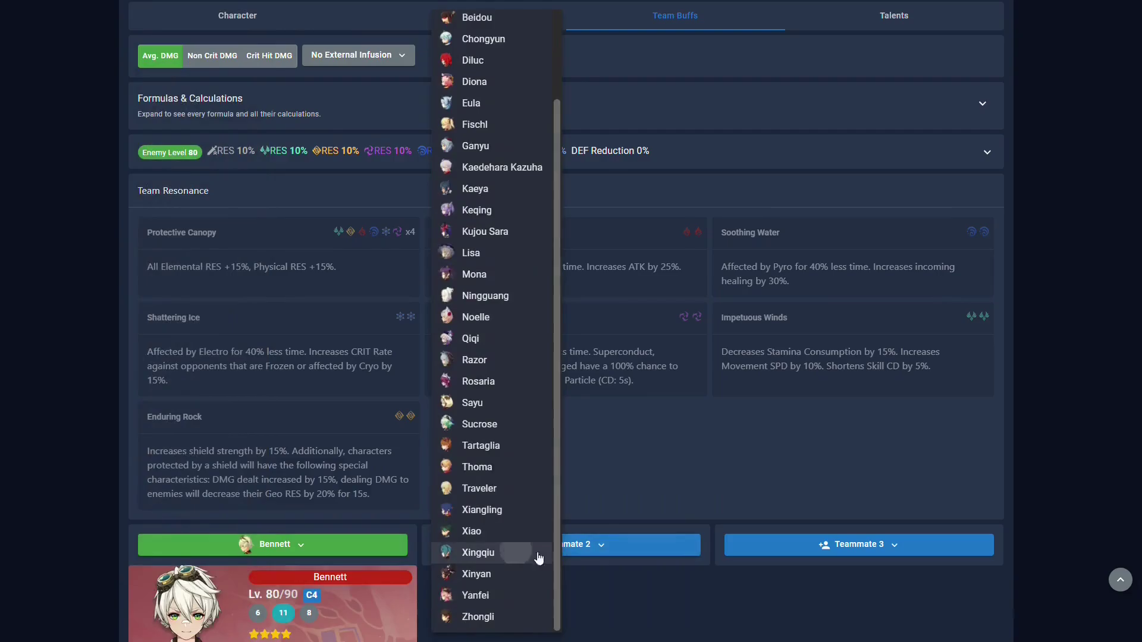
pyautogui.click(516, 548)
pyautogui.scroll(-4, 820, 357)
pyautogui.click(823, 325)
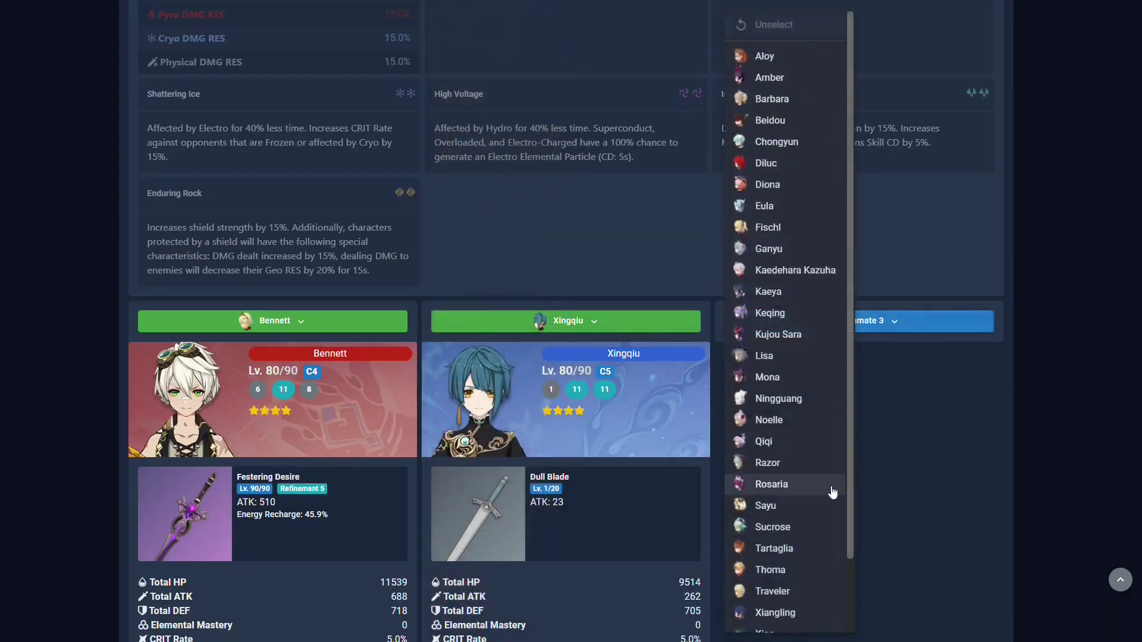
pyautogui.scroll(-2, 831, 489)
pyautogui.click(821, 604)
pyautogui.scroll(-2, 748, 559)
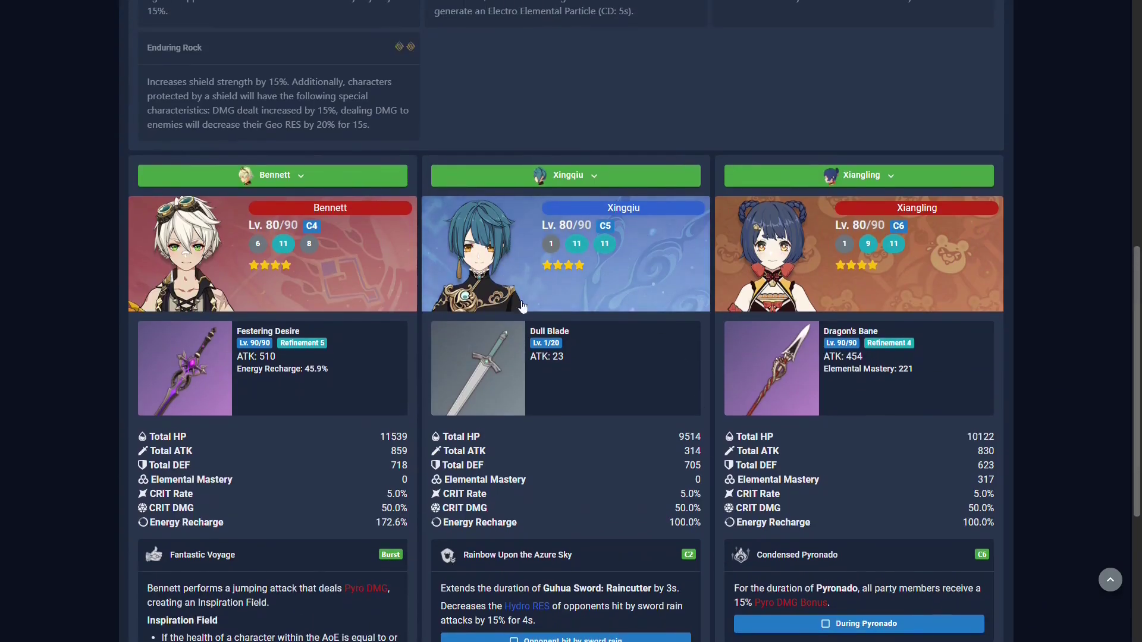
# - Open Xingqiu's character details and view his owned-weapon swap options
pyautogui.click(508, 256)
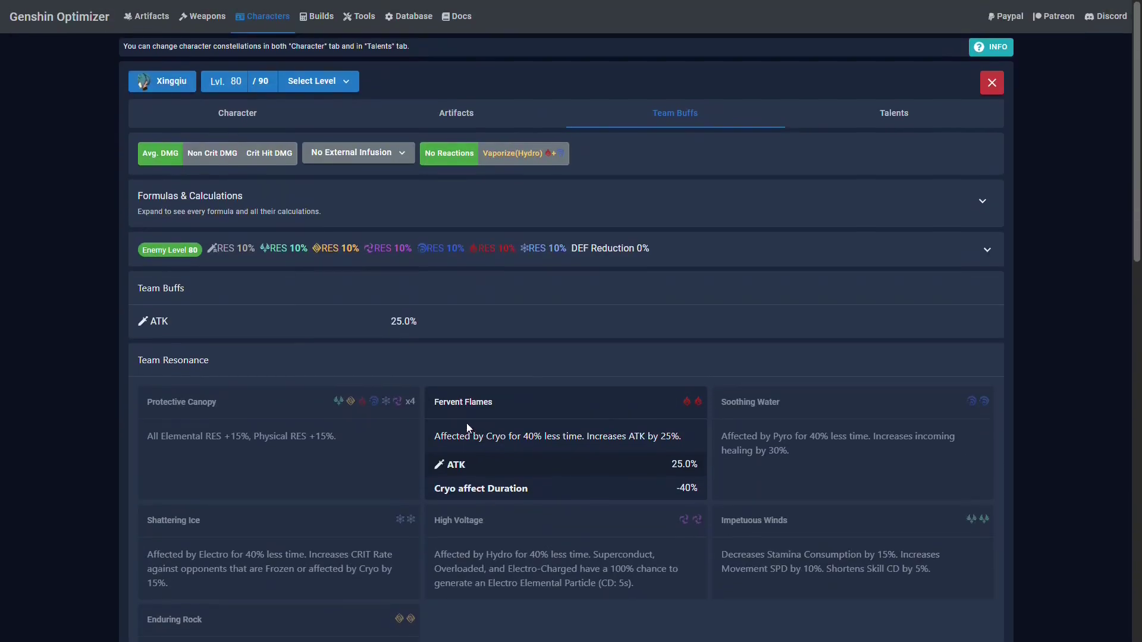
pyautogui.click(260, 114)
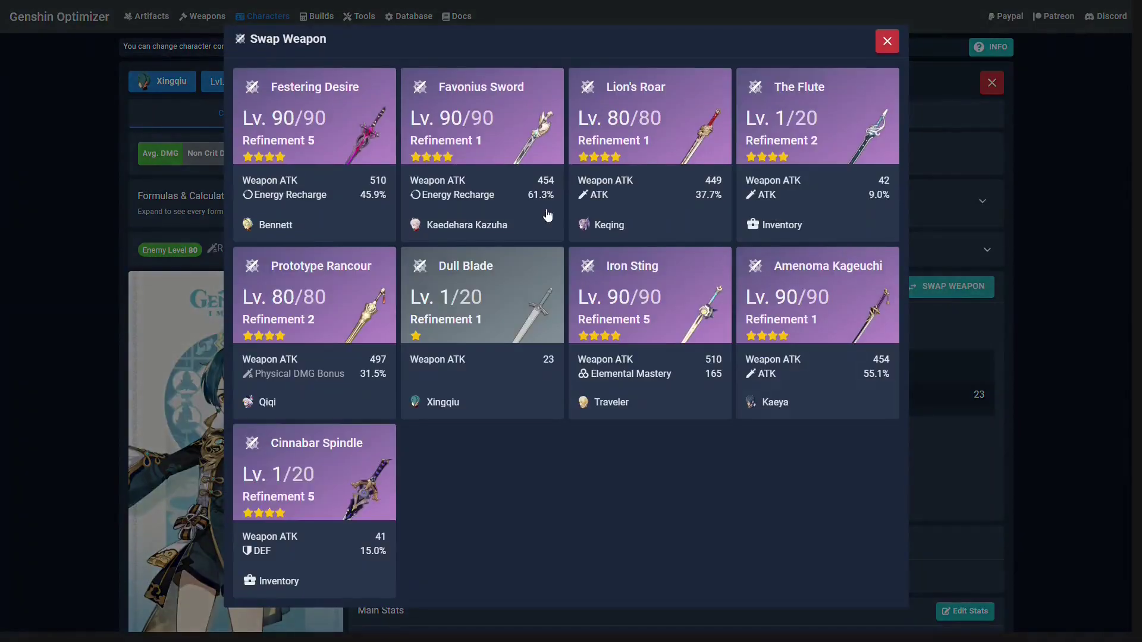
pyautogui.click(950, 286)
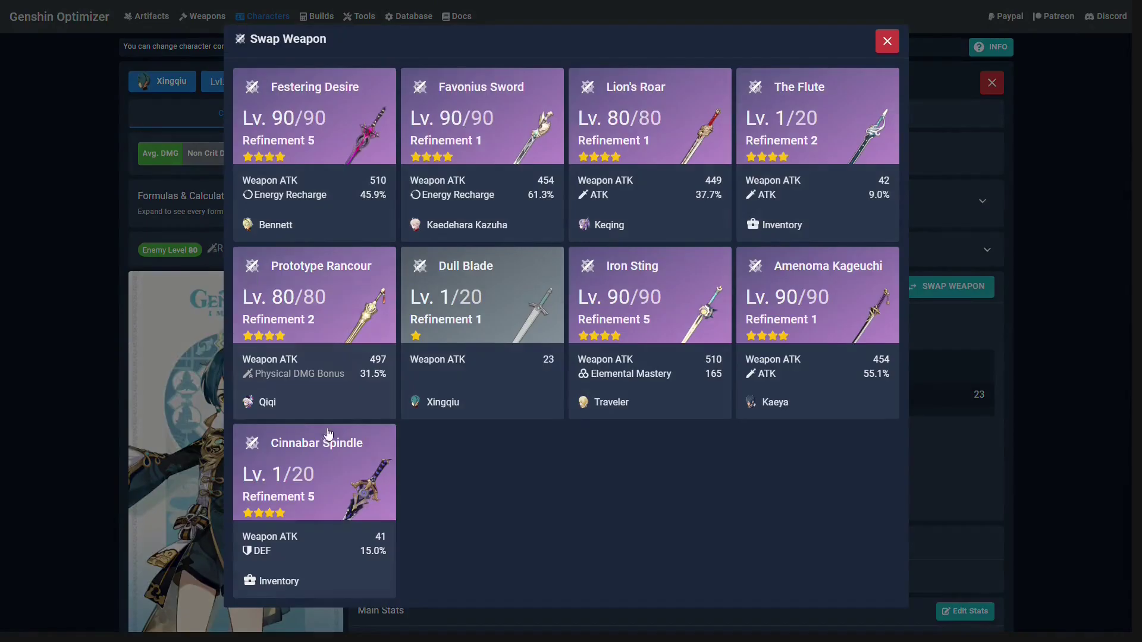
pyautogui.click(1047, 427)
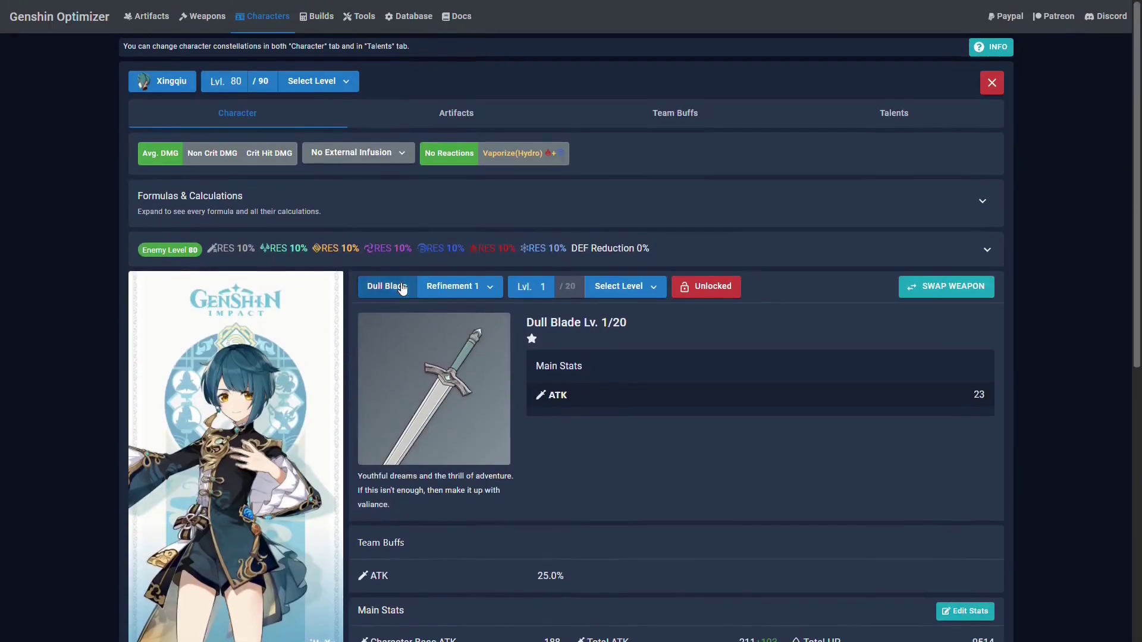
# - Equip a level 90, refinement 3 Sacrificial Sword with Elemental Skill Resets CD enabled
pyautogui.click(372, 287)
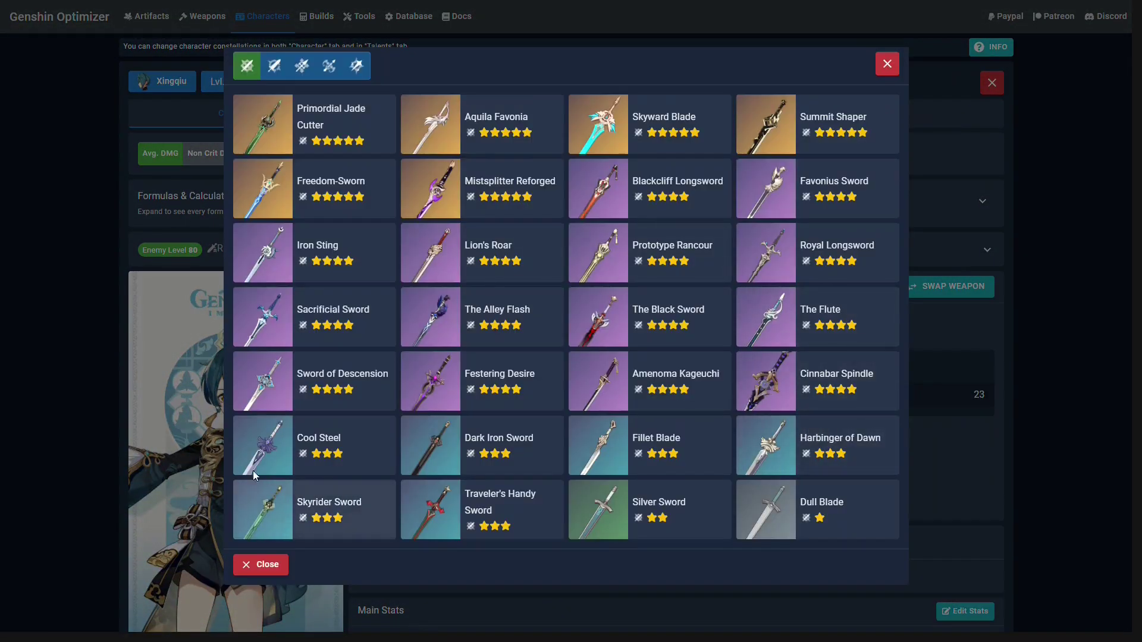
pyautogui.click(285, 337)
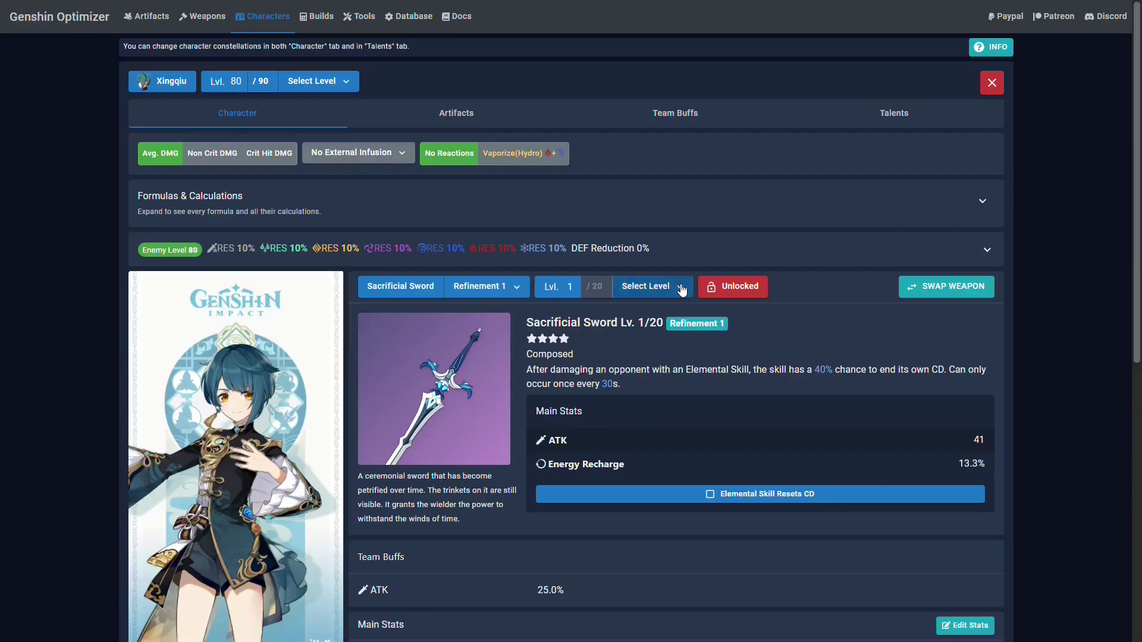
pyautogui.click(494, 287)
pyautogui.click(481, 387)
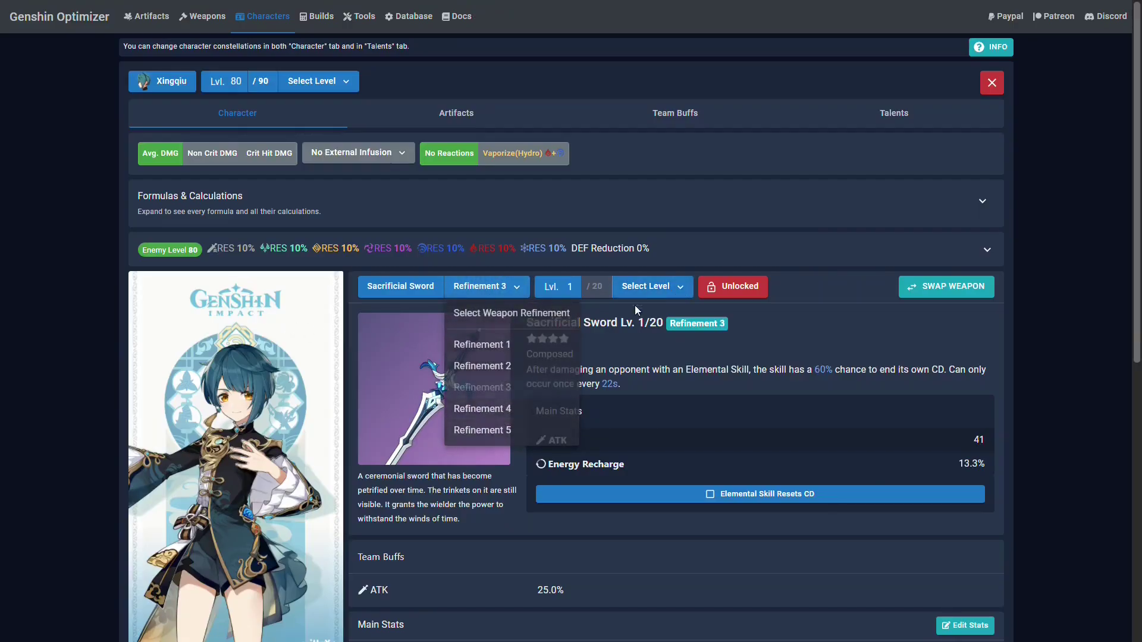
pyautogui.click(648, 287)
pyautogui.click(639, 503)
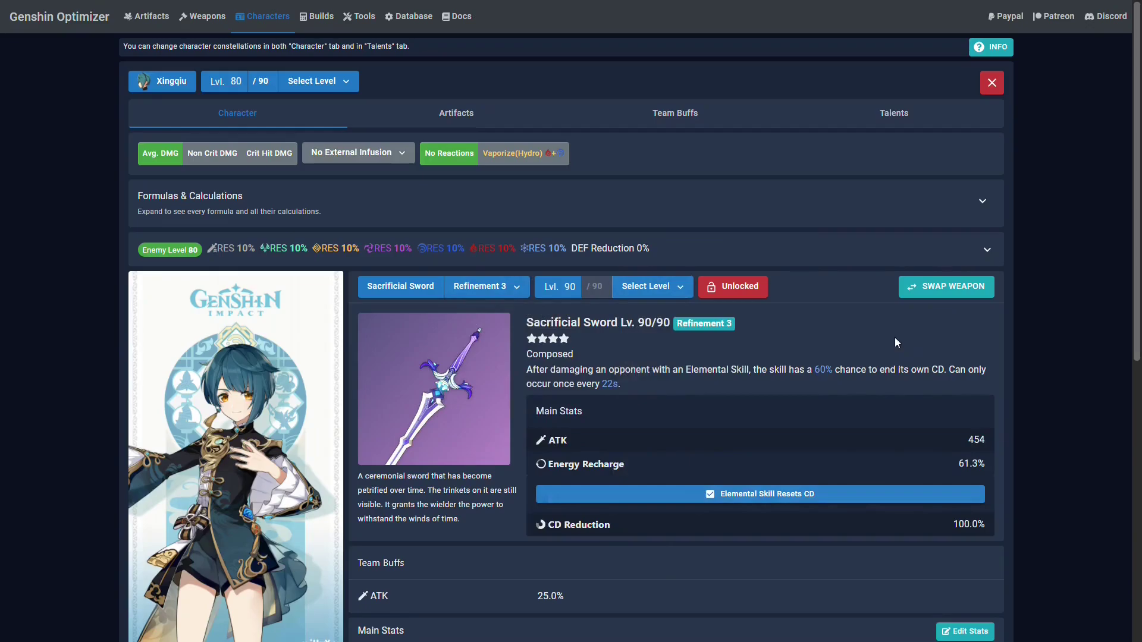
pyautogui.click(751, 499)
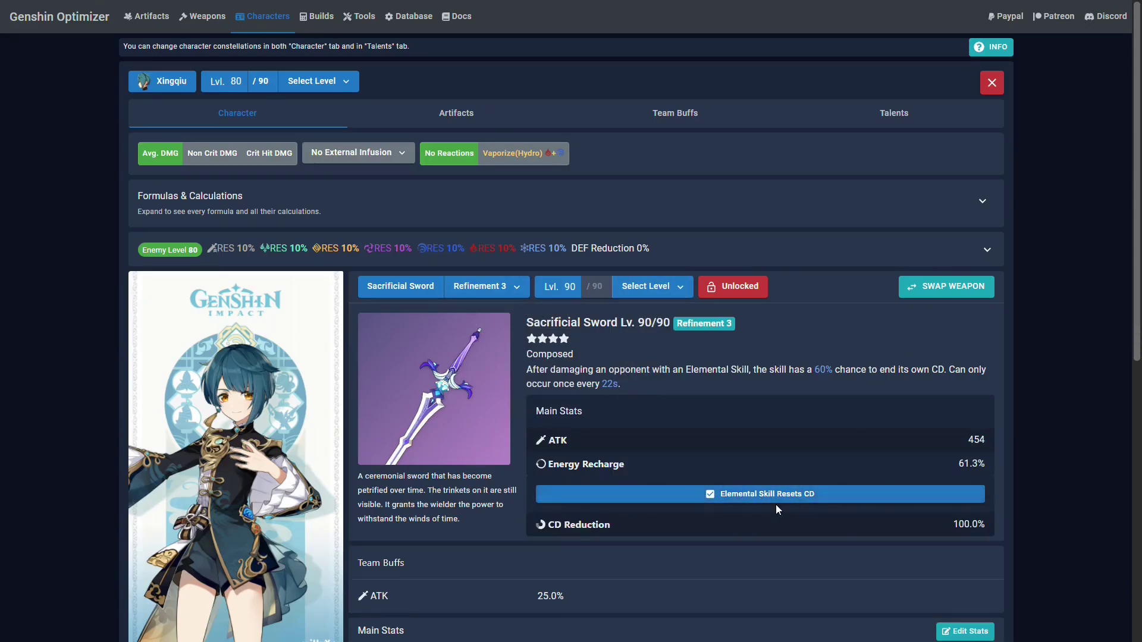
# - Check Bennett's team buffs and bring up his build generator
pyautogui.click(718, 109)
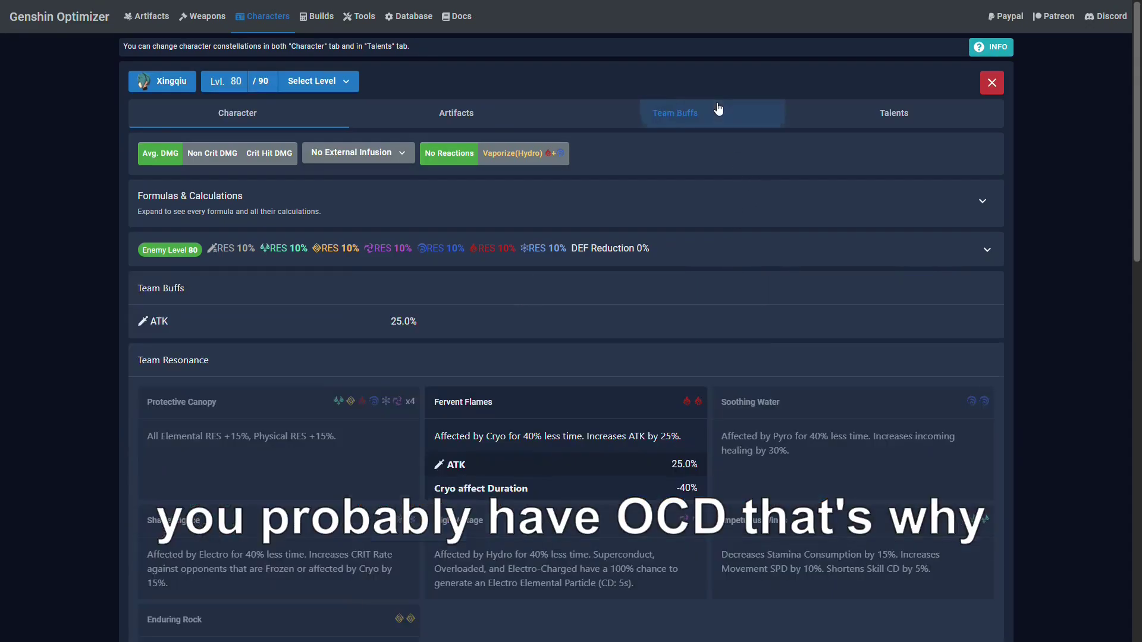
pyautogui.scroll(-3, 492, 509)
pyautogui.scroll(-10, 492, 510)
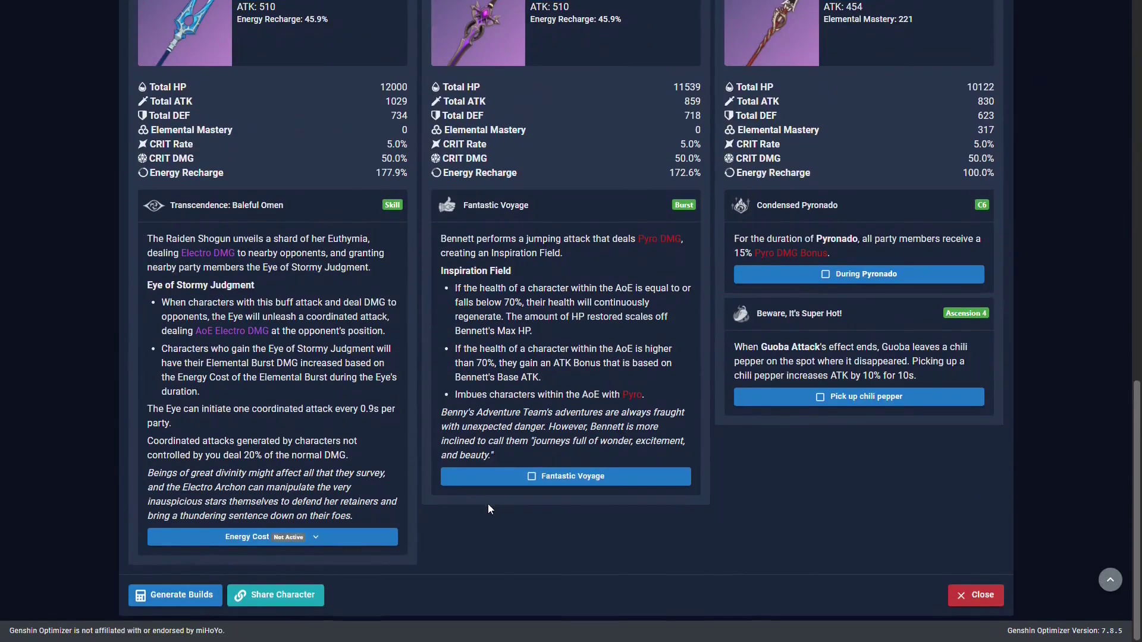
pyautogui.scroll(5, 487, 505)
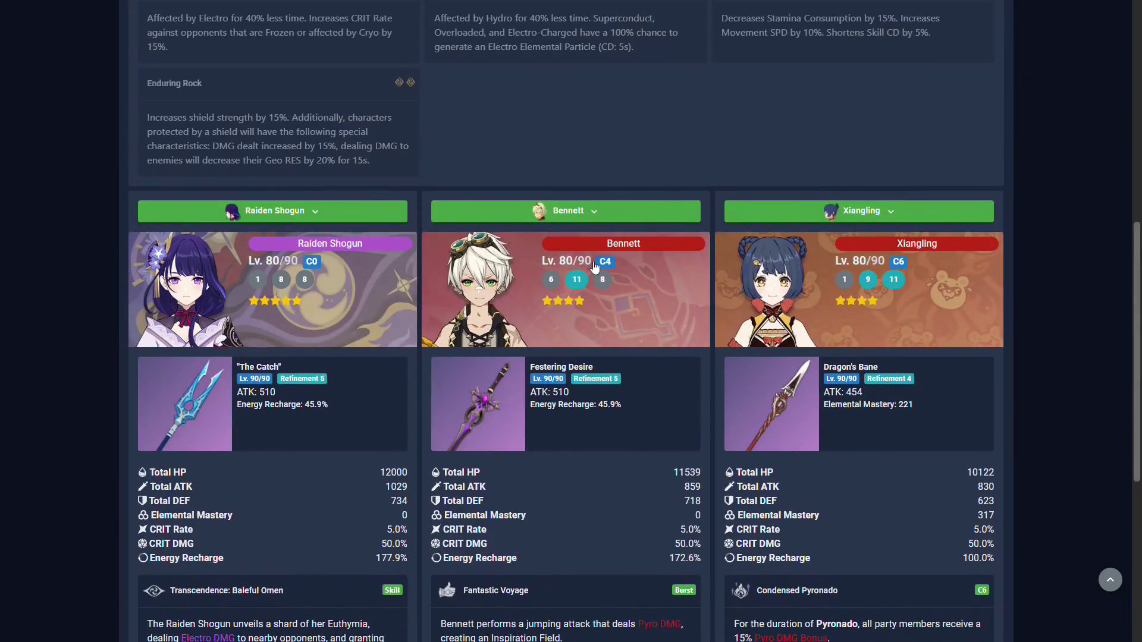
pyautogui.scroll(-5, 535, 475)
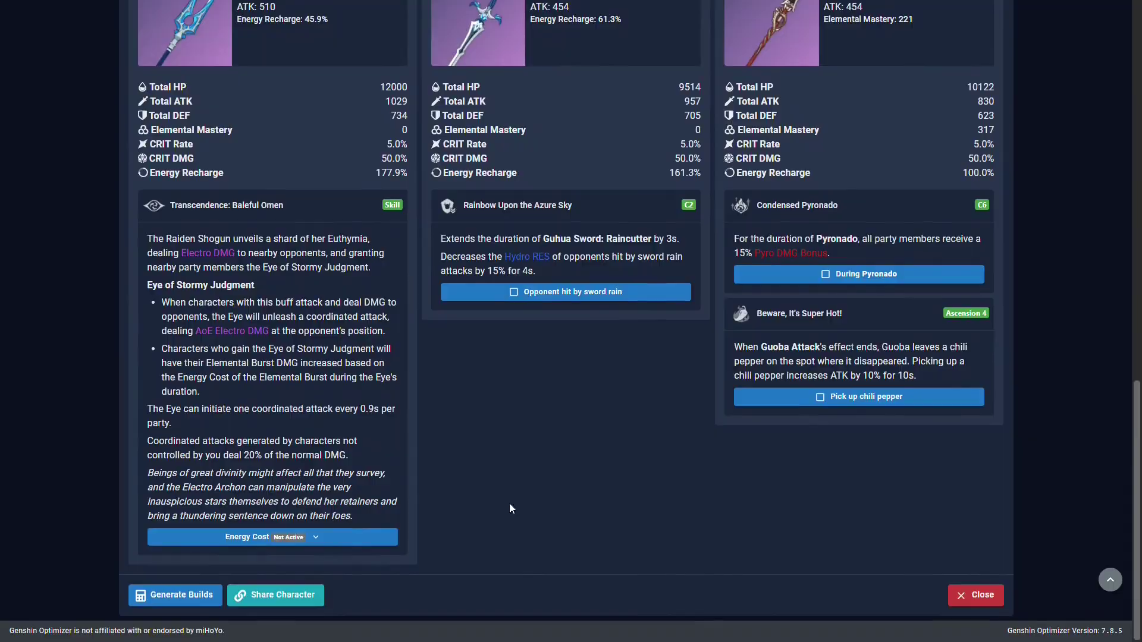
pyautogui.click(131, 598)
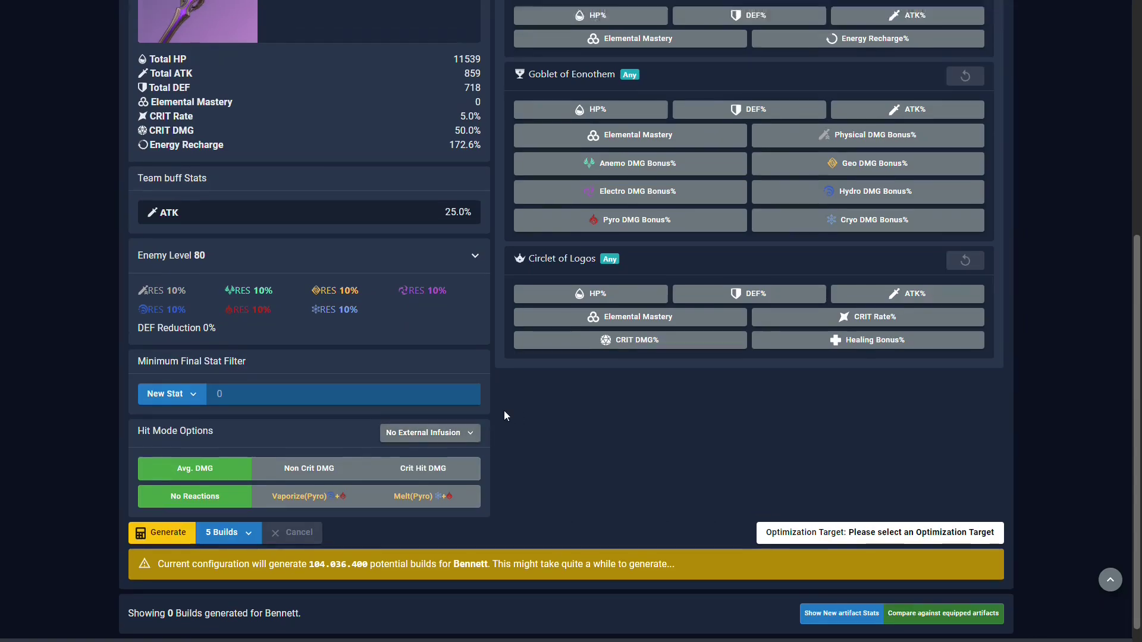
pyautogui.scroll(5, 504, 408)
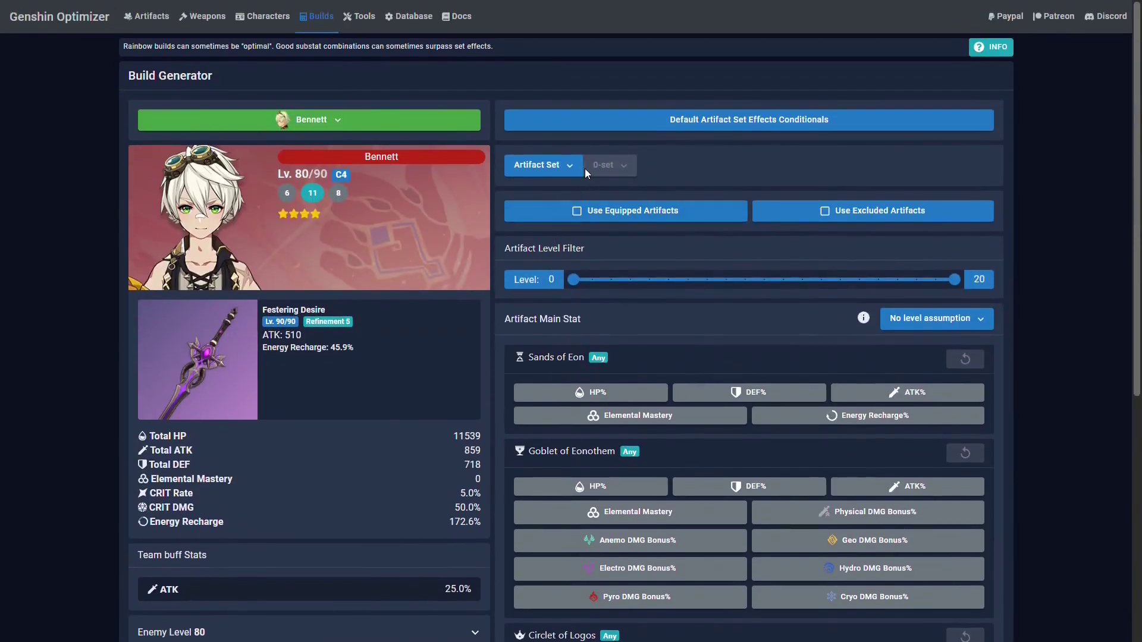
# - Require a 4-piece Noblesse Oblige set with its Elemental Burst conditional enabled
pyautogui.click(545, 170)
pyautogui.click(590, 488)
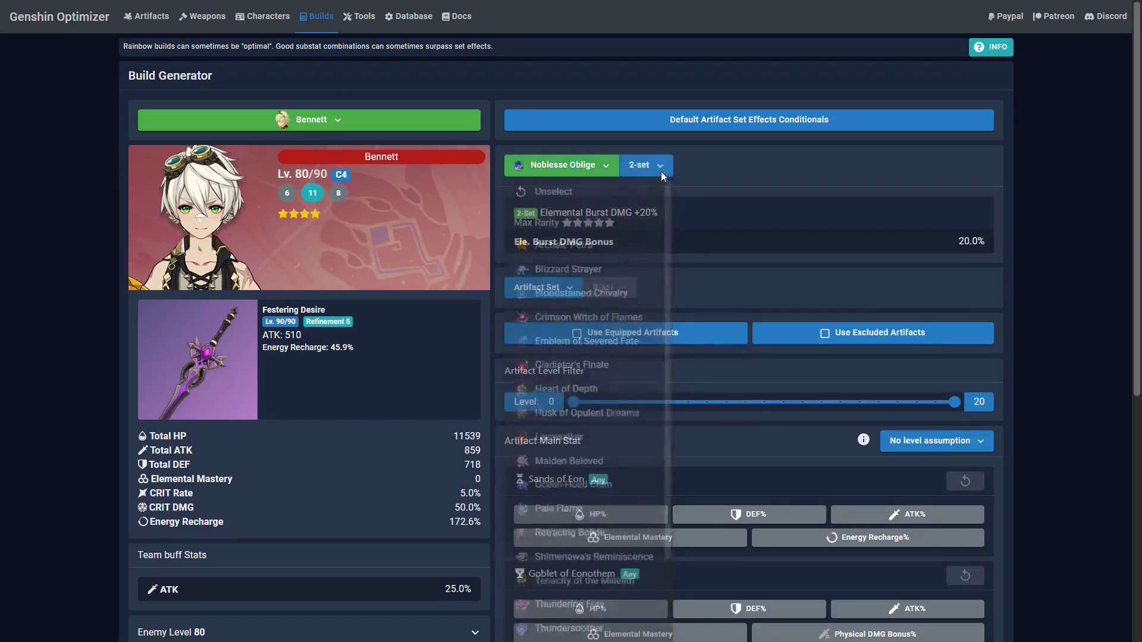
pyautogui.click(659, 168)
pyautogui.click(653, 213)
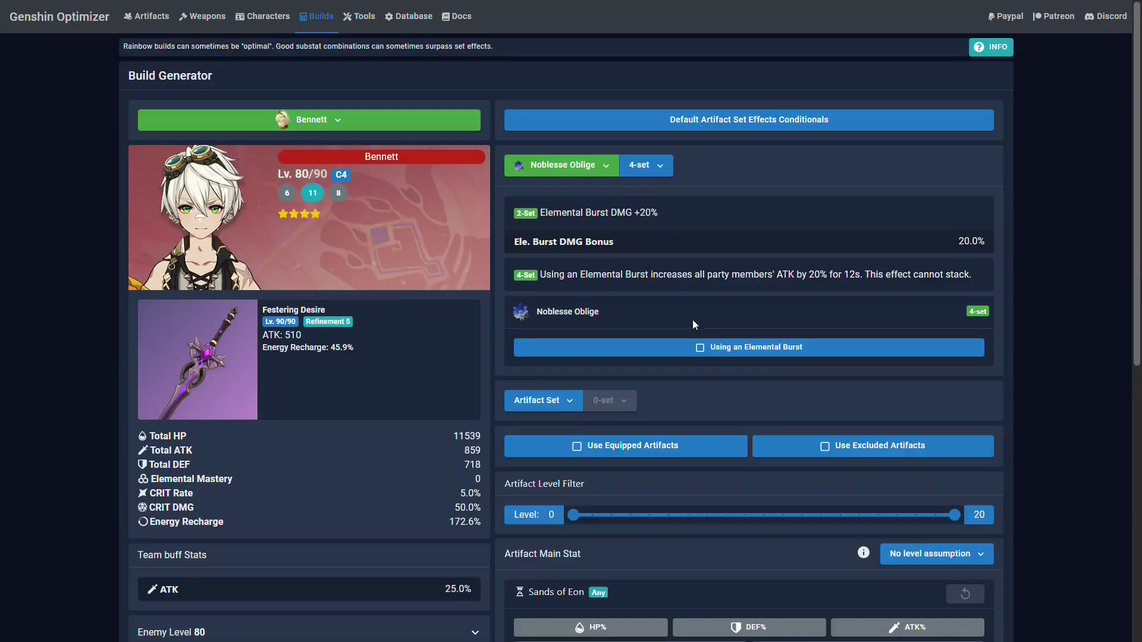
pyautogui.click(689, 347)
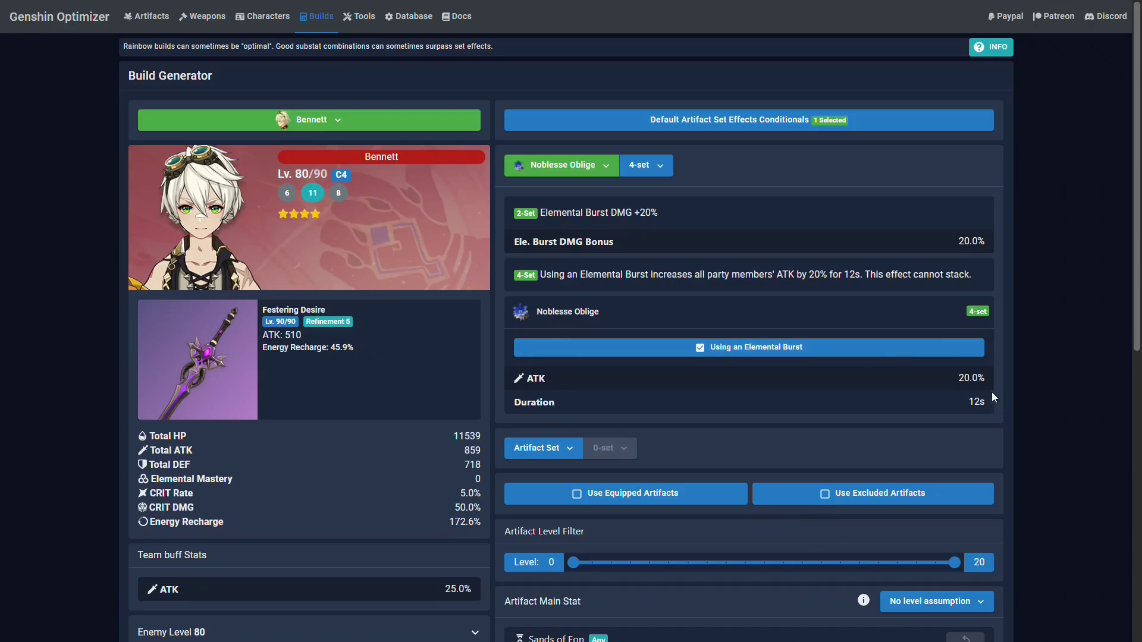
pyautogui.scroll(-9, 921, 533)
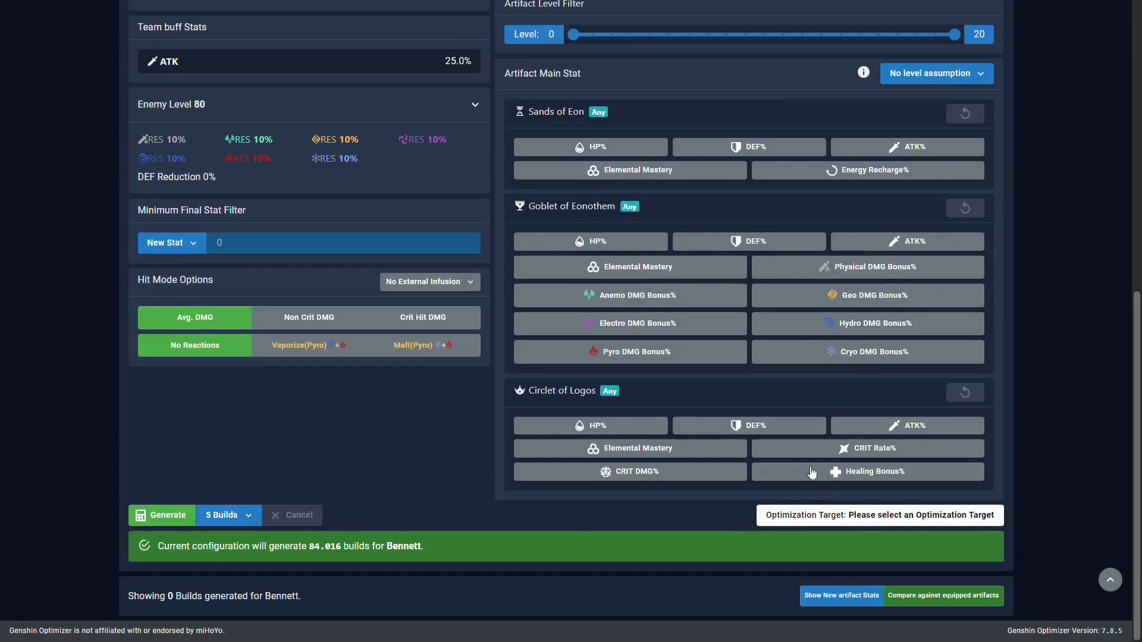
# - Optimize for Energy Recharge% and limit the search to 1 build
pyautogui.click(883, 517)
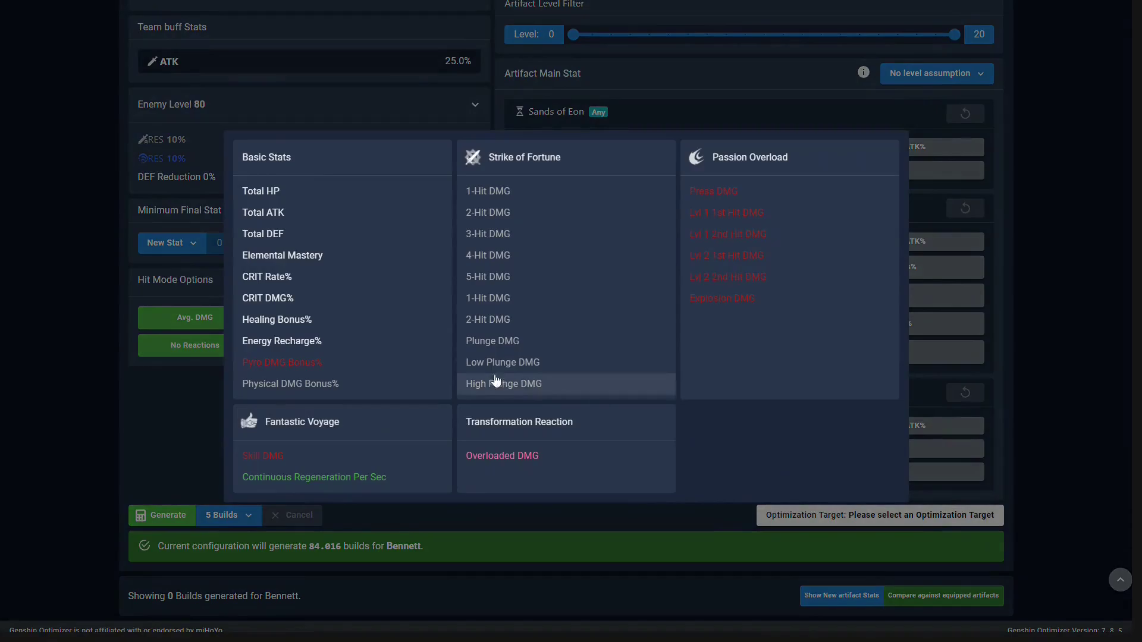
pyautogui.click(401, 351)
pyautogui.click(256, 519)
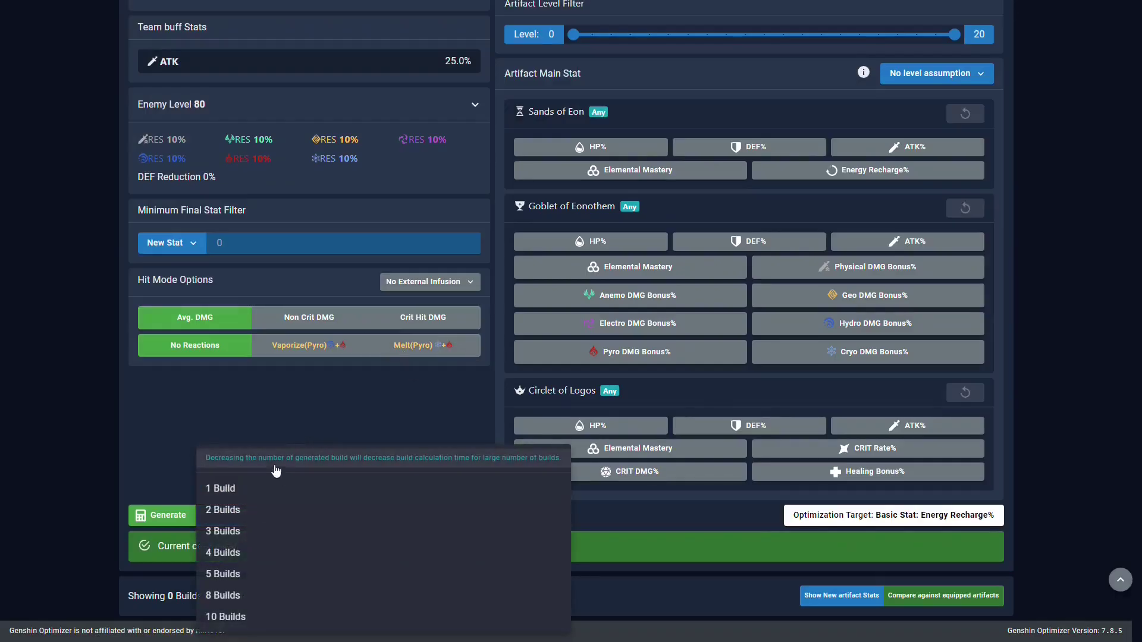
pyautogui.click(284, 487)
pyautogui.scroll(3, 464, 524)
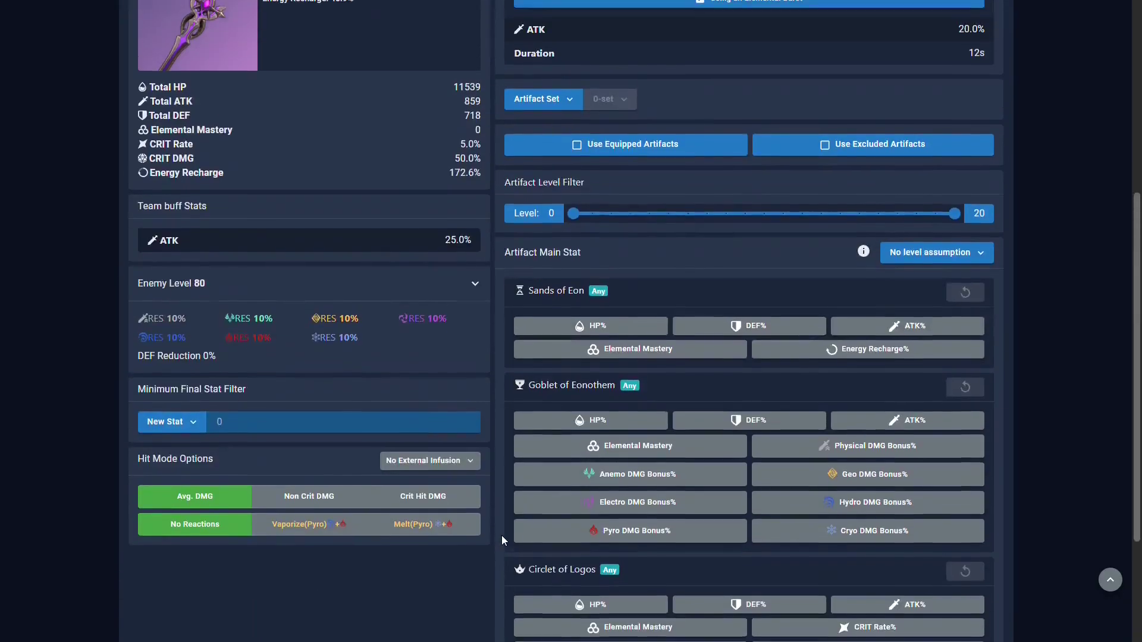
pyautogui.scroll(-3, 501, 535)
pyautogui.scroll(1, 512, 460)
pyautogui.scroll(-1, 512, 456)
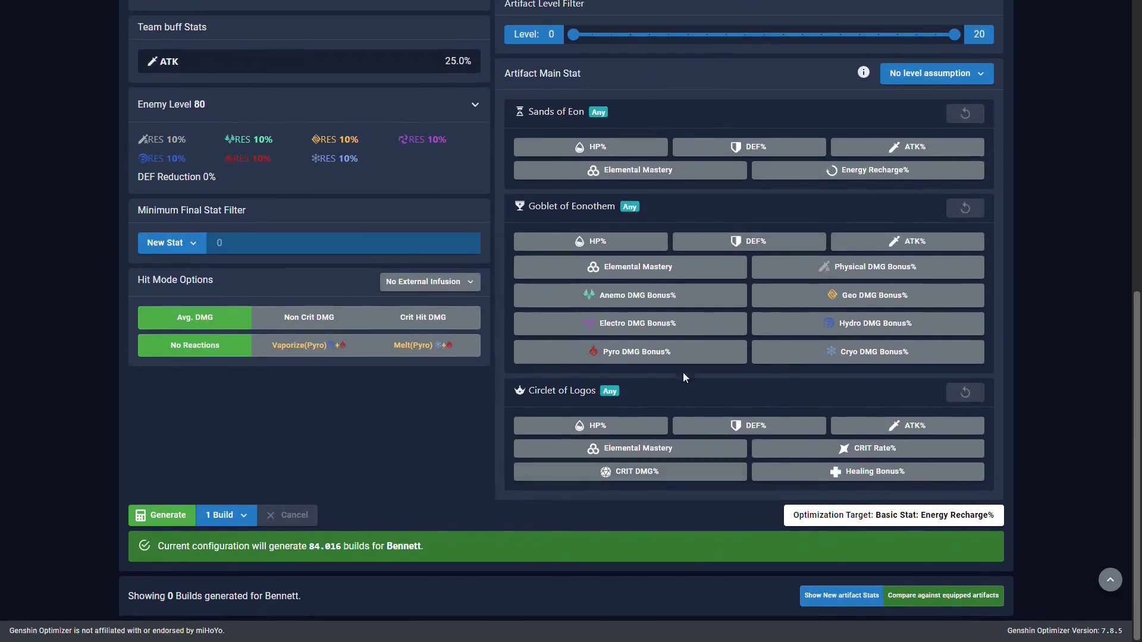
# - Restrict goblets to Pyro DMG and circlets to CRIT Rate, then generate the build
pyautogui.click(591, 354)
pyautogui.click(928, 449)
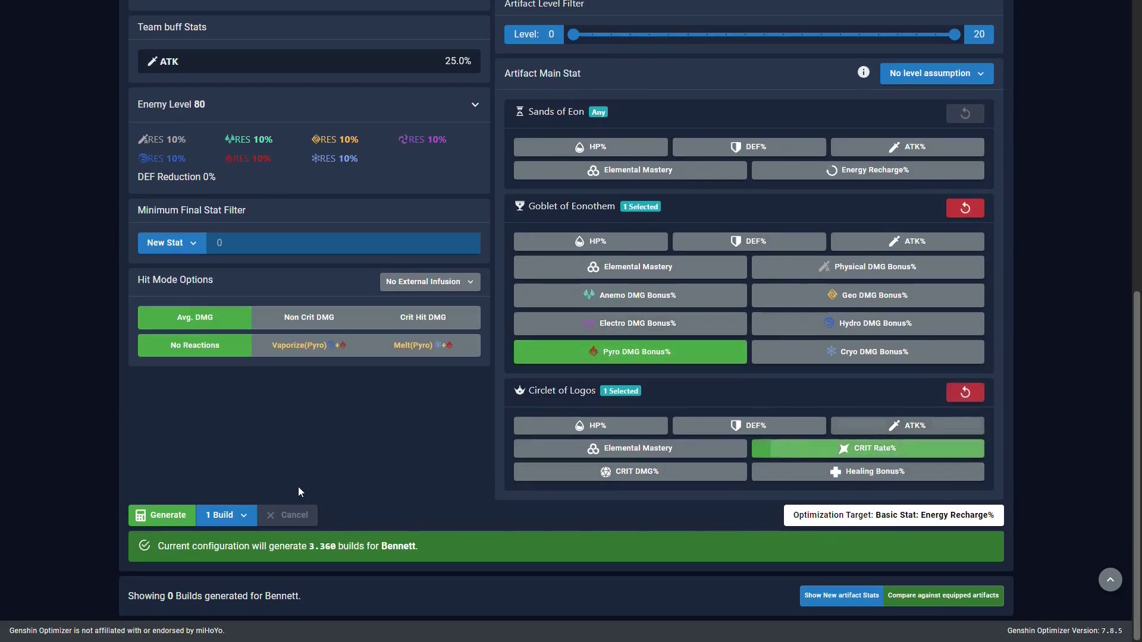
pyautogui.click(161, 514)
# - Equip all five artifacts from Bennett's generated build and close the build window
pyautogui.scroll(-1, 416, 470)
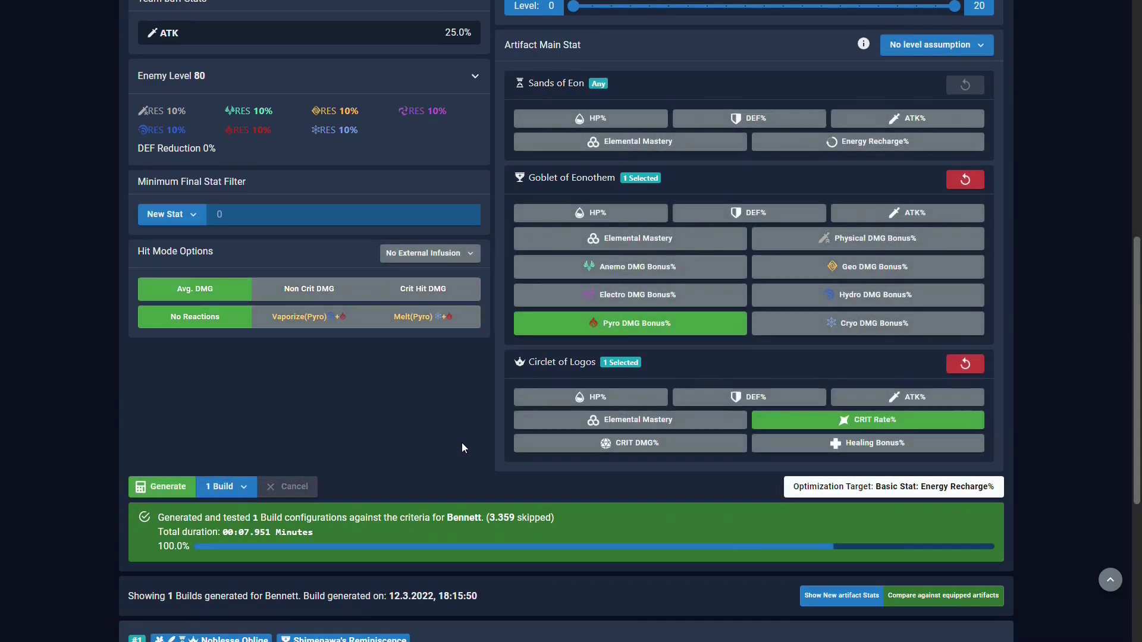
pyautogui.scroll(-5, 470, 444)
pyautogui.click(473, 446)
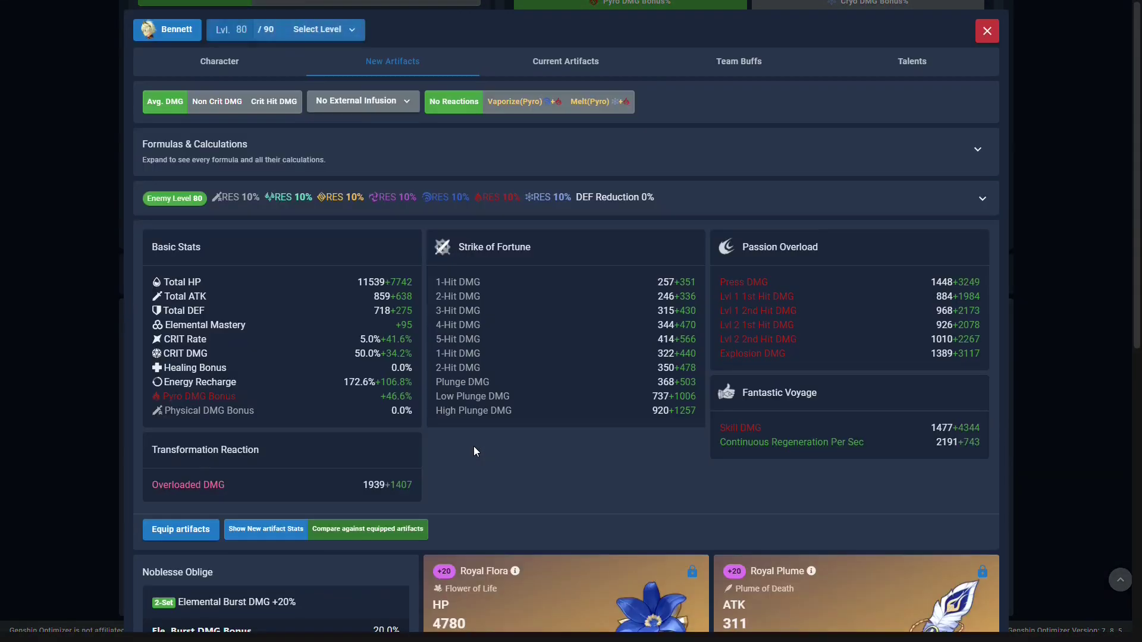
pyautogui.scroll(-8, 305, 355)
pyautogui.scroll(-1, 305, 355)
pyautogui.click(186, 18)
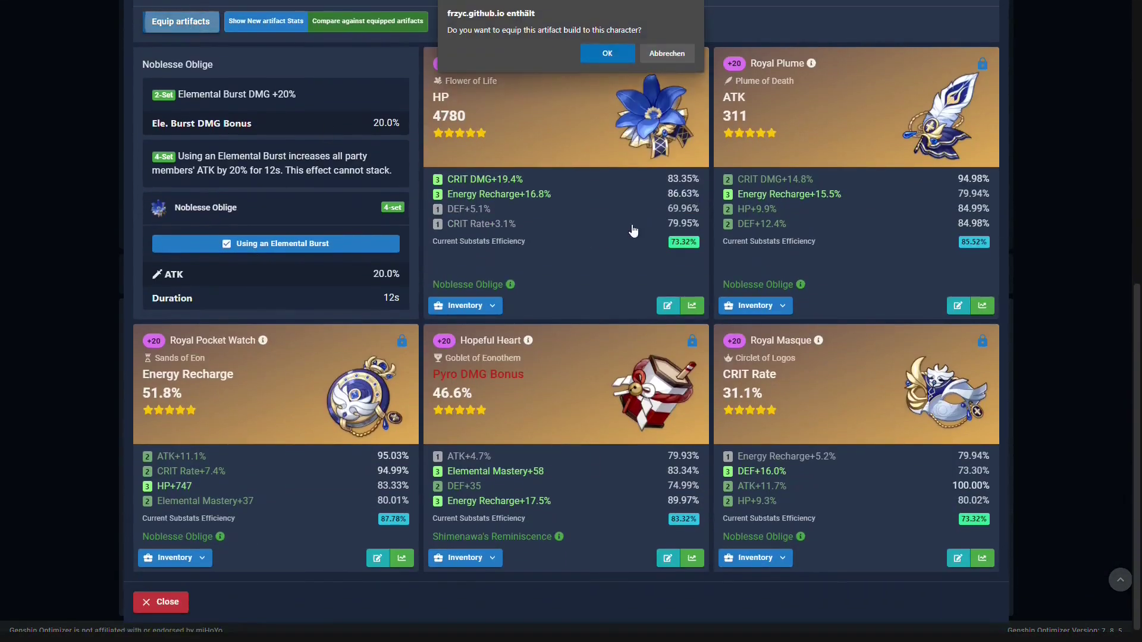
pyautogui.click(619, 53)
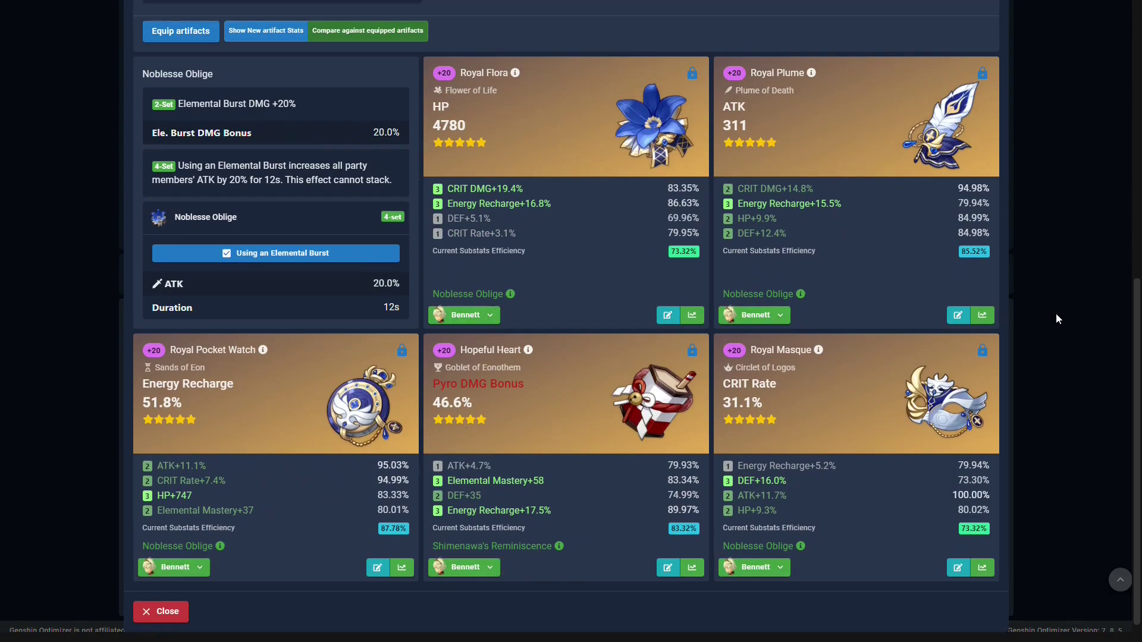
pyautogui.click(1058, 319)
pyautogui.scroll(5, 535, 237)
# - Switch the build generator's character to Raiden Shogun
pyautogui.click(394, 120)
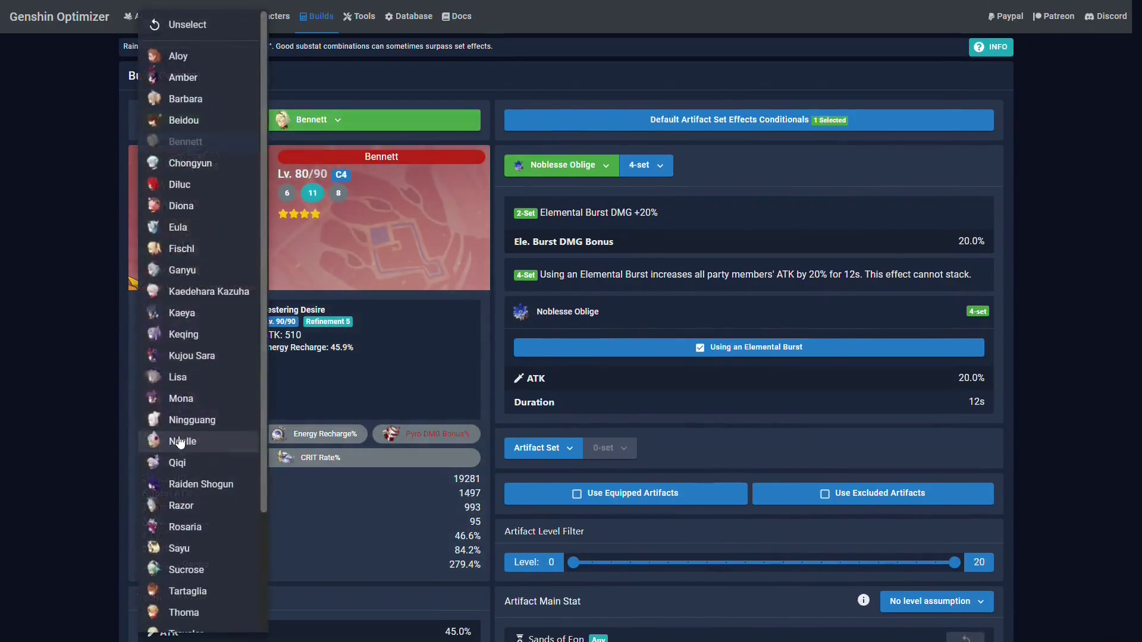
pyautogui.scroll(-3, 242, 440)
pyautogui.click(242, 356)
pyautogui.scroll(-5, 316, 366)
pyautogui.scroll(2, 316, 365)
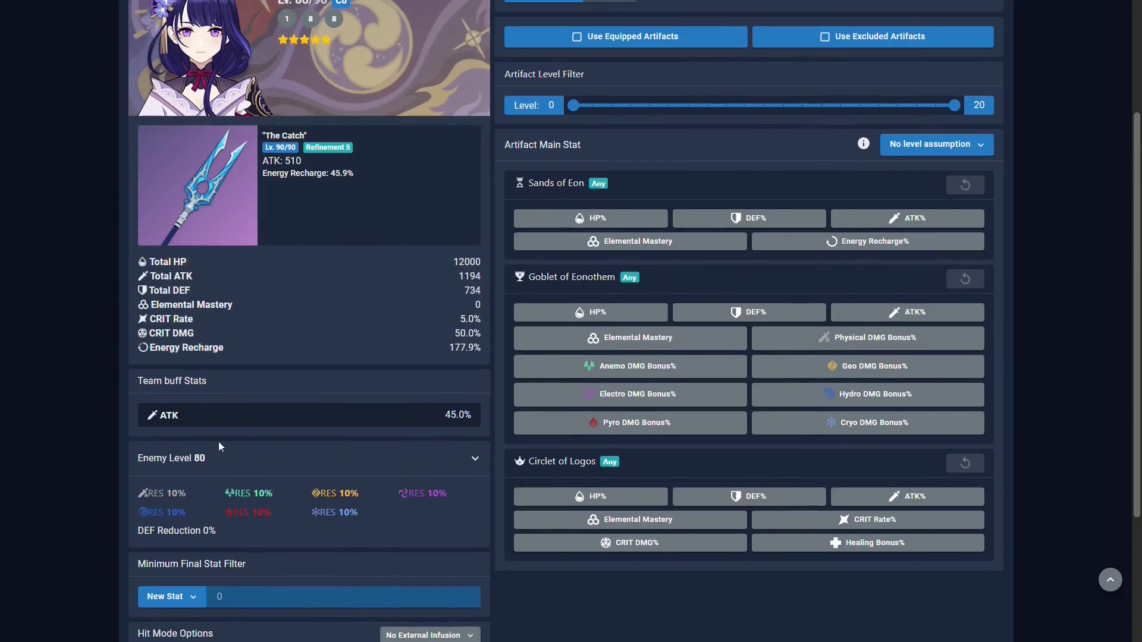
pyautogui.scroll(2, 490, 469)
# - Enable Bennett's Fantastic Voyage in Raiden's Team Buffs for +754 ATK
pyautogui.click(452, 197)
pyautogui.click(696, 119)
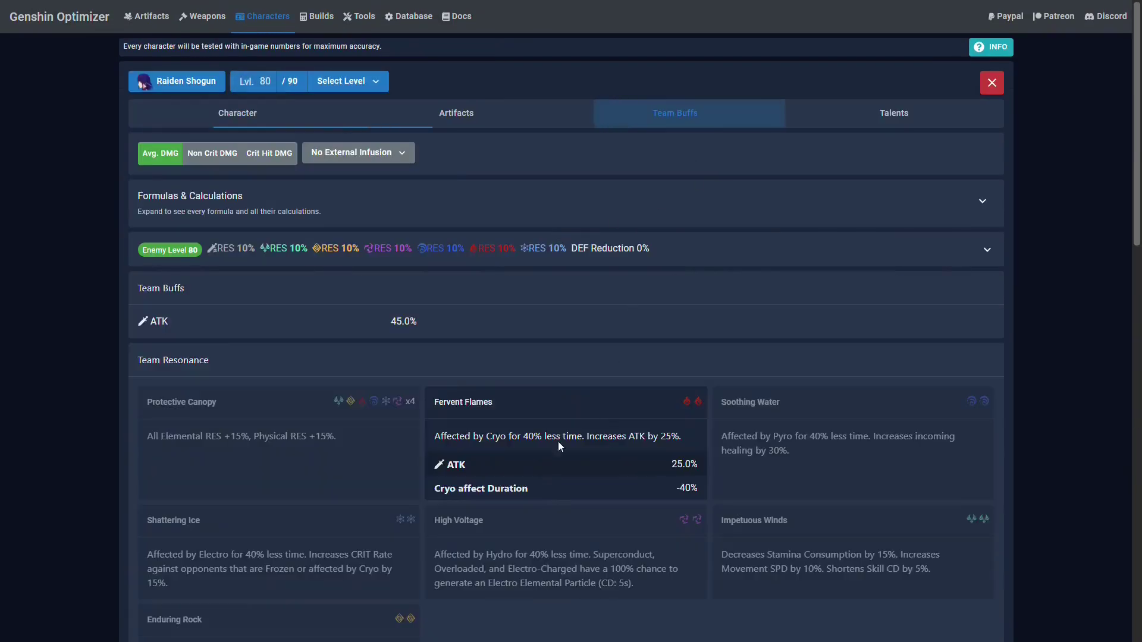
pyautogui.scroll(-10, 557, 442)
pyautogui.scroll(-5, 303, 216)
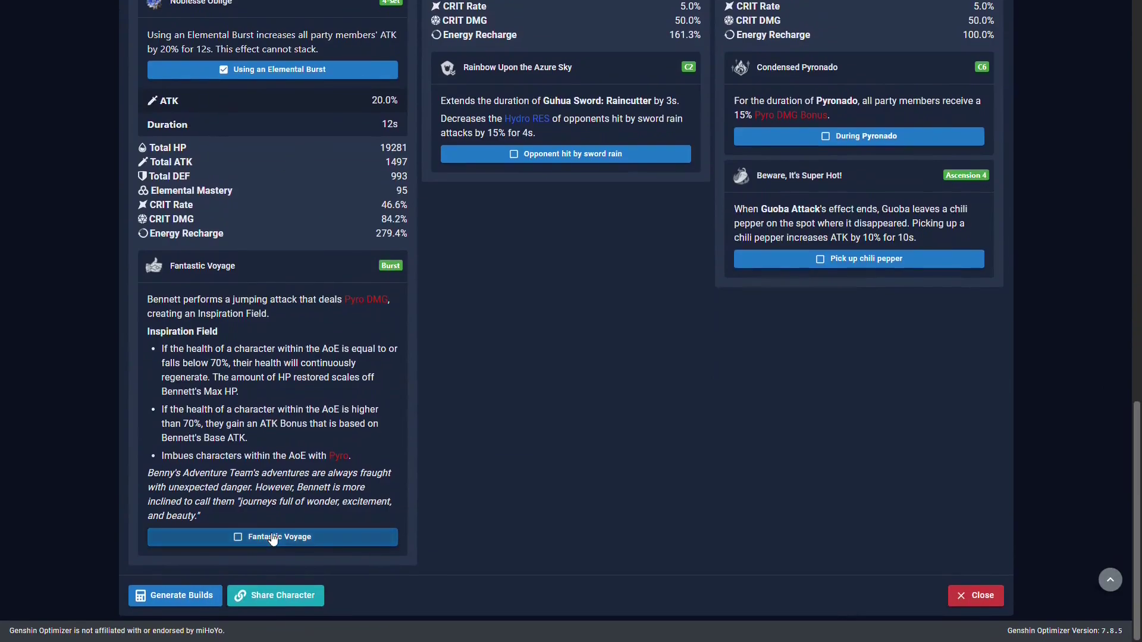
pyautogui.click(268, 537)
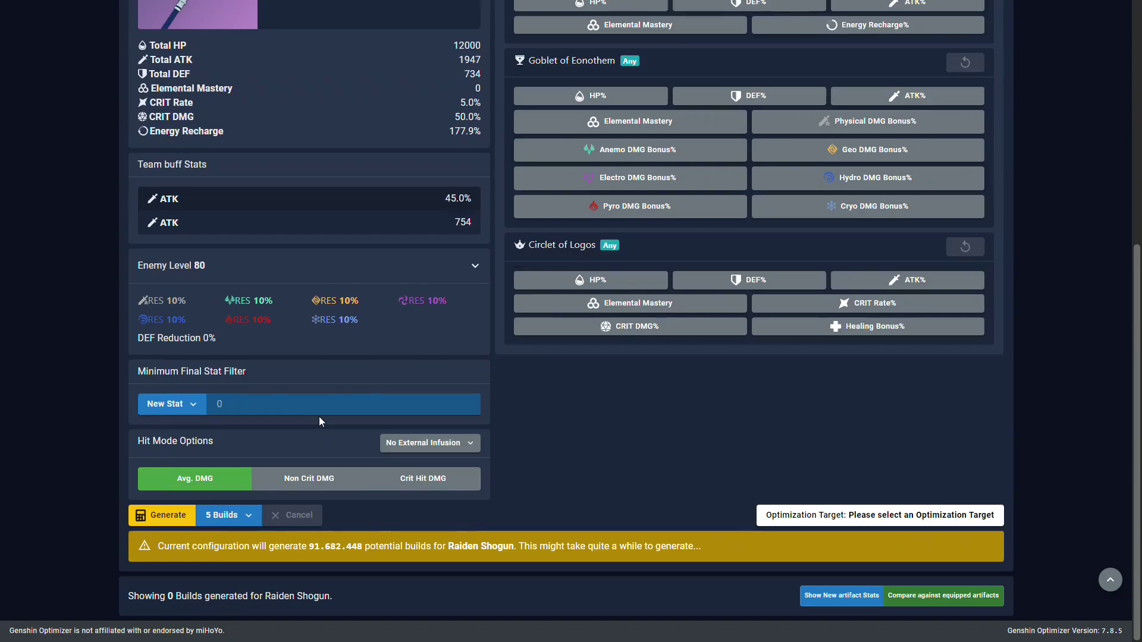
pyautogui.scroll(3, 319, 416)
pyautogui.moveTo(461, 415); pyautogui.dragTo(474, 416)
pyautogui.scroll(-2, 396, 555)
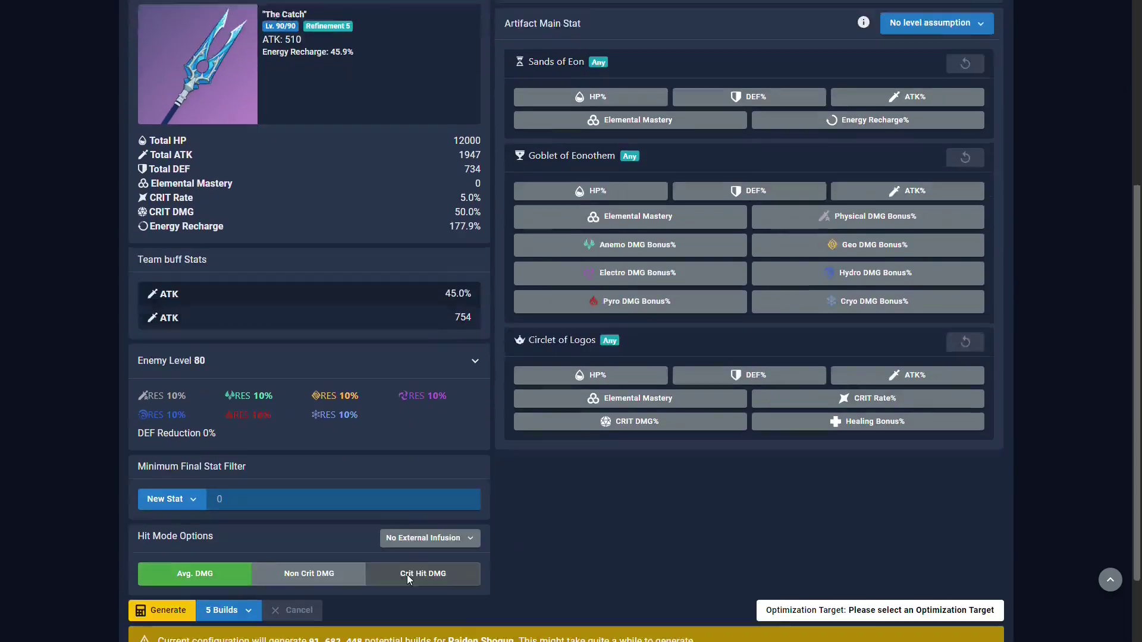
pyautogui.scroll(2, 505, 572)
pyautogui.scroll(3, 524, 559)
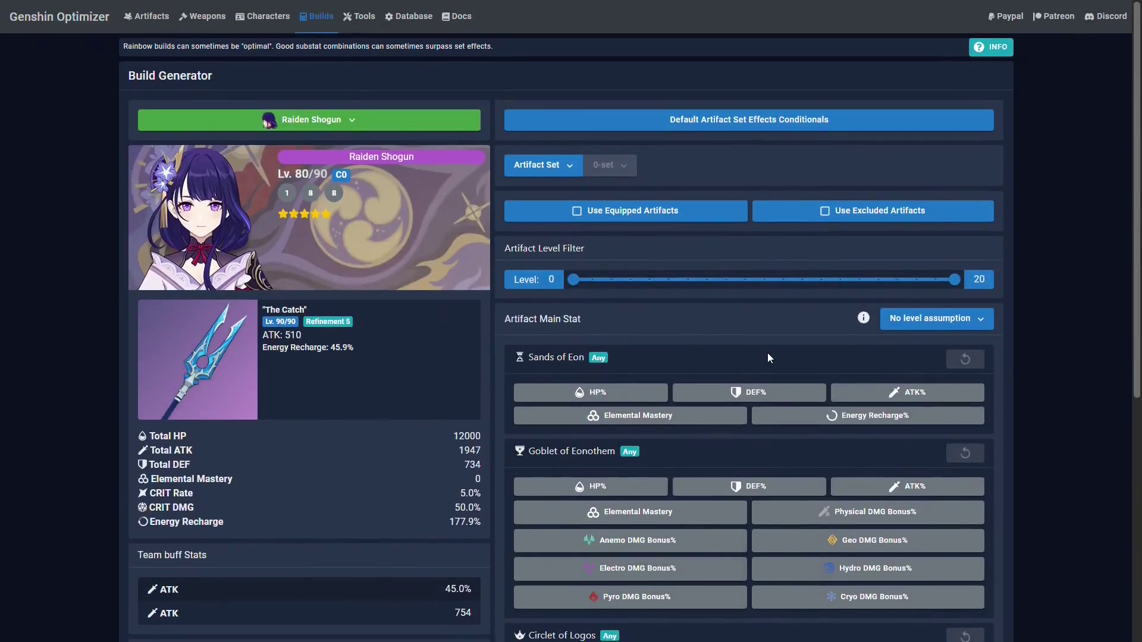
# - Assume artifacts are at least level 20 and generate a single build
pyautogui.click(937, 319)
pyautogui.scroll(-5, 632, 531)
pyautogui.scroll(4, 633, 532)
pyautogui.scroll(-5, 634, 533)
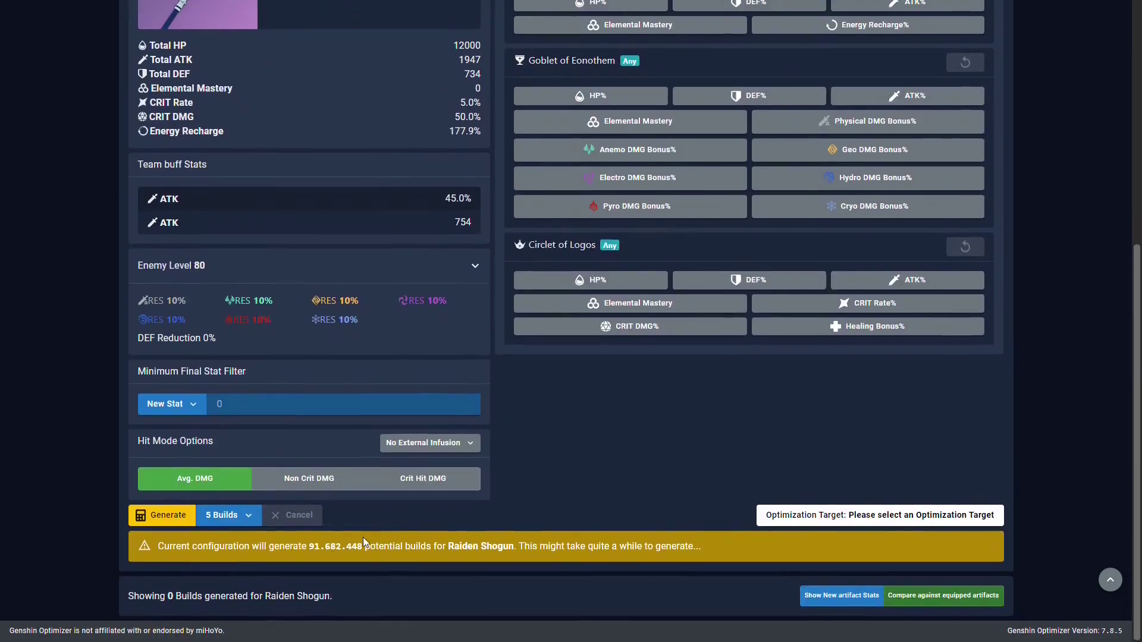
pyautogui.click(223, 515)
pyautogui.click(286, 499)
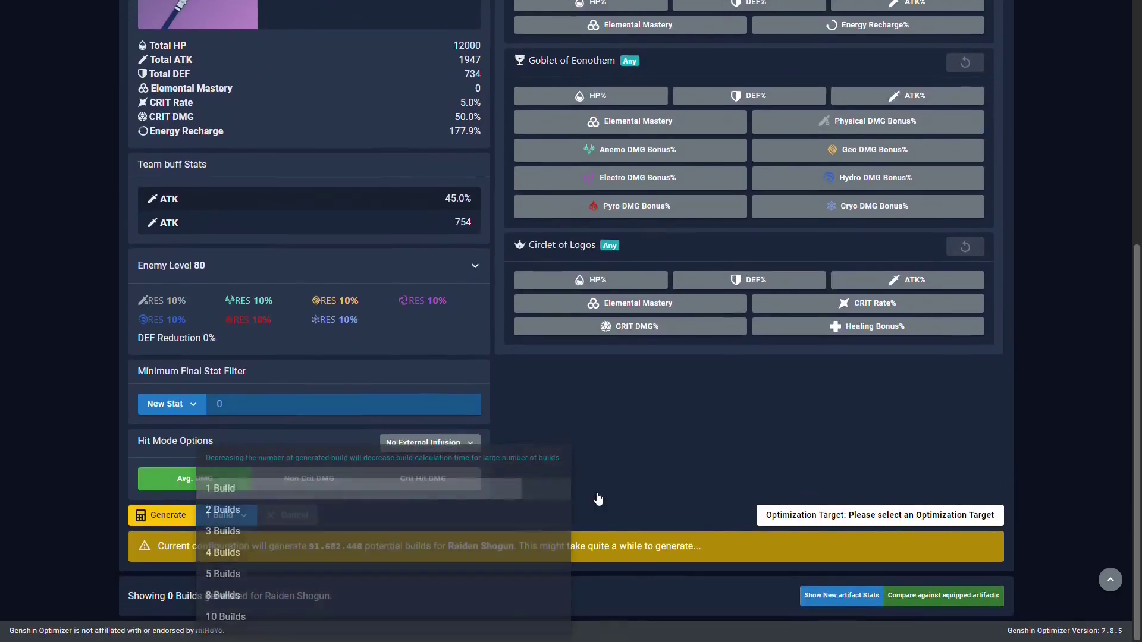
pyautogui.scroll(3, 743, 484)
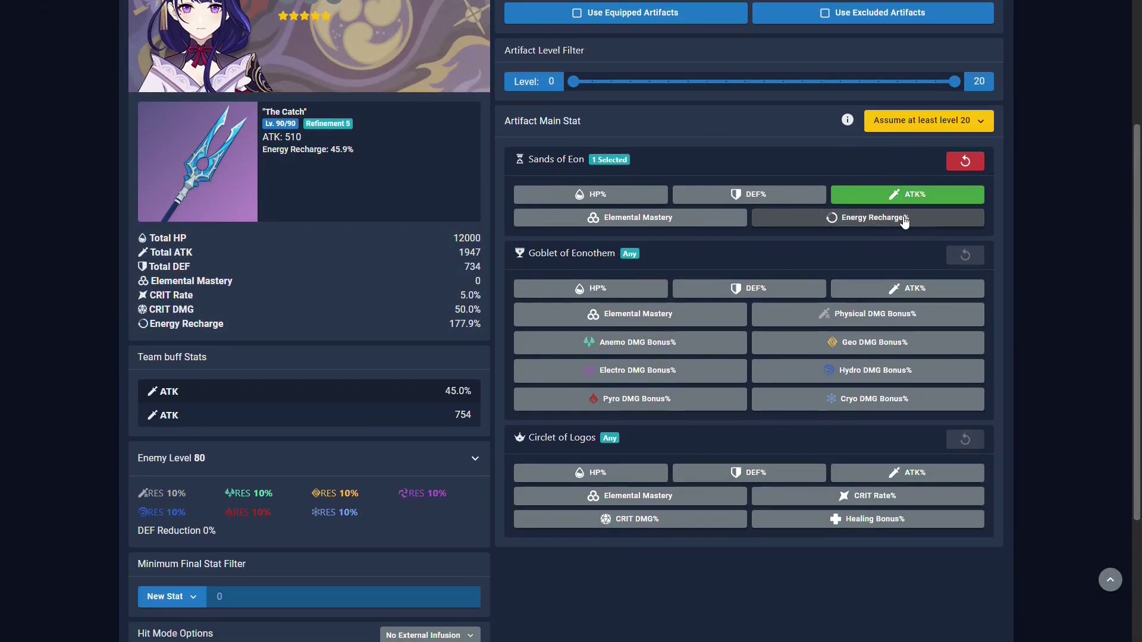
# - Allow ER% sands, Electro DMG goblet and CRIT circlets, targeting Musou no Hitotachi Base DMG
pyautogui.click(904, 221)
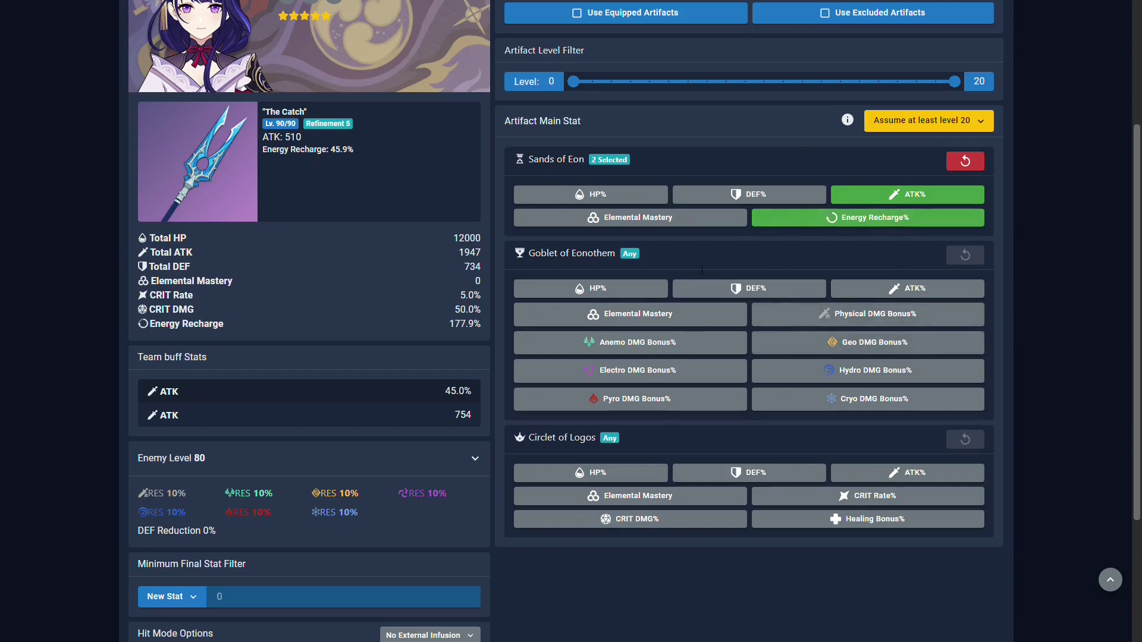
pyautogui.click(642, 381)
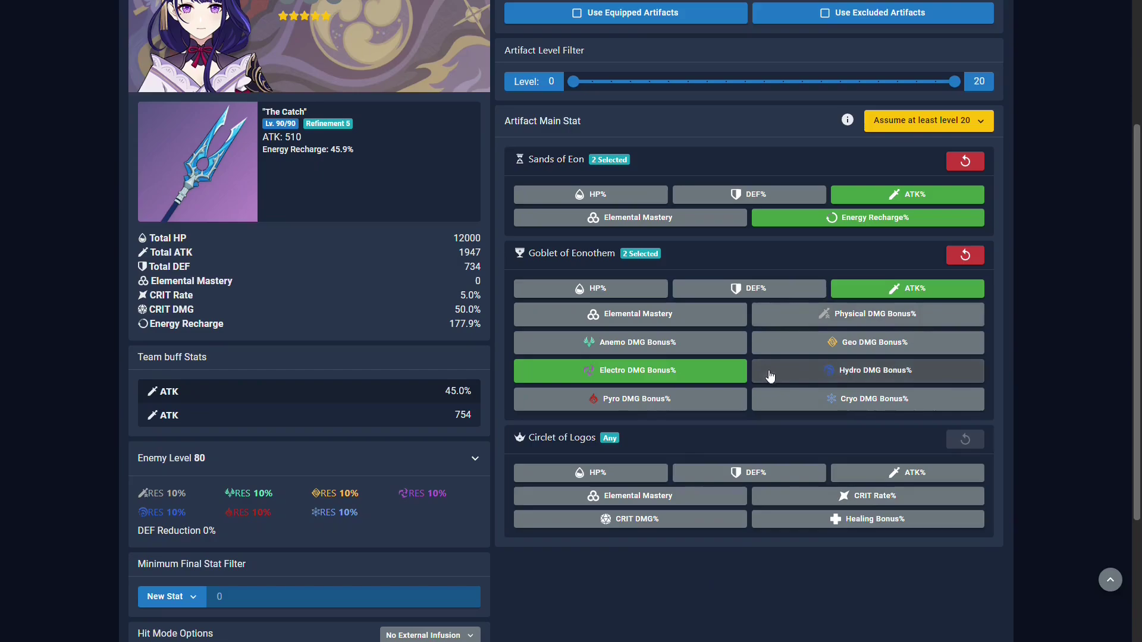
pyautogui.click(713, 521)
pyautogui.click(797, 498)
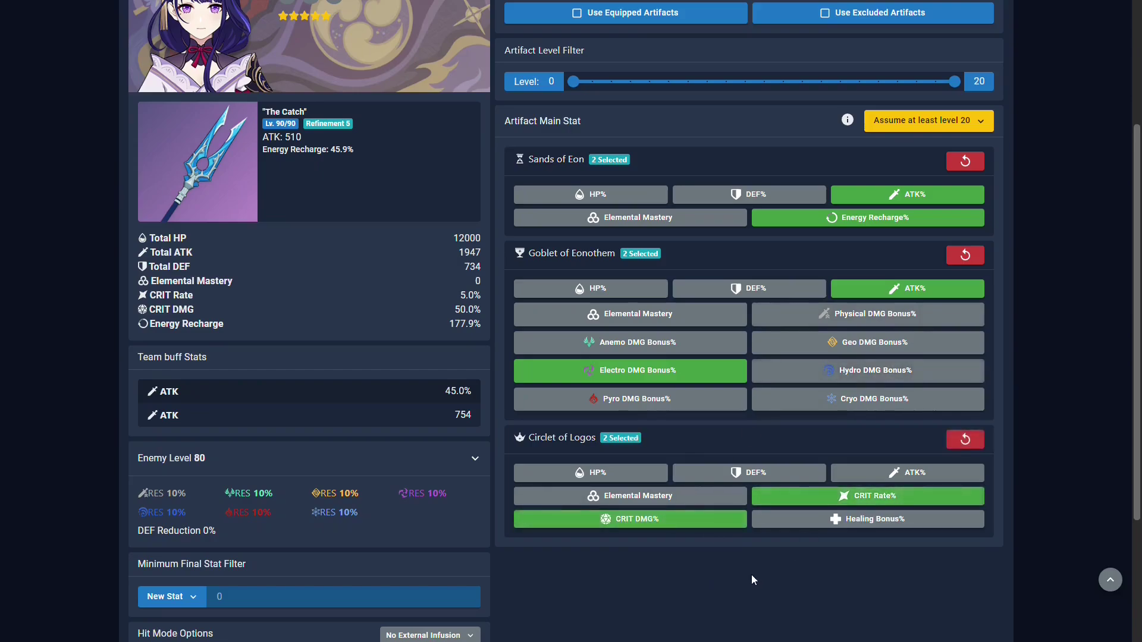
pyautogui.scroll(-3, 751, 575)
pyautogui.click(945, 514)
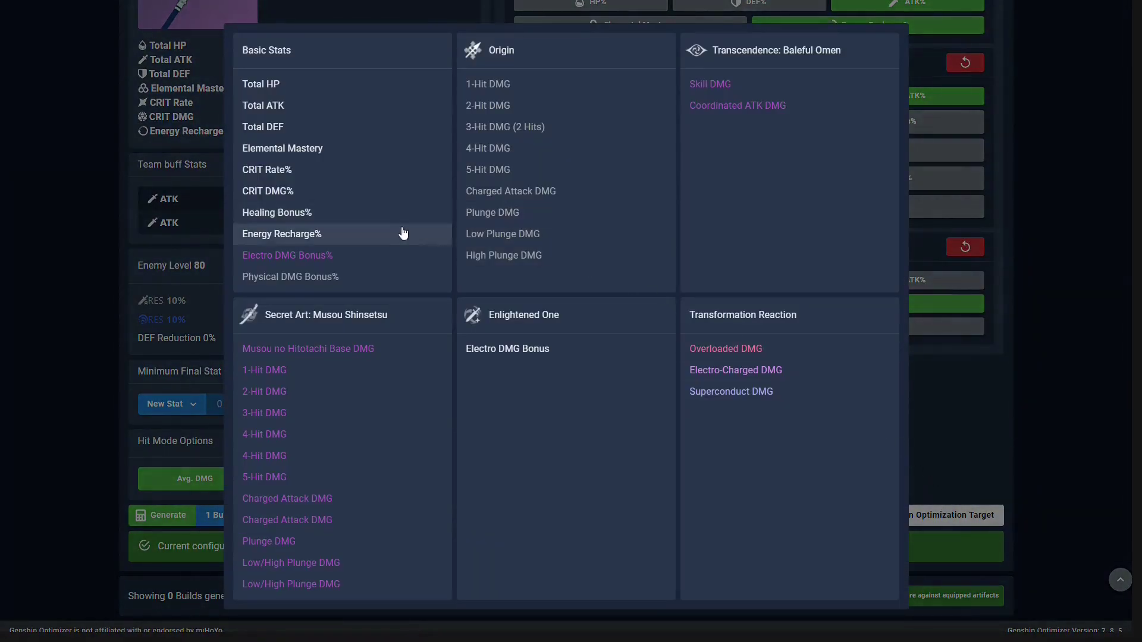
pyautogui.click(358, 350)
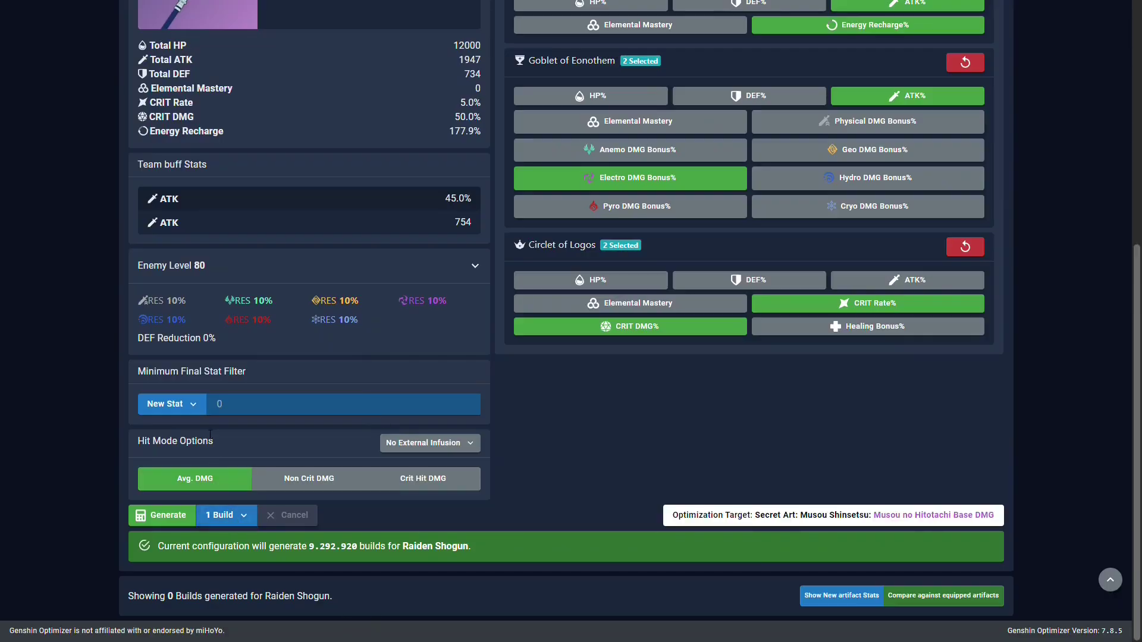
# - Generate Raiden Shogun's best build and equip its Emblem of Severed Fate and Wanderer's Troupe artifacts
pyautogui.click(141, 519)
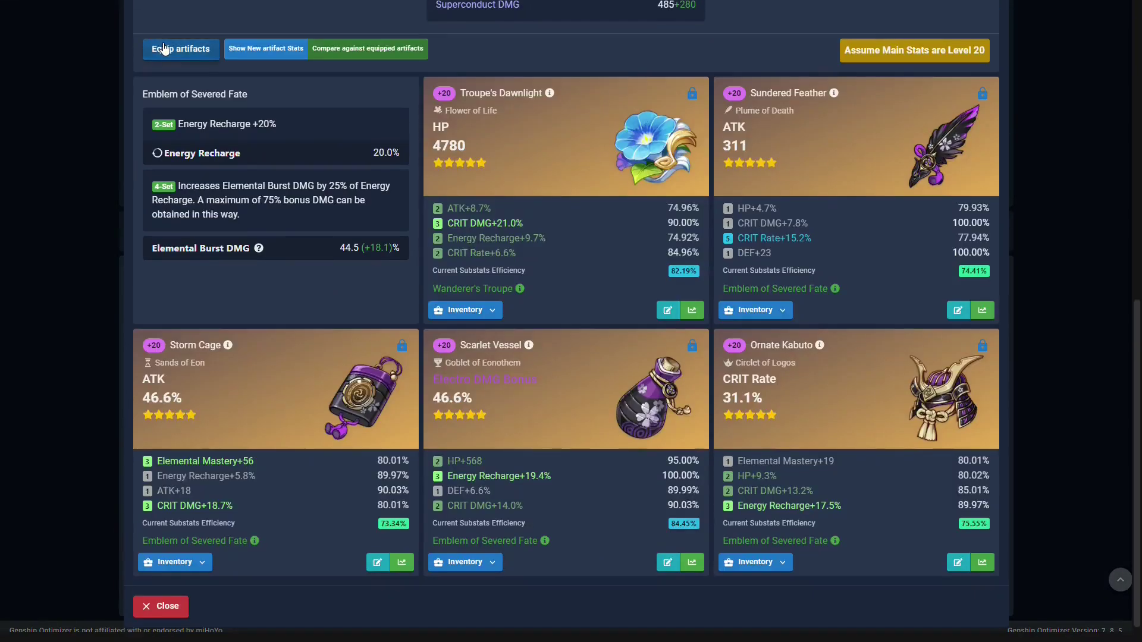
pyautogui.click(165, 49)
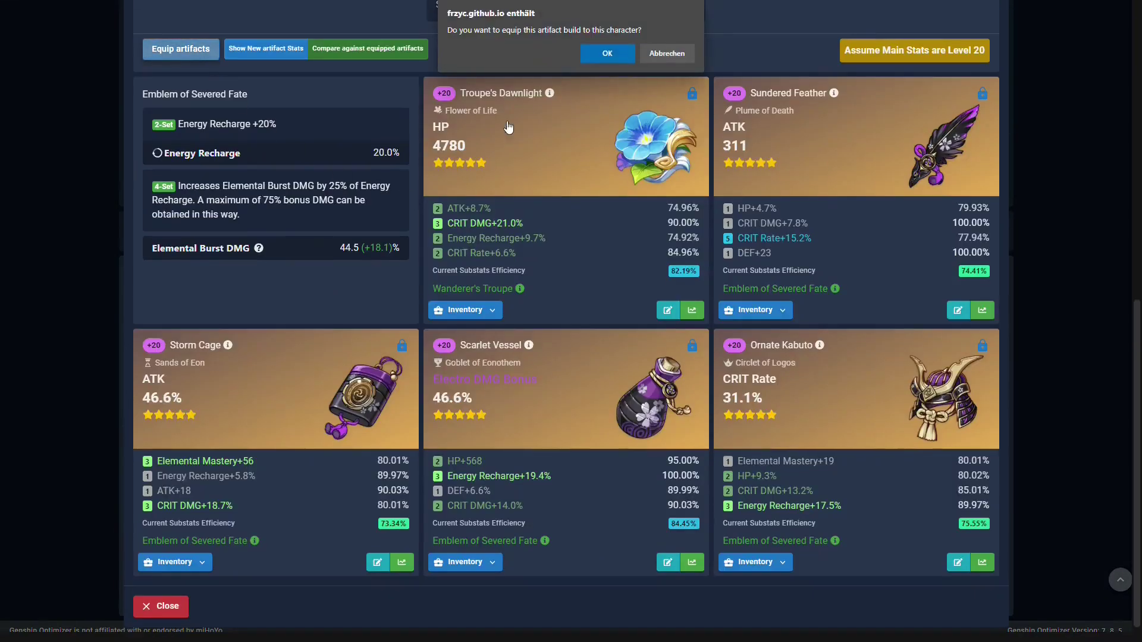
pyautogui.click(598, 52)
pyautogui.click(1034, 303)
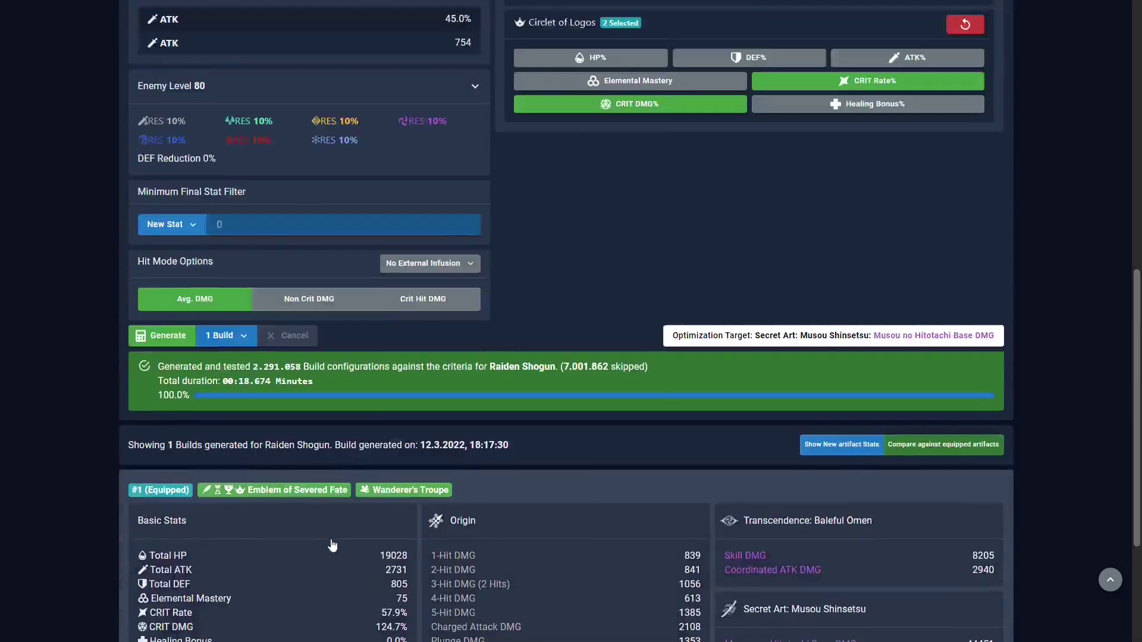
pyautogui.scroll(15, 595, 321)
pyautogui.click(315, 120)
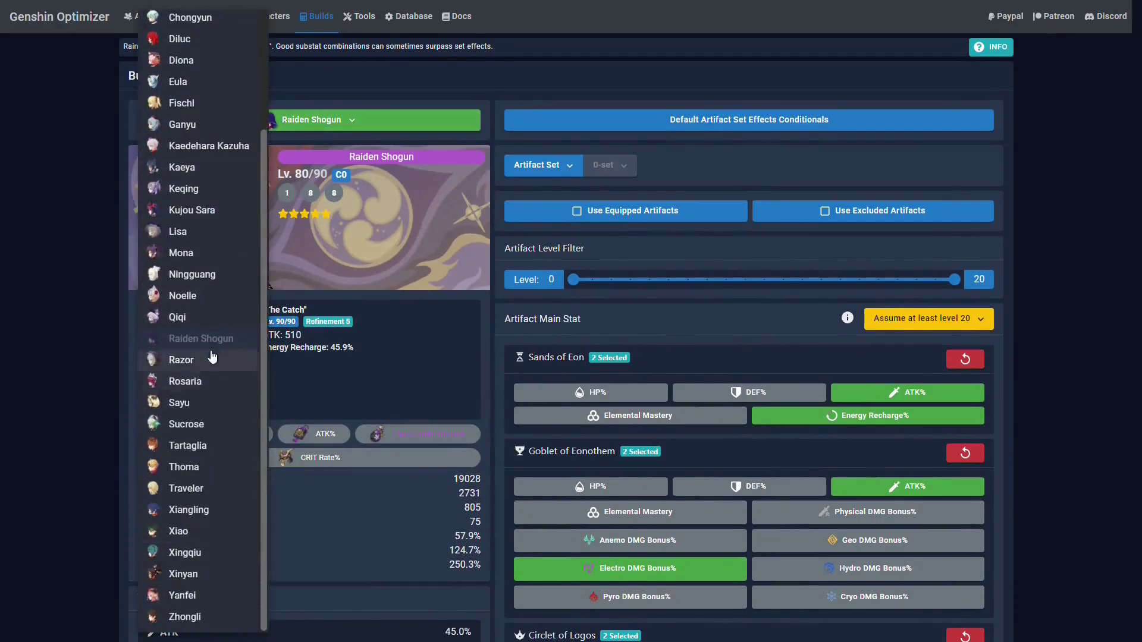
# - Switch the optimizer to Xiangling and limit generation to a single build
pyautogui.click(211, 510)
pyautogui.scroll(-10, 420, 504)
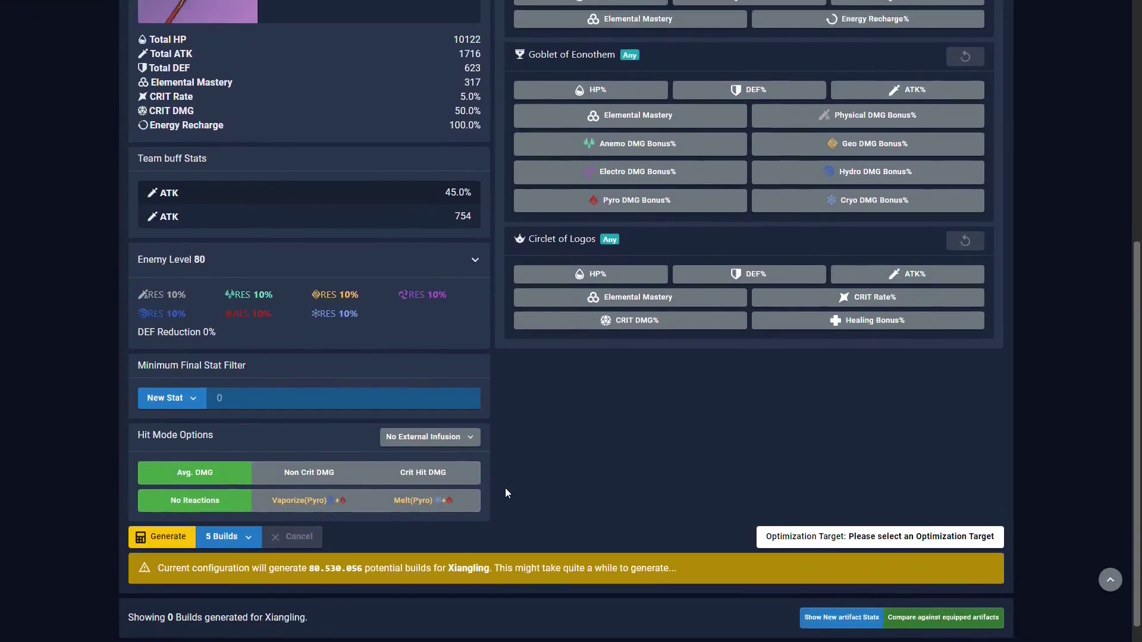
pyautogui.scroll(15, 505, 487)
pyautogui.scroll(-15, 515, 479)
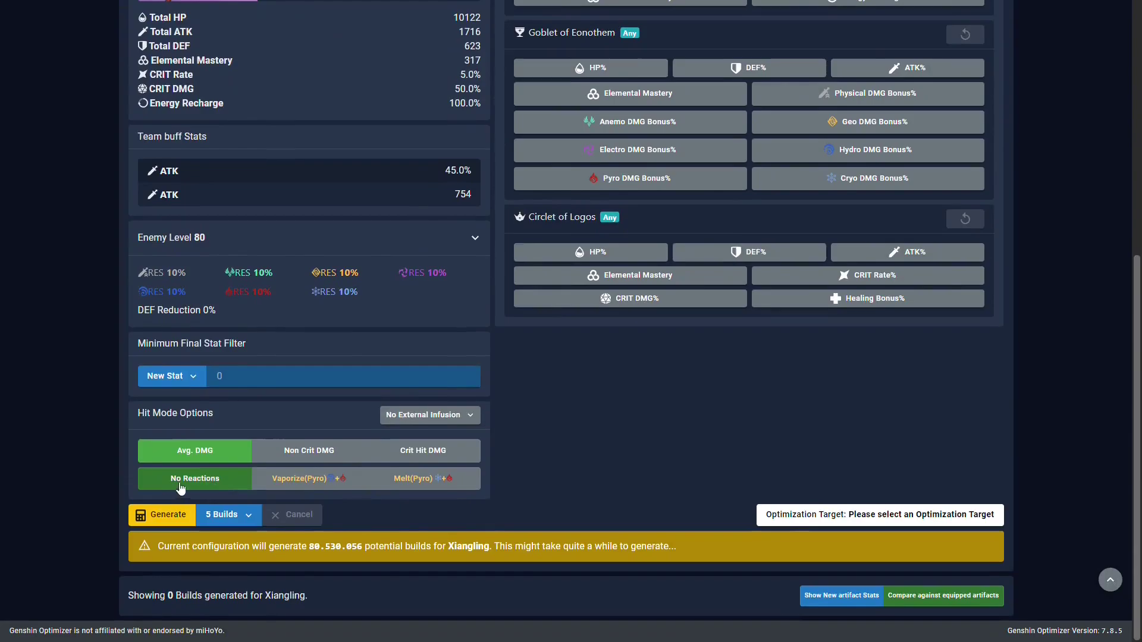
pyautogui.click(215, 515)
pyautogui.click(336, 488)
pyautogui.scroll(7, 495, 534)
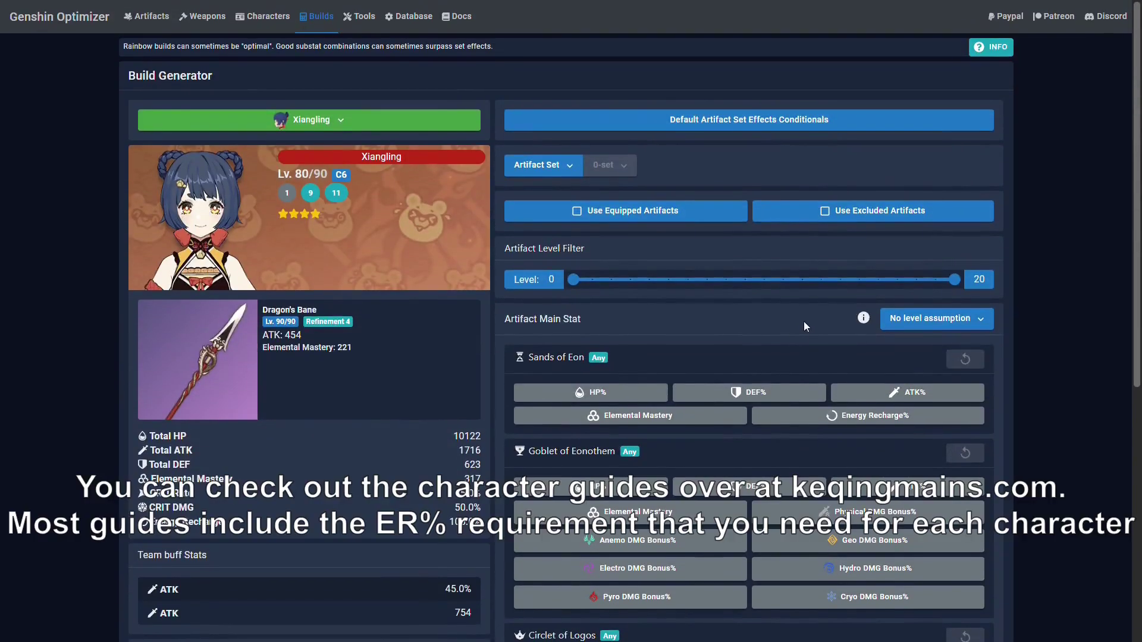
pyautogui.scroll(-3, 803, 321)
pyautogui.scroll(-5, 527, 489)
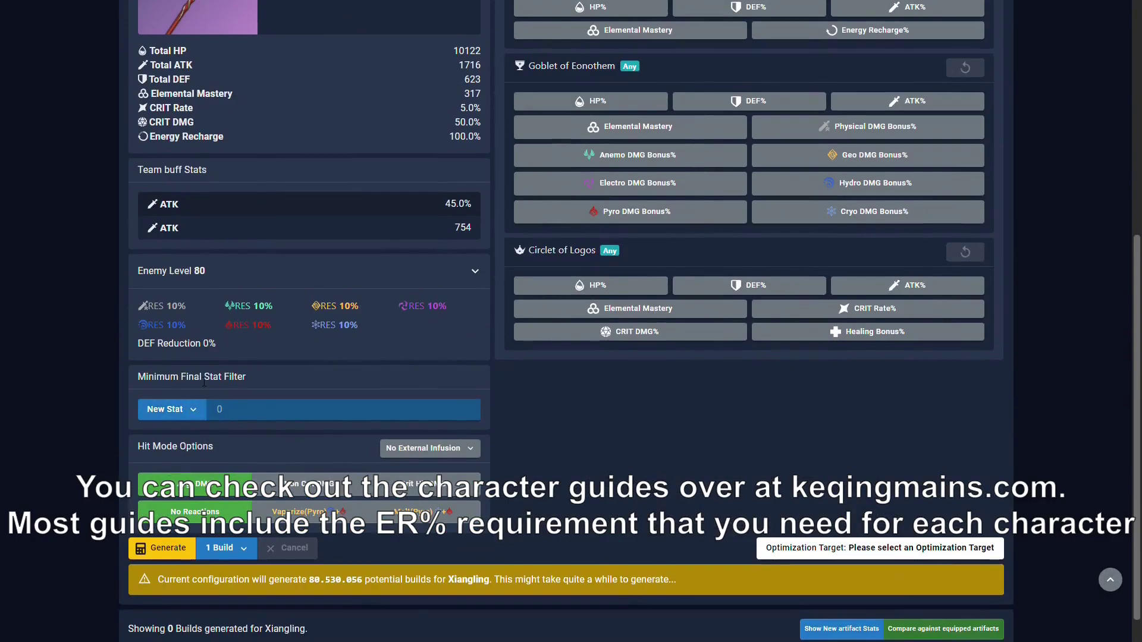
# - Add a minimum final Energy Recharge filter of 90%
pyautogui.click(172, 409)
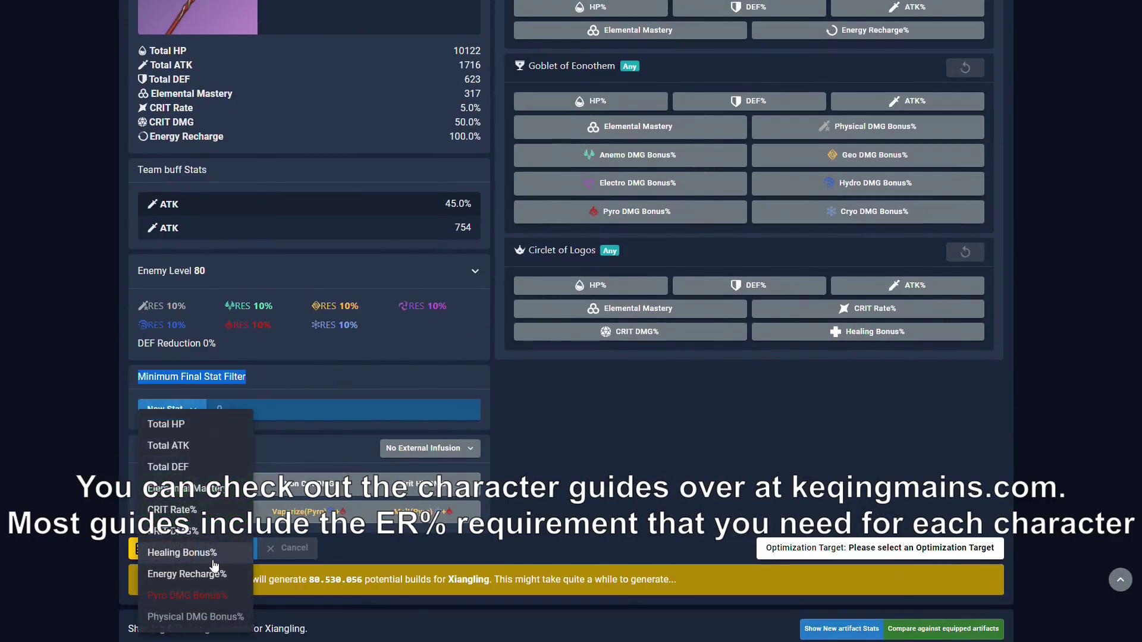
pyautogui.click(226, 574)
pyautogui.click(280, 411)
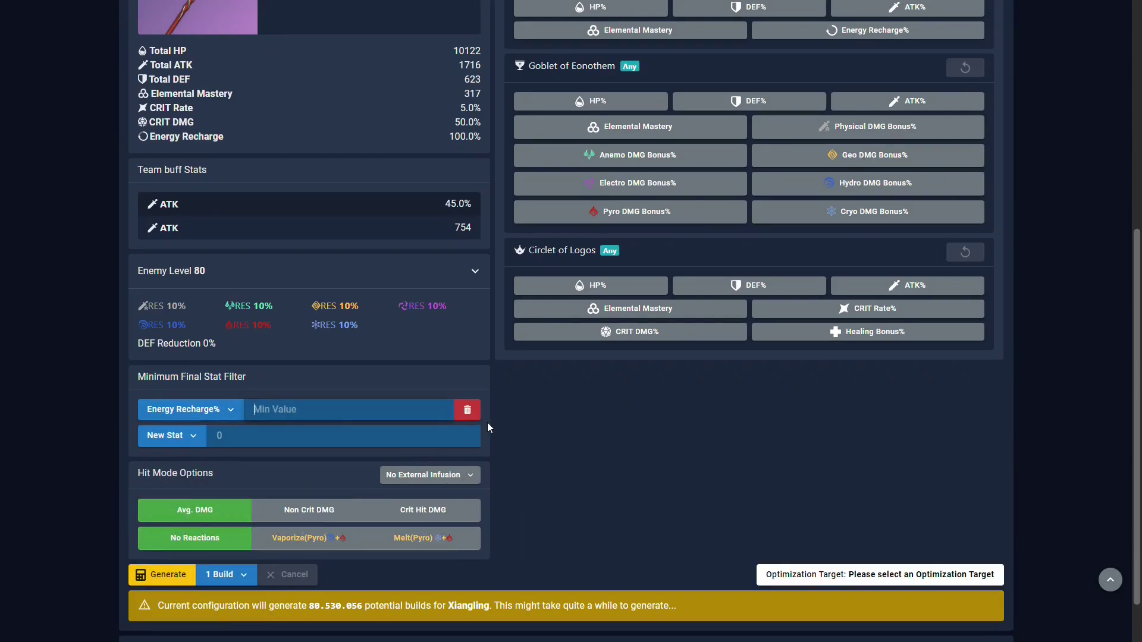
pyautogui.write('90')
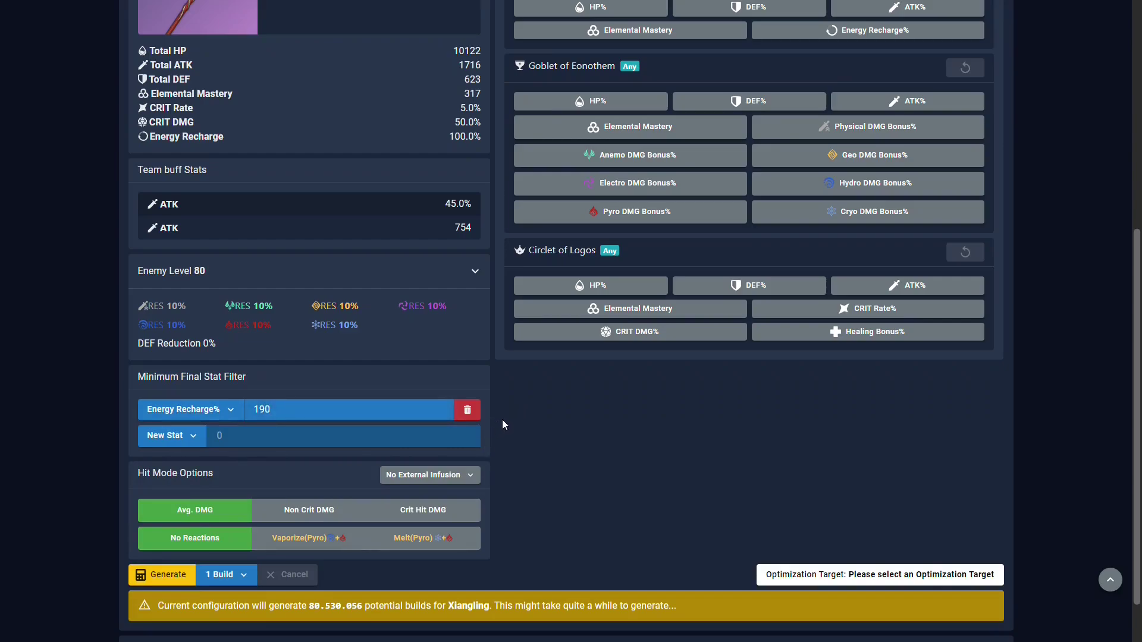
# - Optimize Xiangling for Pyronado DMG with Pyro vaporize reactions
pyautogui.click(344, 551)
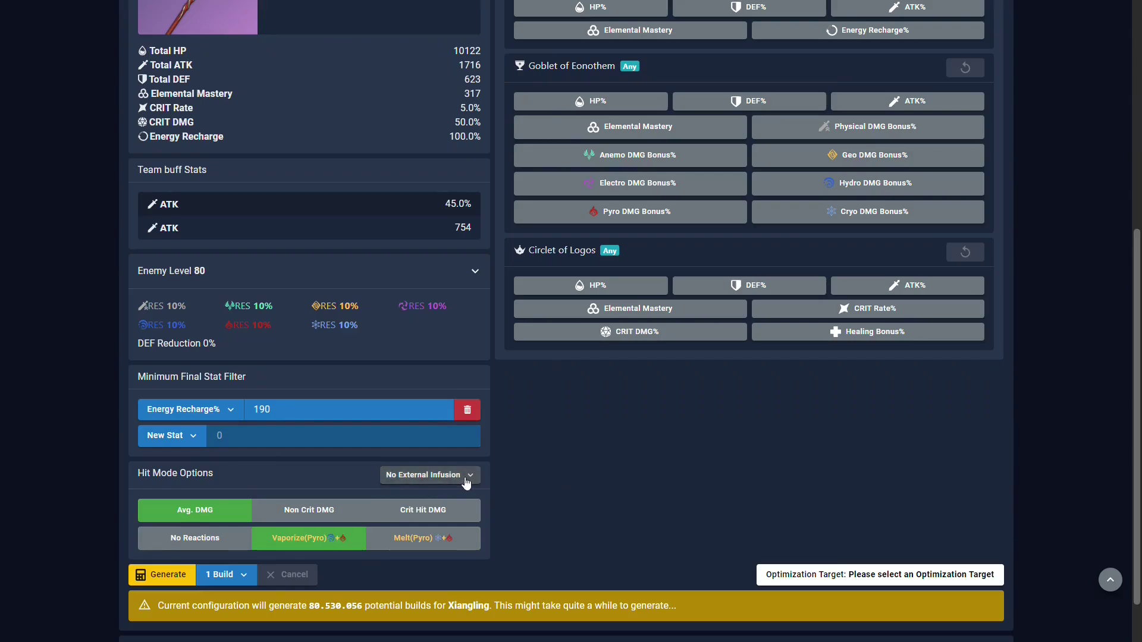
pyautogui.click(320, 537)
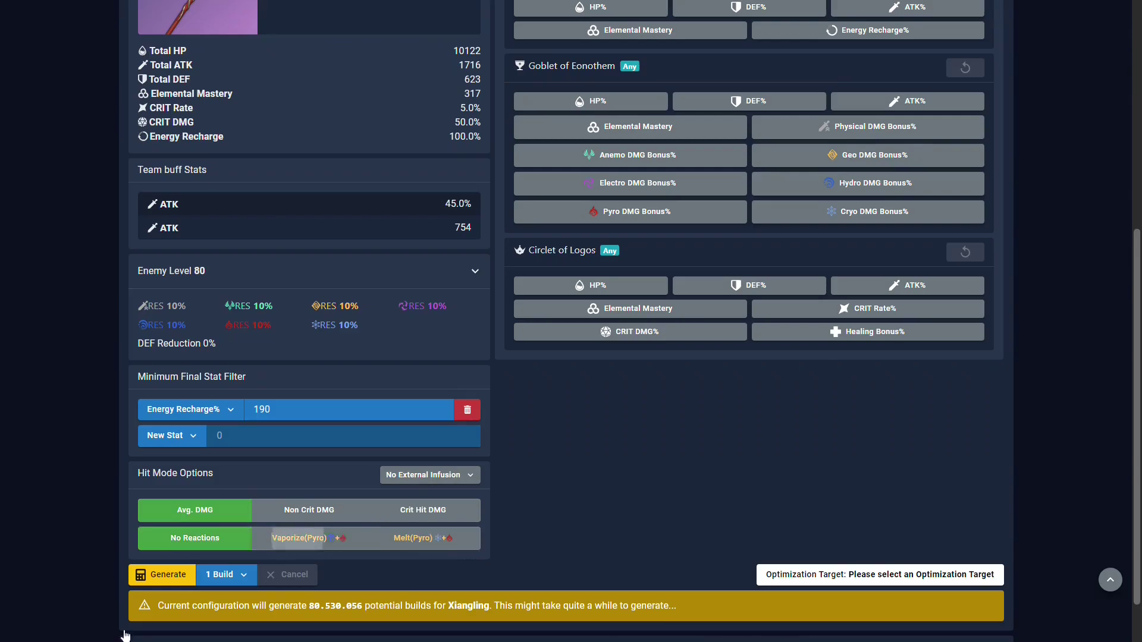
pyautogui.click(285, 539)
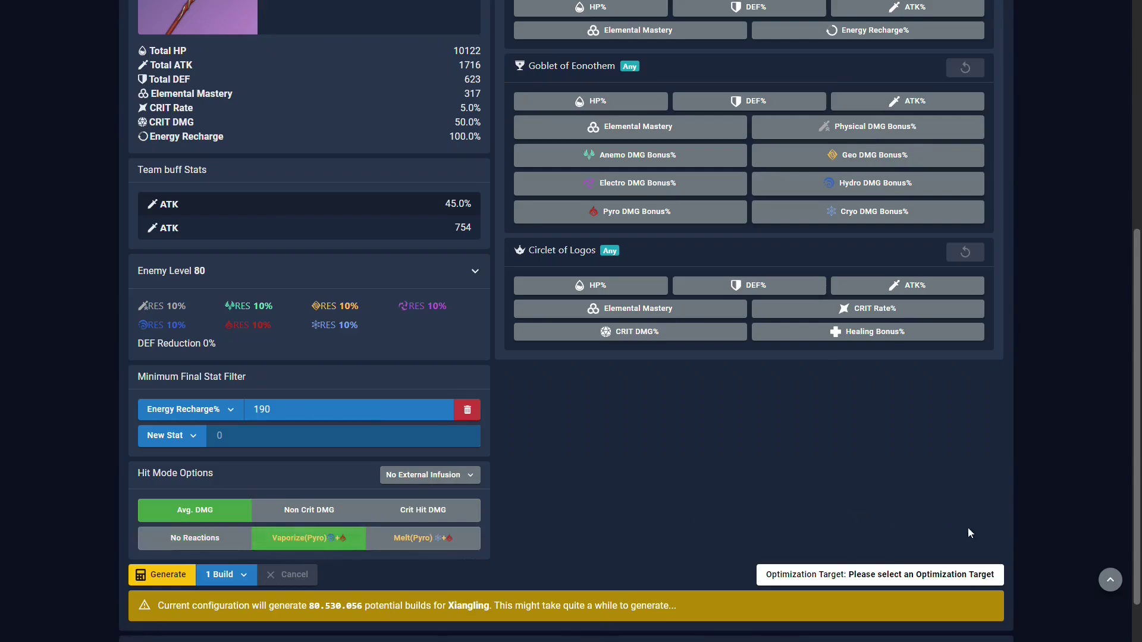
pyautogui.click(981, 576)
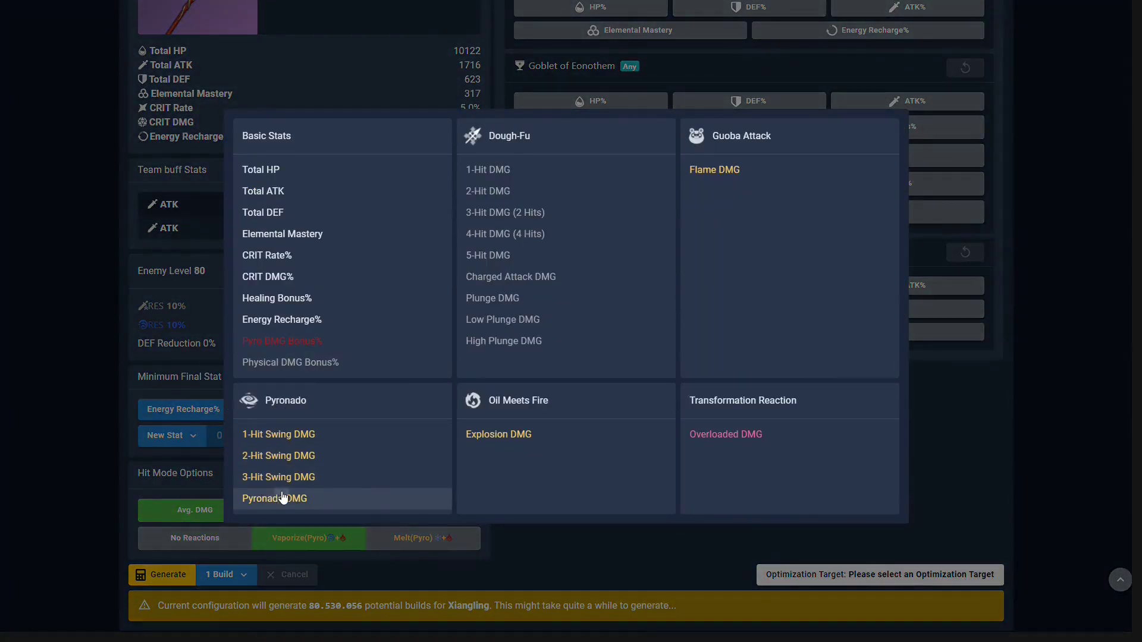
pyautogui.click(283, 498)
# - Allow EM/ATK%/ER% sands, ATK%/Pyro DMG goblets and CRIT Rate/CRIT DMG circlets
pyautogui.scroll(2, 340, 574)
pyautogui.scroll(4, 463, 602)
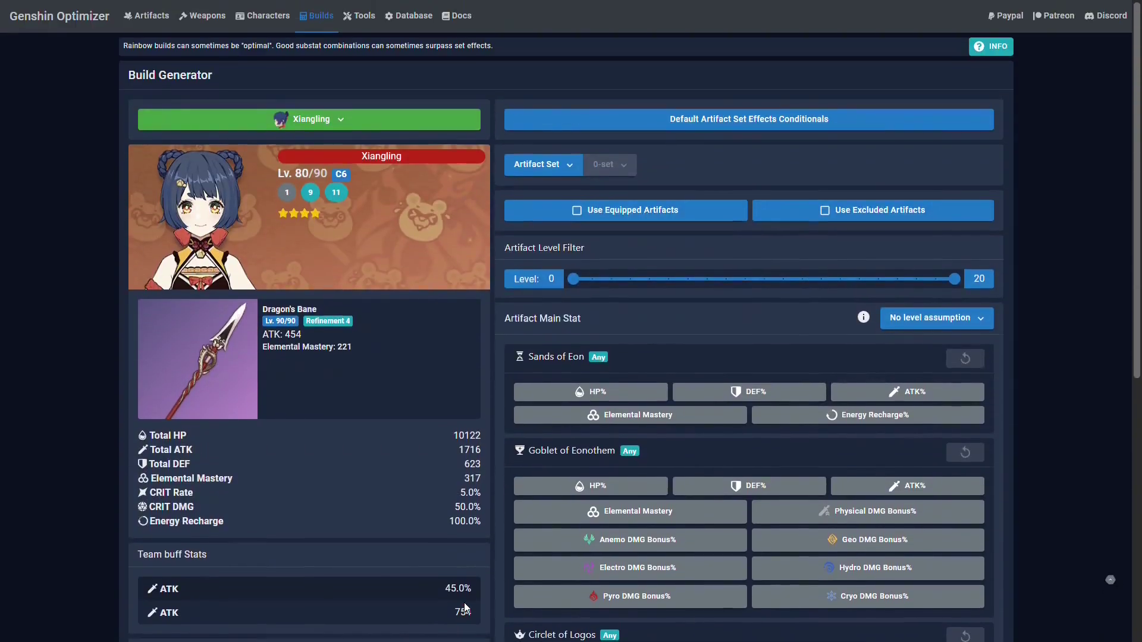
pyautogui.scroll(-3, 931, 505)
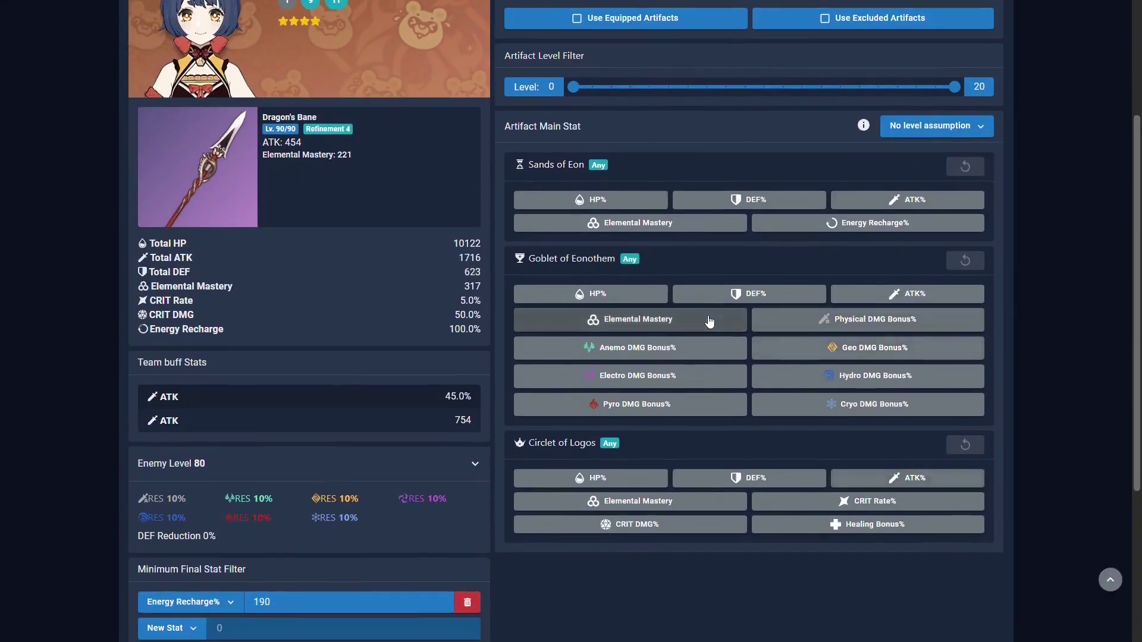
pyautogui.click(729, 232)
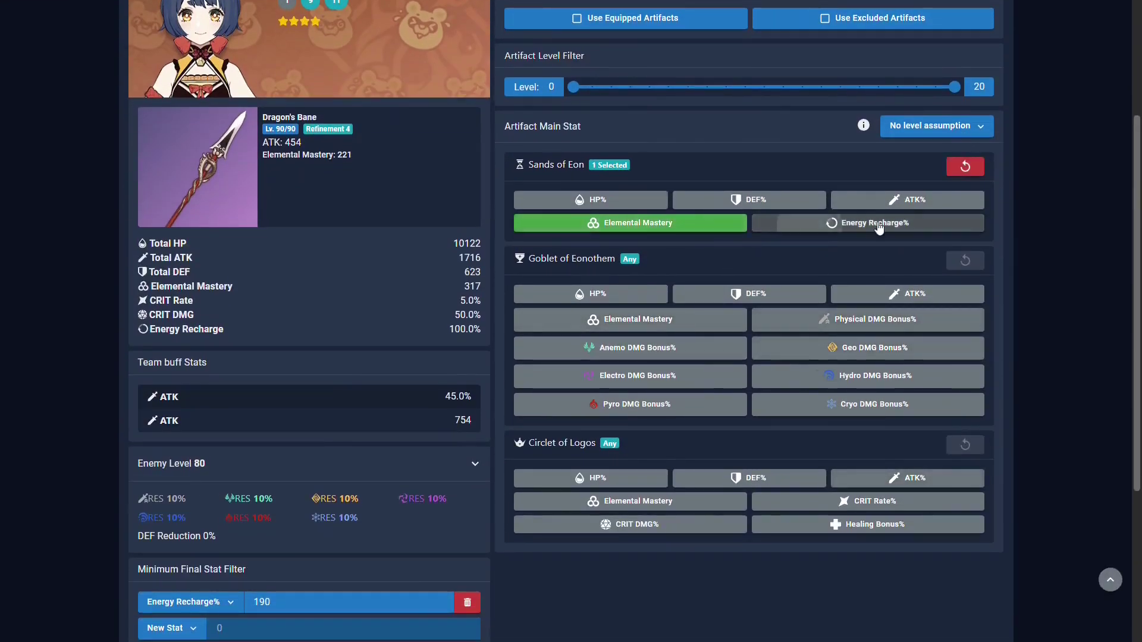
pyautogui.click(913, 202)
pyautogui.click(879, 224)
pyautogui.click(907, 294)
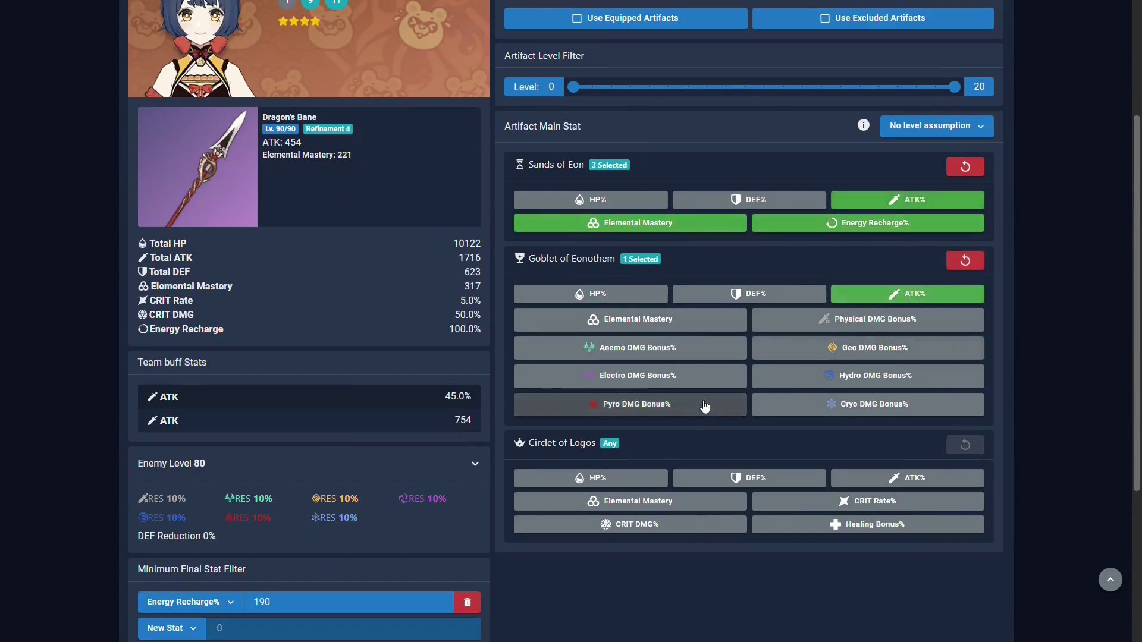
pyautogui.click(703, 405)
pyautogui.click(742, 520)
pyautogui.click(850, 501)
# - Assume artifacts are at least level 20
pyautogui.scroll(3, 892, 417)
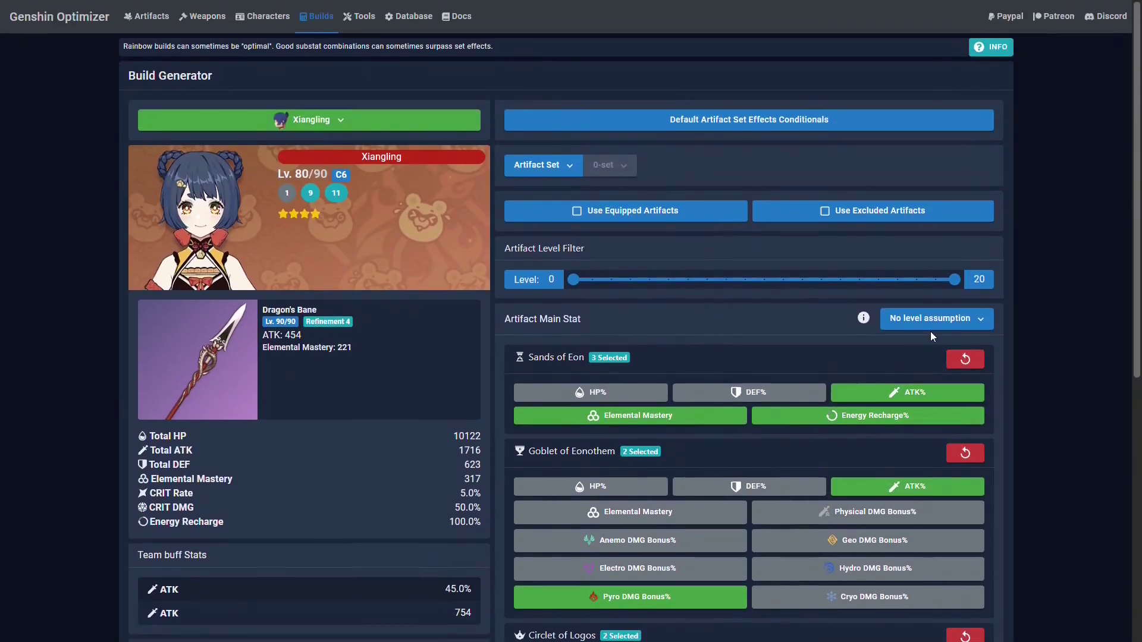
pyautogui.click(933, 319)
pyautogui.click(906, 452)
pyautogui.scroll(-3, 906, 452)
pyautogui.scroll(-5, 906, 452)
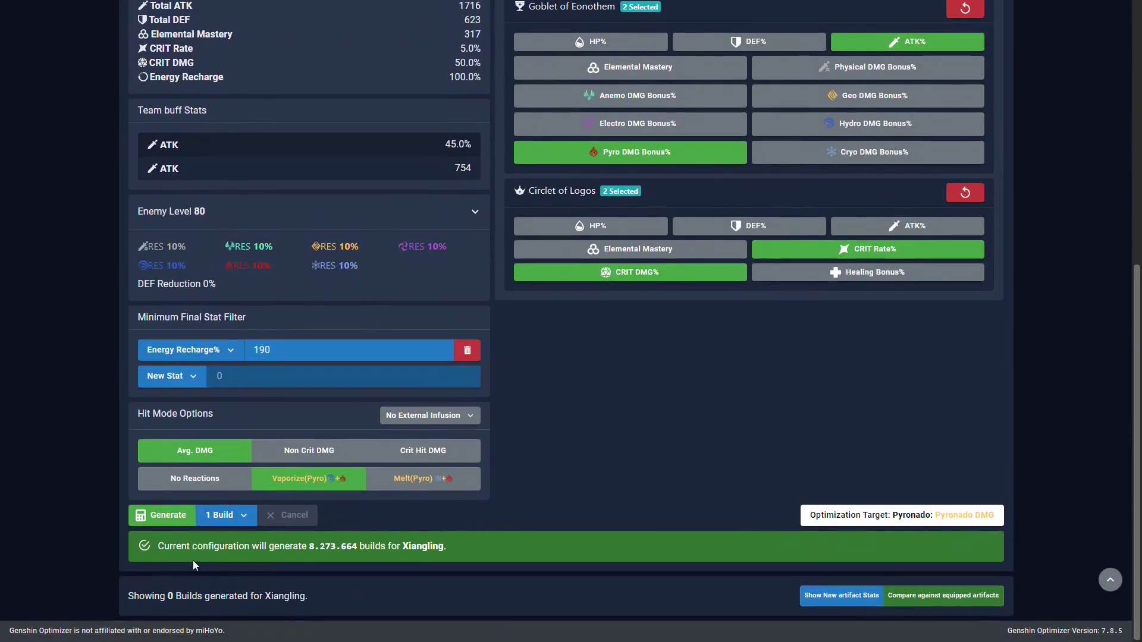
# - Generate and equip Xiangling's four Emblem of Severed Fate plus Crimson Witch goblet build
pyautogui.click(161, 515)
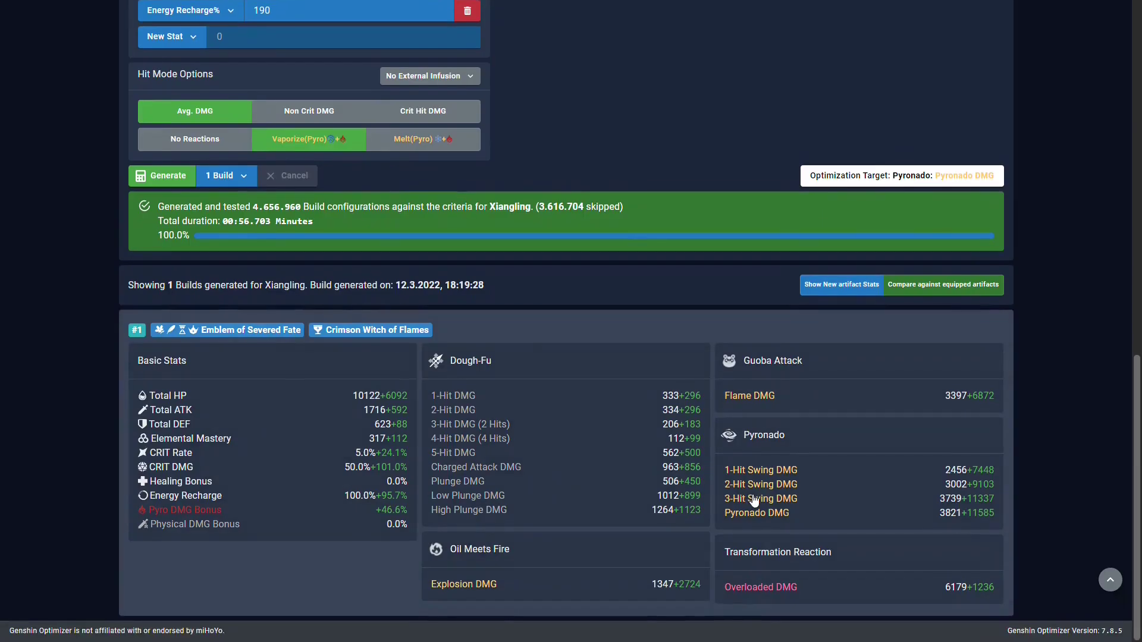
pyautogui.click(754, 501)
pyautogui.scroll(-5, 609, 512)
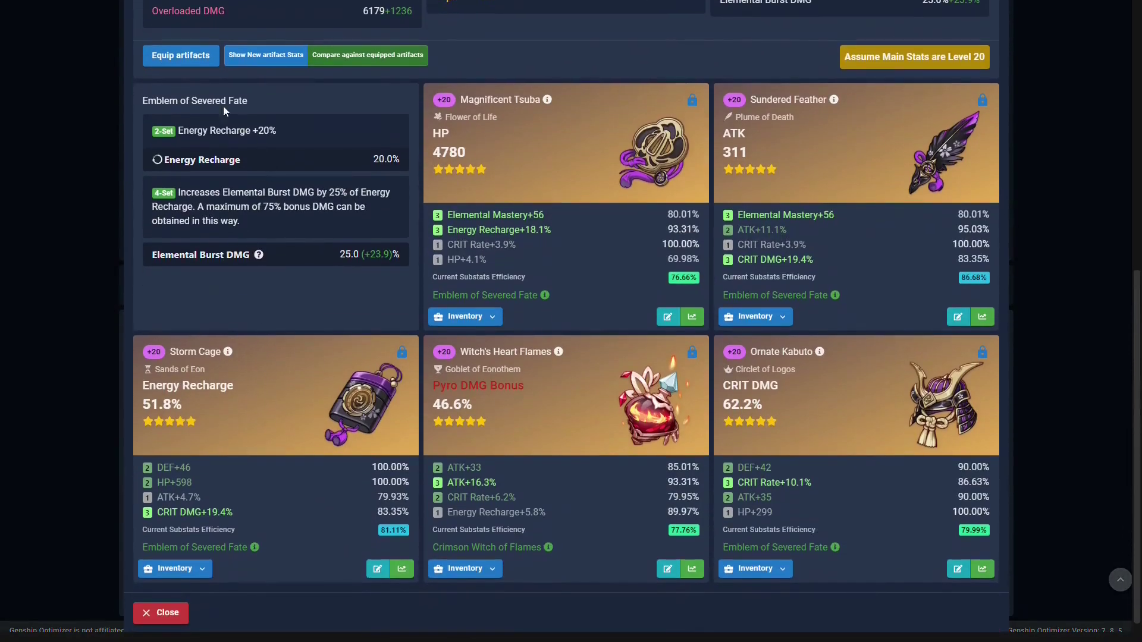
pyautogui.click(180, 54)
pyautogui.click(607, 49)
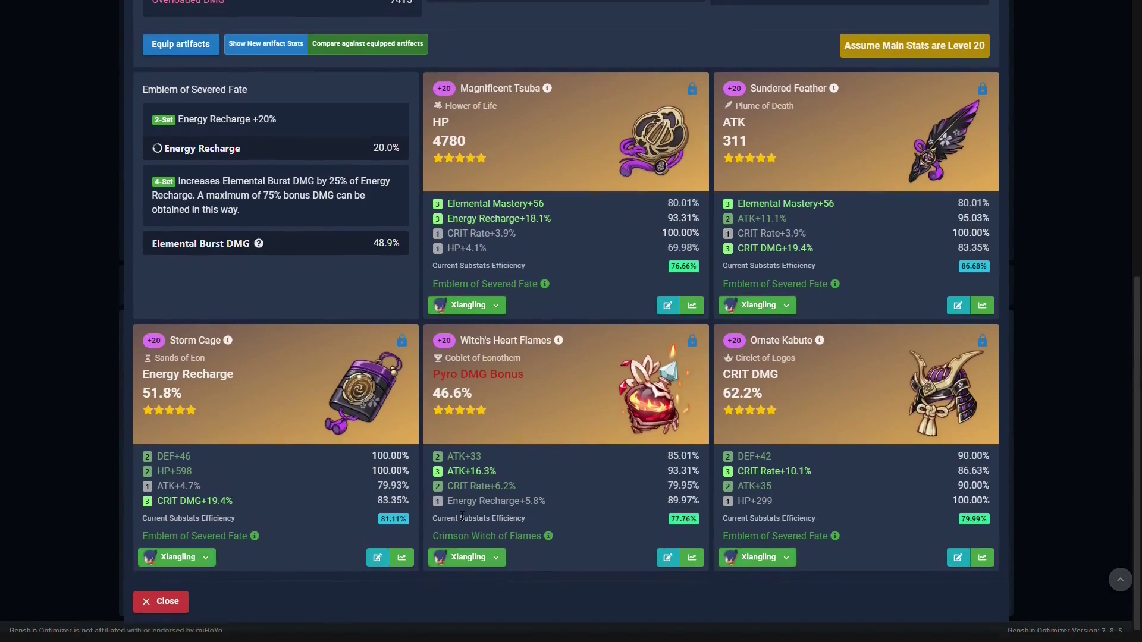
pyautogui.click(1061, 371)
# - Switch the optimizer to Xingqiu
pyautogui.scroll(10, 412, 164)
pyautogui.click(311, 63)
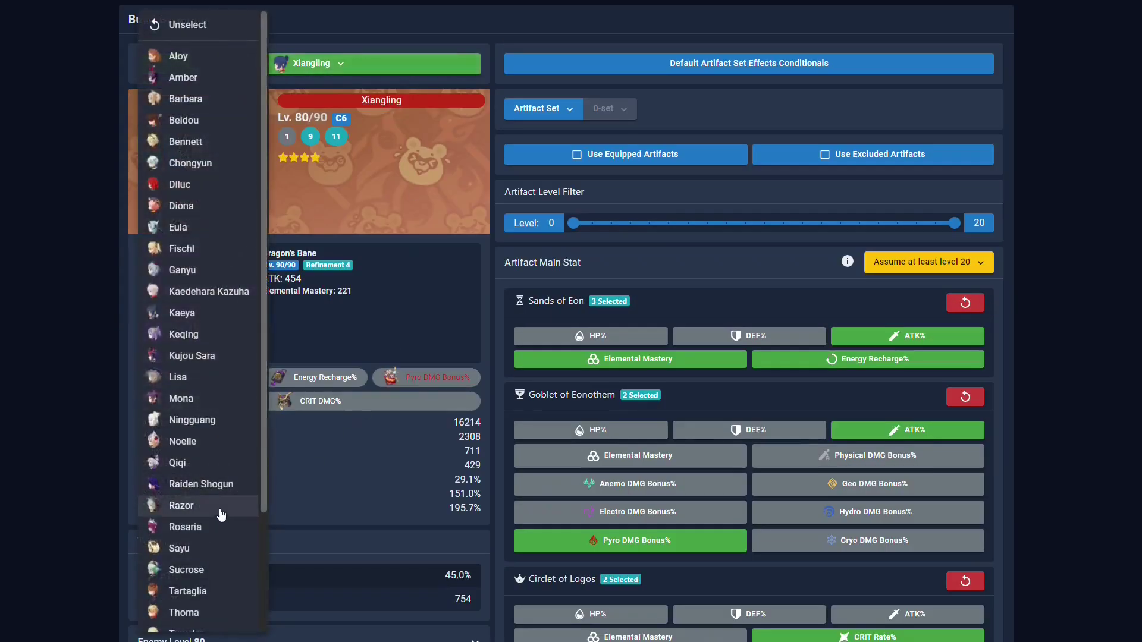
pyautogui.scroll(-1, 220, 506)
pyautogui.click(199, 553)
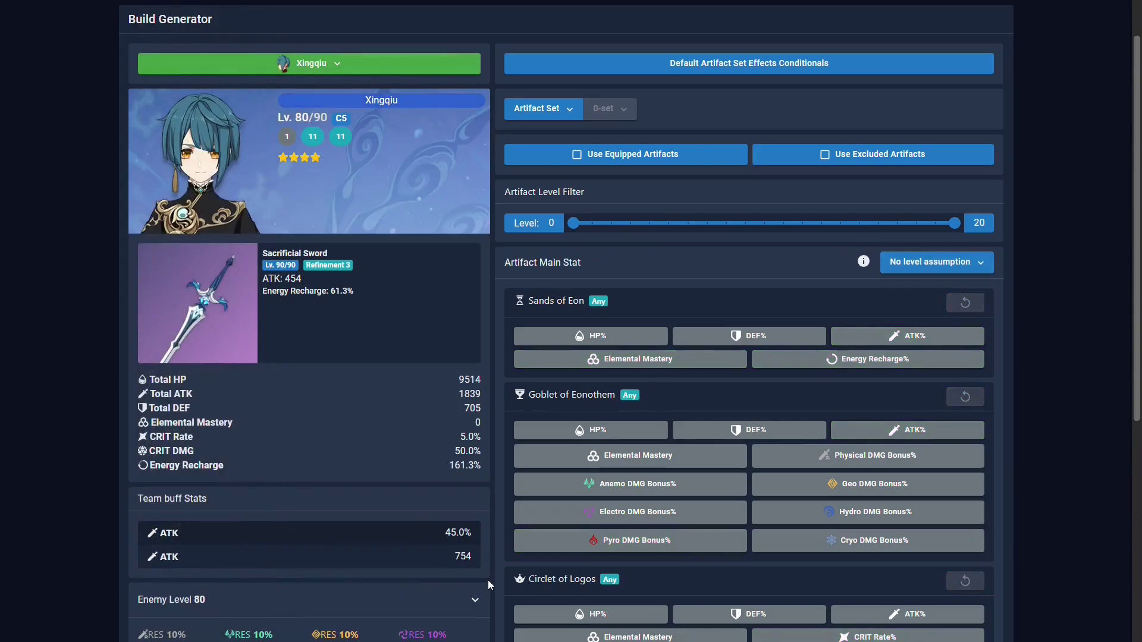
pyautogui.scroll(-5, 487, 579)
pyautogui.scroll(3, 728, 378)
# - Allow ATK% sands, ATK%/Hydro goblets, crit circlets, and assume level 20 artifacts
pyautogui.click(880, 167)
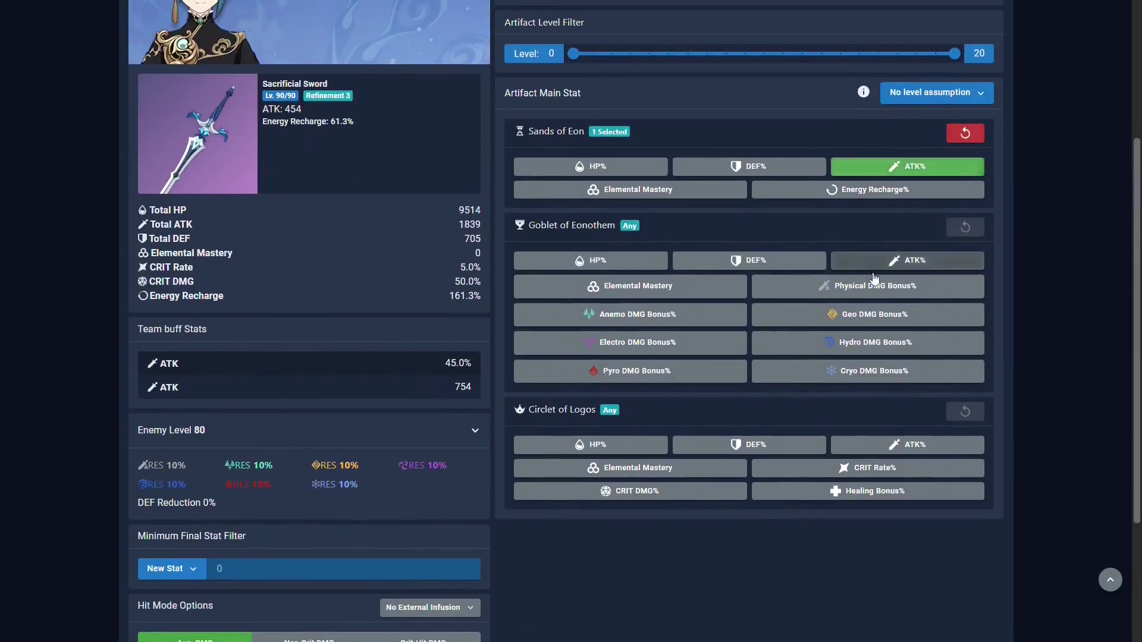
pyautogui.click(906, 260)
pyautogui.click(868, 342)
pyautogui.click(630, 491)
pyautogui.click(785, 469)
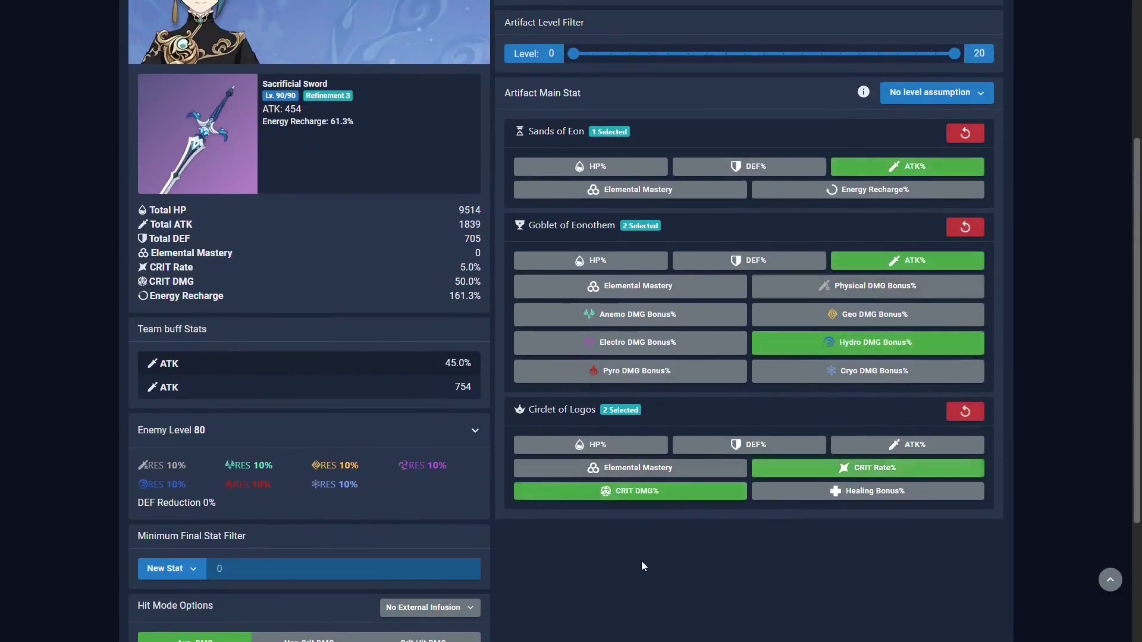
pyautogui.scroll(3, 641, 562)
pyautogui.click(956, 288)
pyautogui.click(917, 423)
pyautogui.scroll(-6, 615, 528)
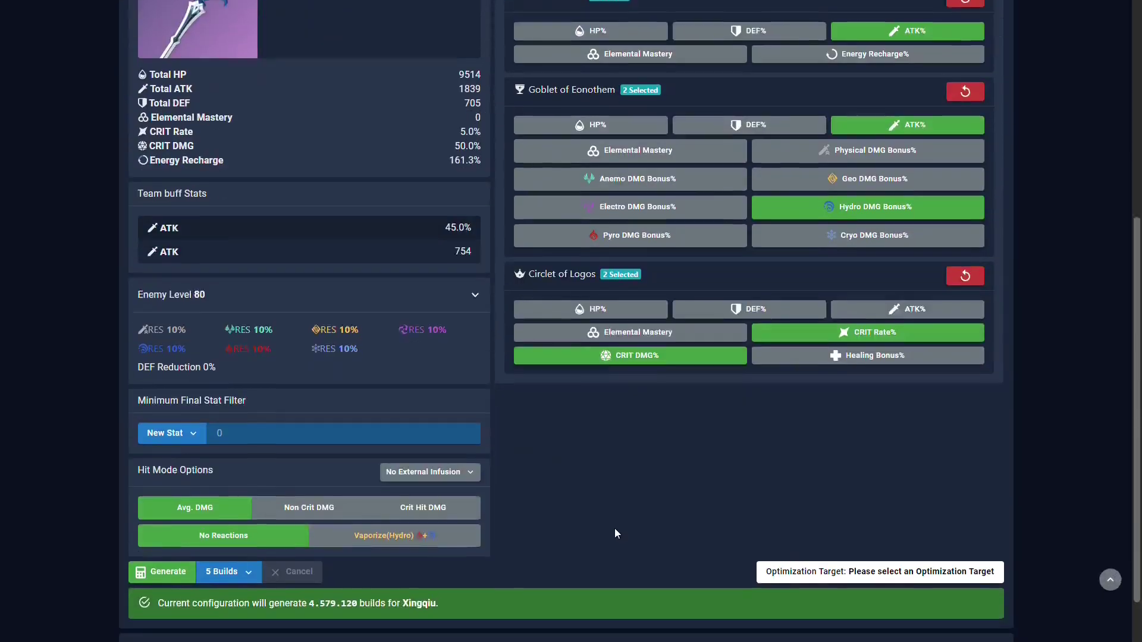
# - Generate a single build optimized for Sword Rain DMG
pyautogui.click(223, 514)
pyautogui.click(419, 491)
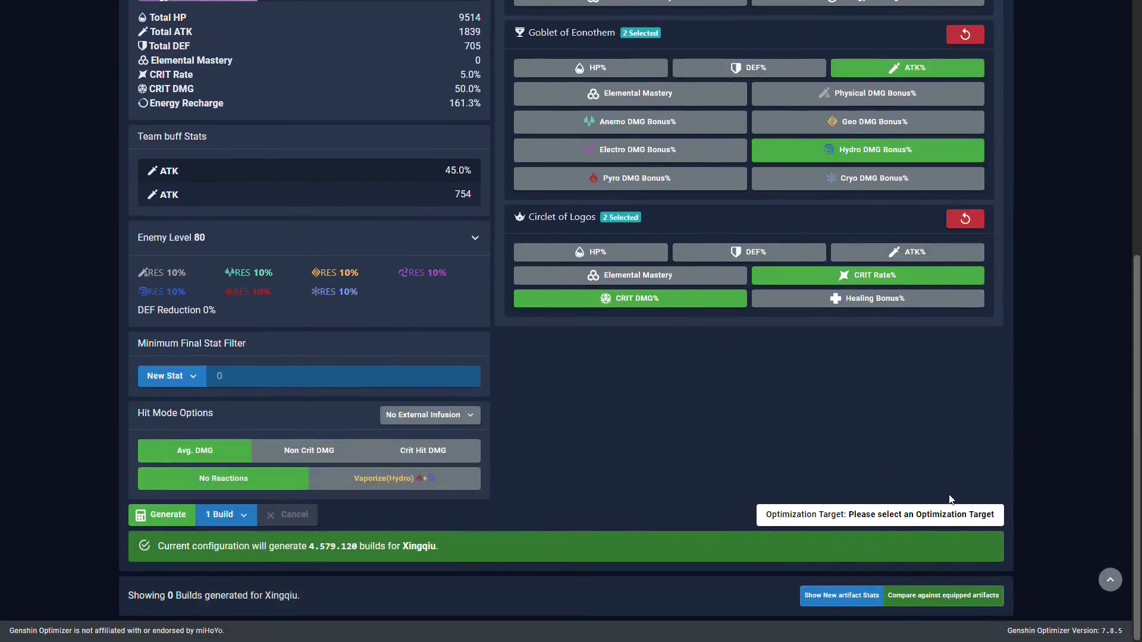
pyautogui.click(953, 513)
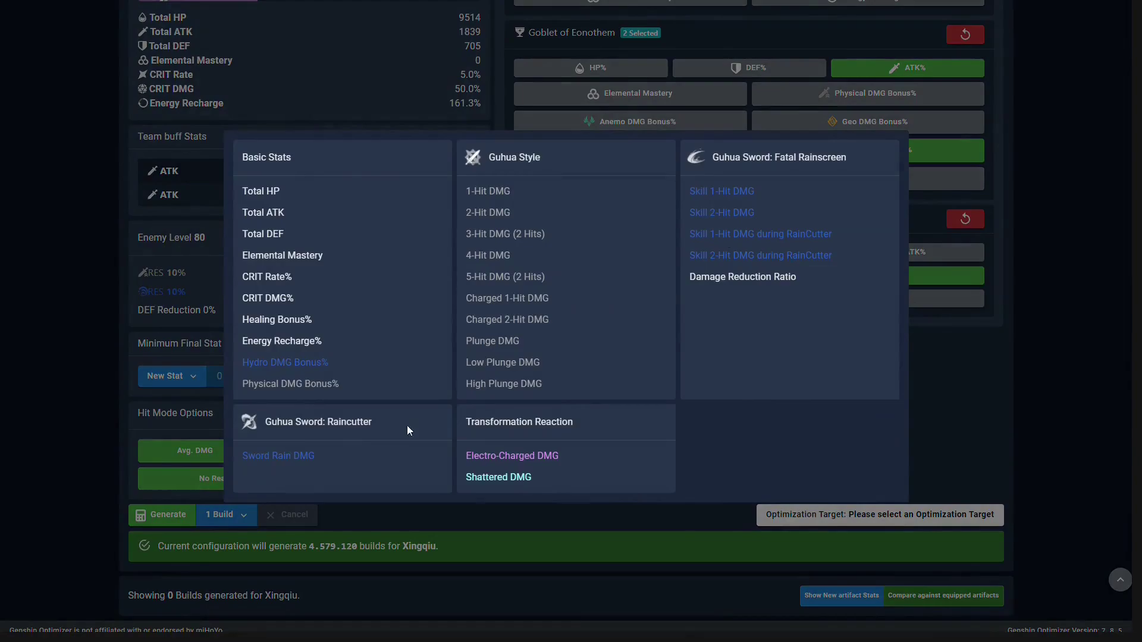
pyautogui.click(383, 454)
# - Turn off the Fantastic Voyage buff in Xingqiu's team buffs
pyautogui.scroll(10, 383, 454)
pyautogui.click(300, 122)
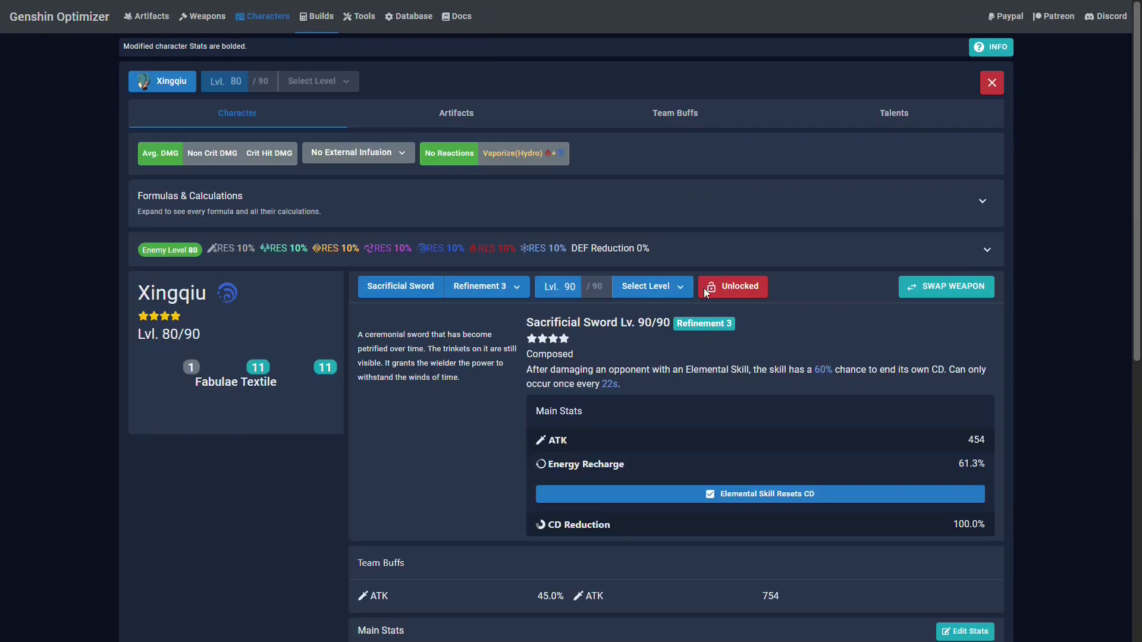
pyautogui.click(698, 115)
pyautogui.scroll(-10, 630, 425)
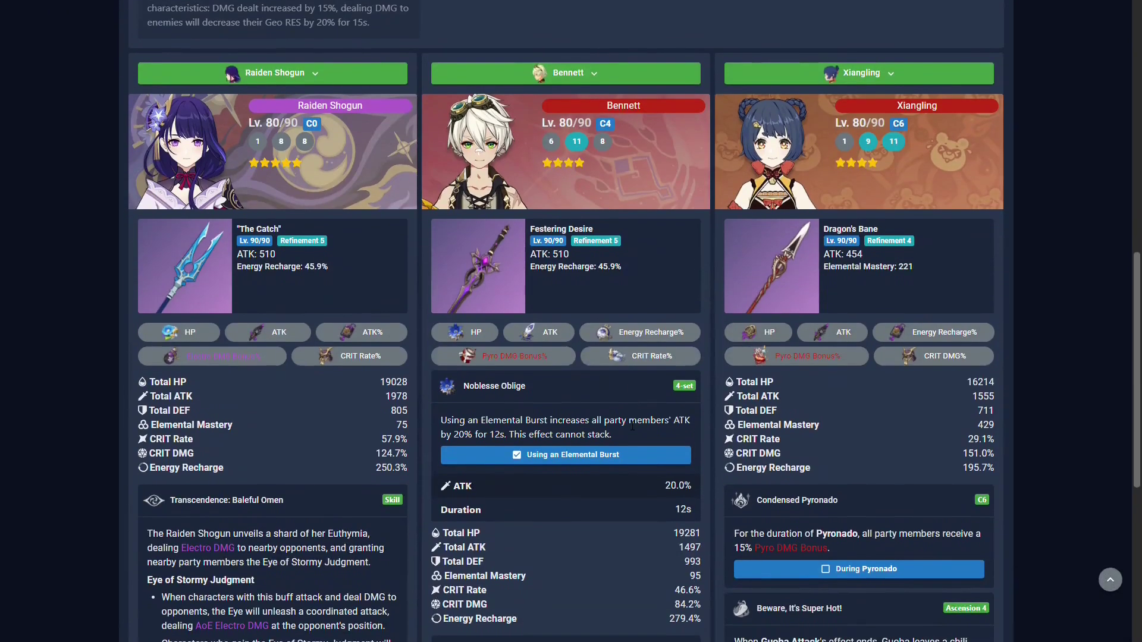
pyautogui.scroll(-5, 632, 426)
pyautogui.scroll(-2, 632, 427)
pyautogui.click(632, 513)
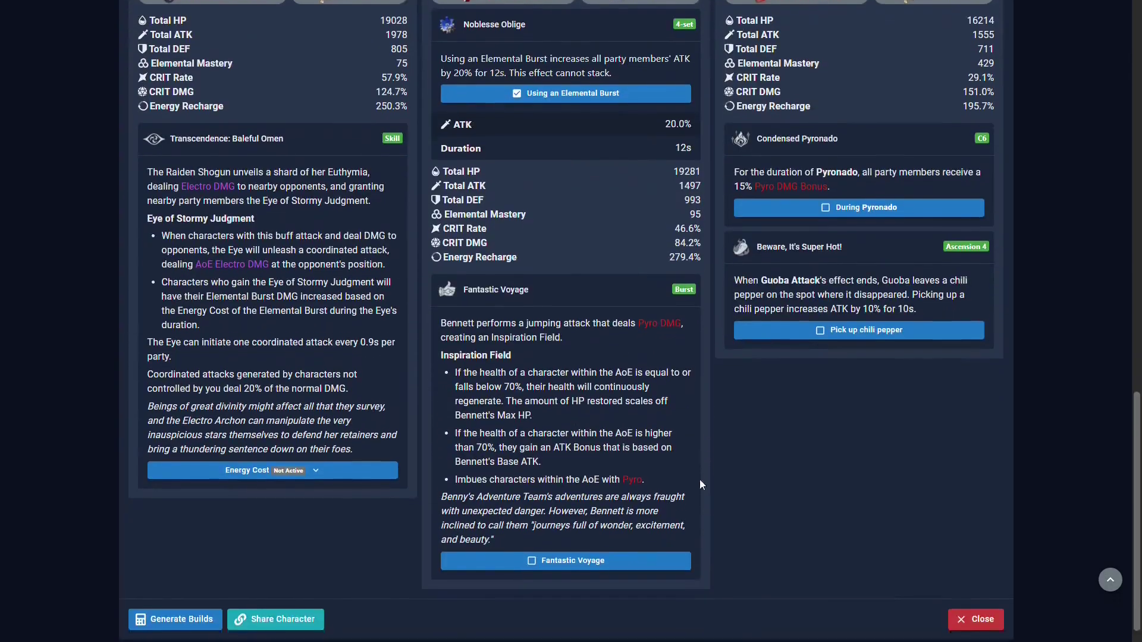
pyautogui.scroll(-1, 699, 484)
pyautogui.click(108, 473)
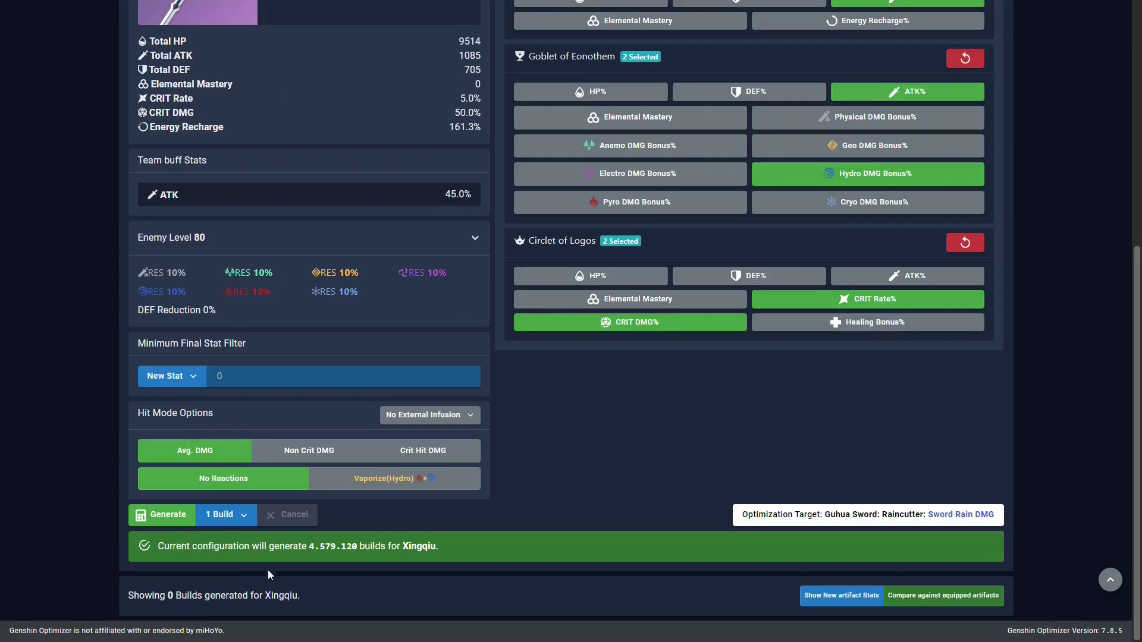
# - Generate and equip Xingqiu's Noblesse Oblige and Heart of Depth build
pyautogui.click(180, 512)
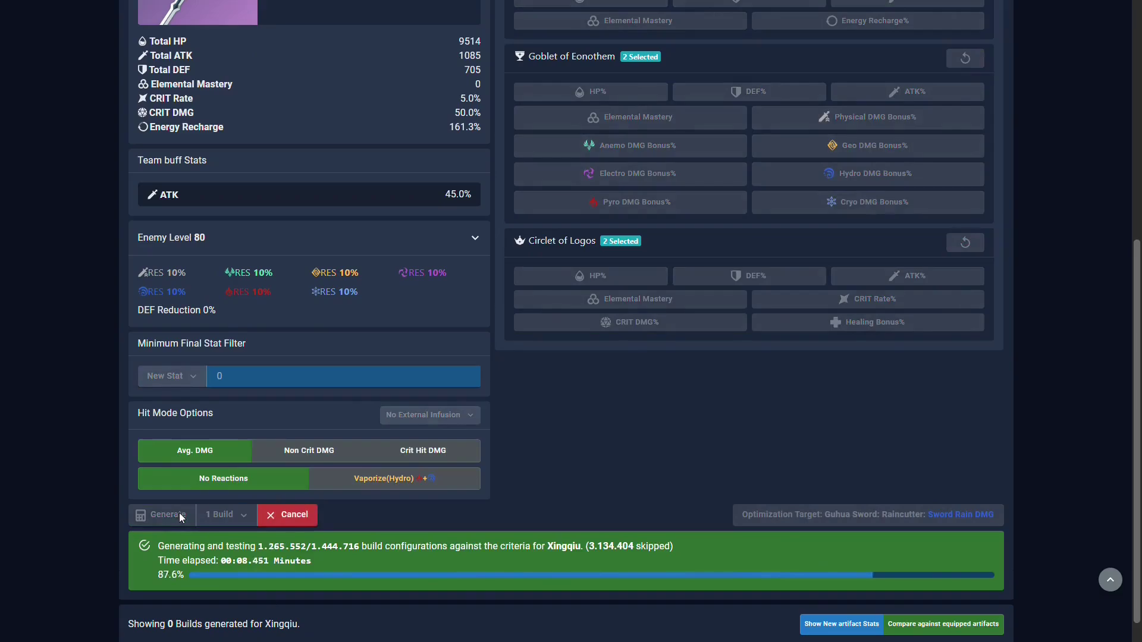
pyautogui.scroll(-5, 311, 599)
pyautogui.click(309, 533)
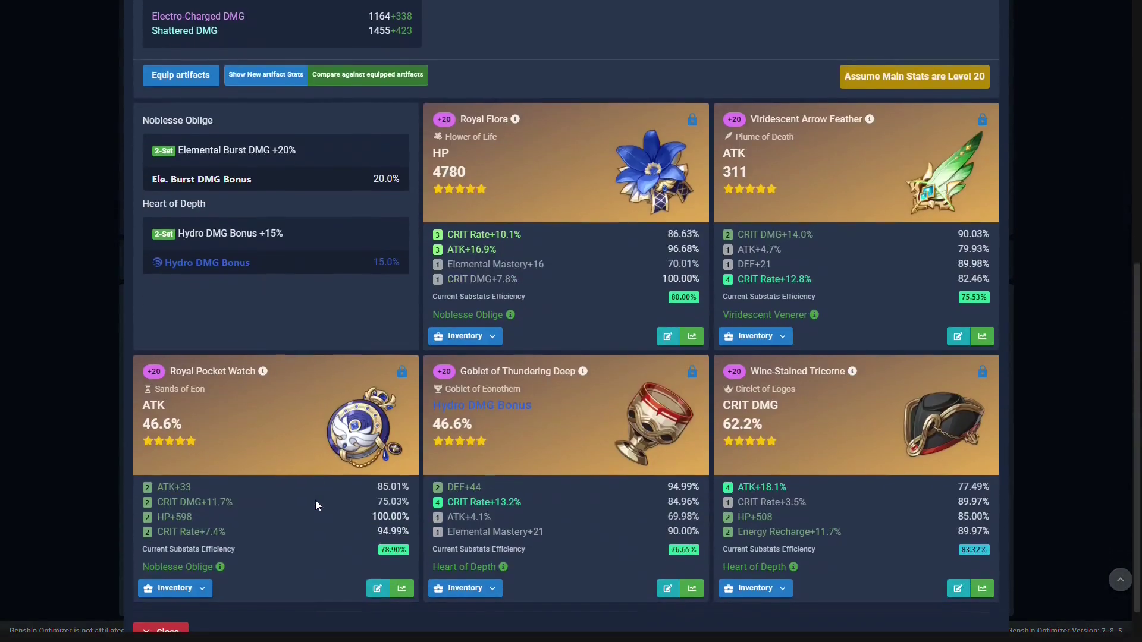
pyautogui.click(183, 73)
pyautogui.click(606, 52)
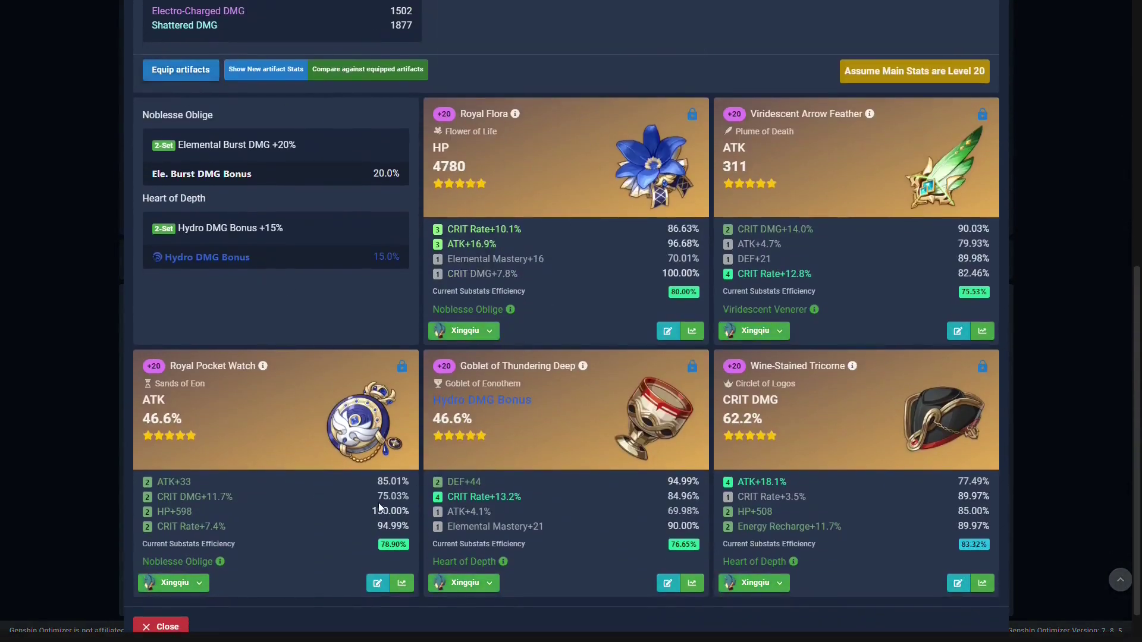
pyautogui.click(1048, 327)
# - Switch the optimizer to Ganyu and view her team buffs
pyautogui.scroll(10, 553, 269)
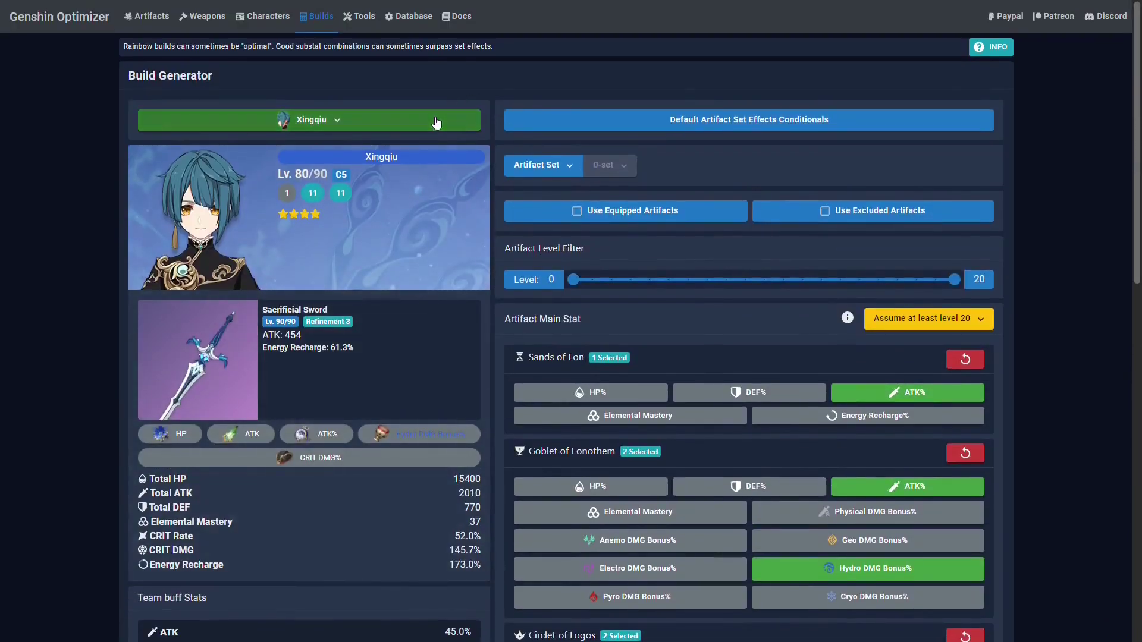
pyautogui.click(311, 119)
pyautogui.scroll(-3, 196, 535)
pyautogui.scroll(3, 195, 547)
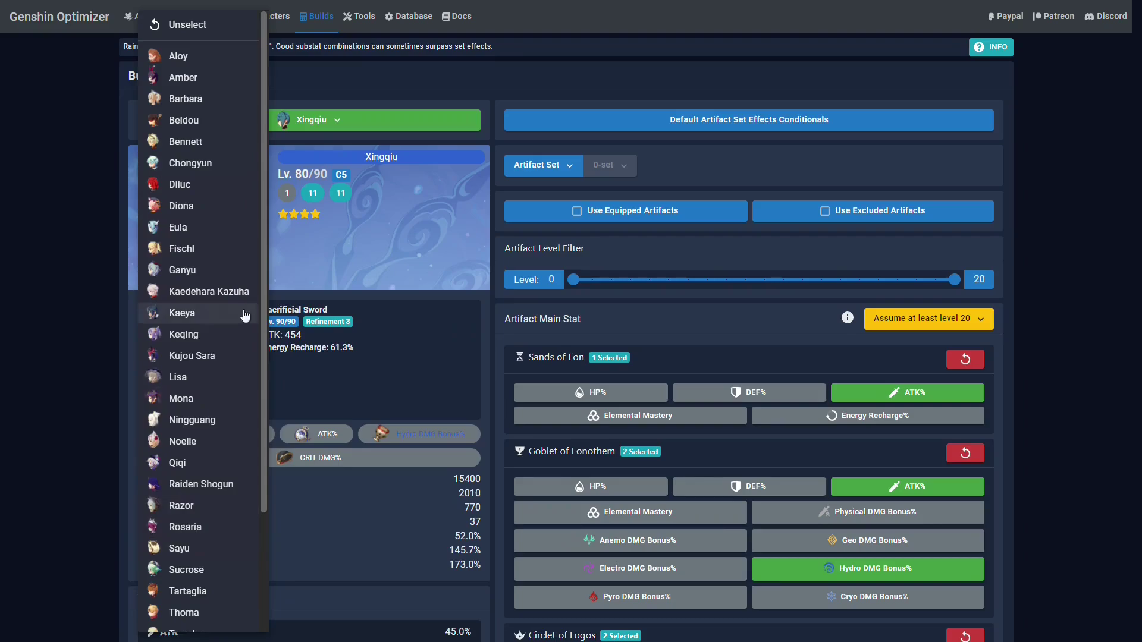
pyautogui.click(236, 269)
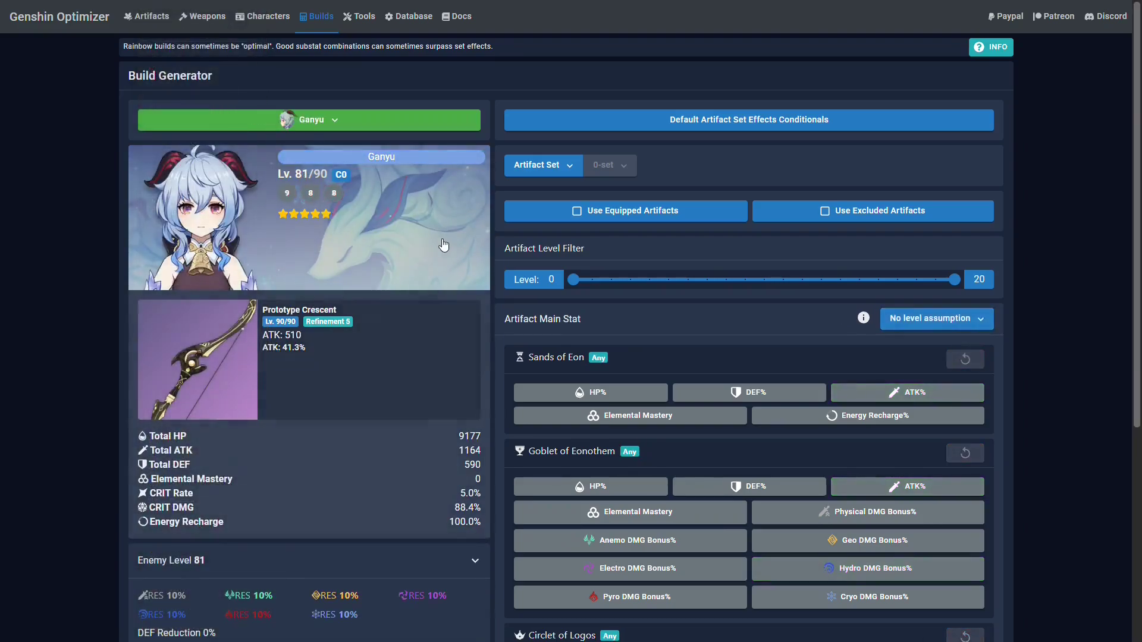
pyautogui.click(449, 238)
pyautogui.click(732, 124)
pyautogui.scroll(-2, 638, 430)
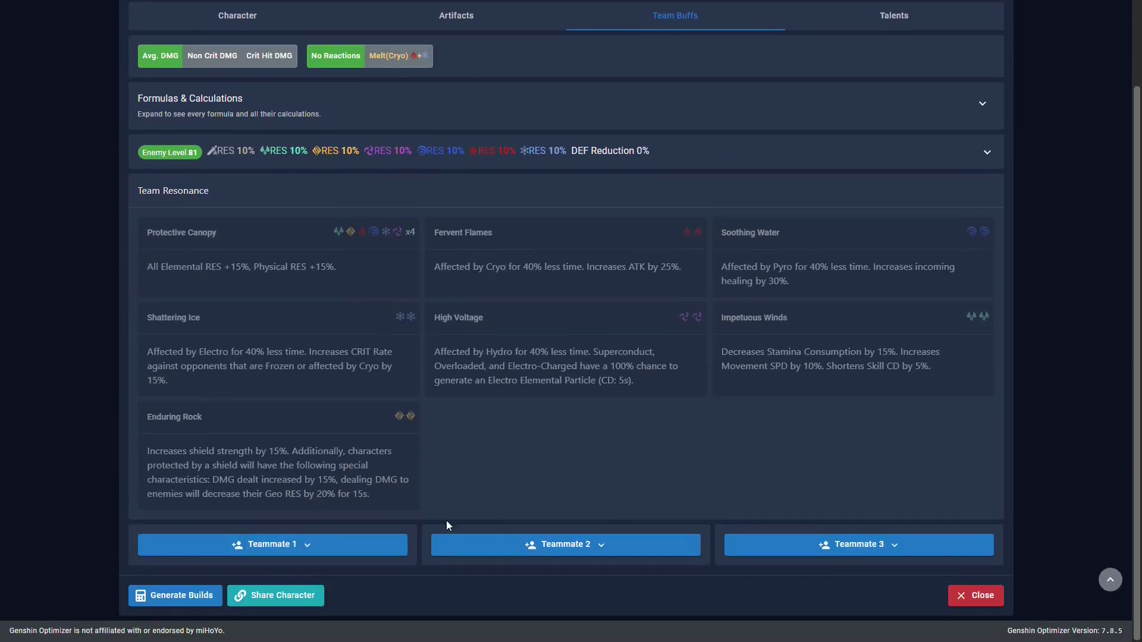
# - Set Mona and Diona as Ganyu's first two teammates
pyautogui.click(351, 542)
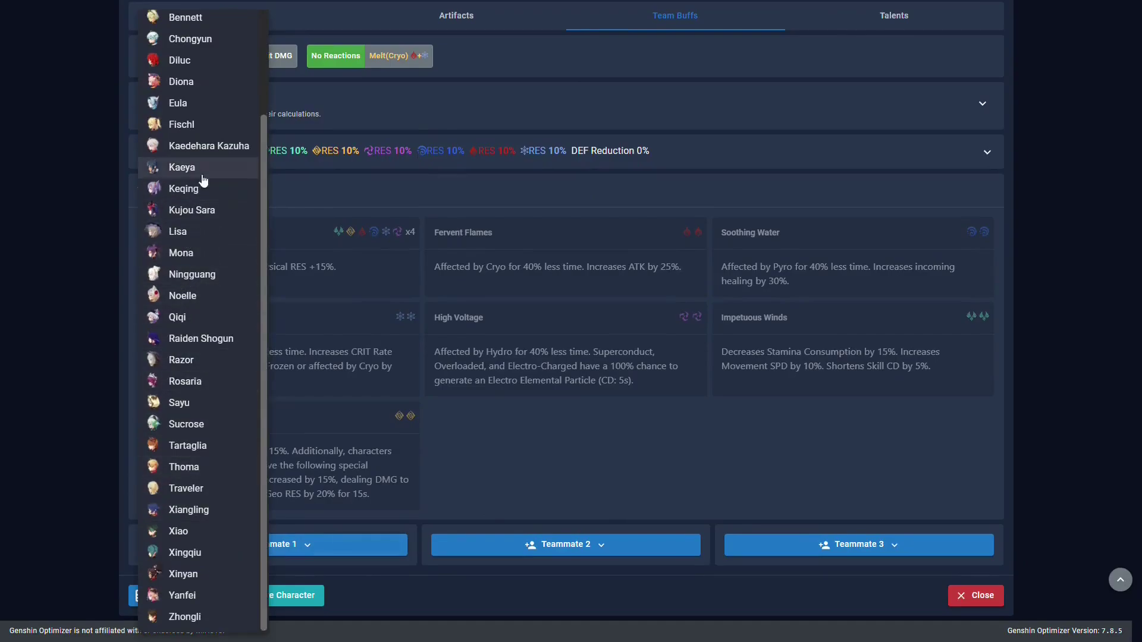
pyautogui.click(218, 256)
pyautogui.click(564, 550)
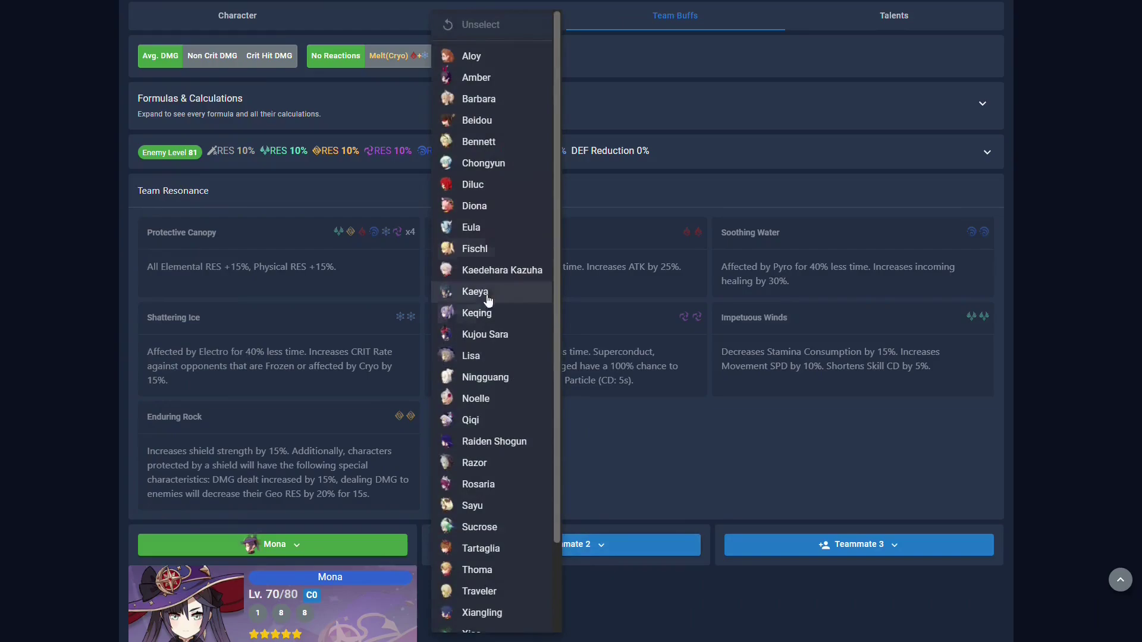
pyautogui.click(508, 206)
pyautogui.click(798, 581)
pyautogui.scroll(-2, 767, 604)
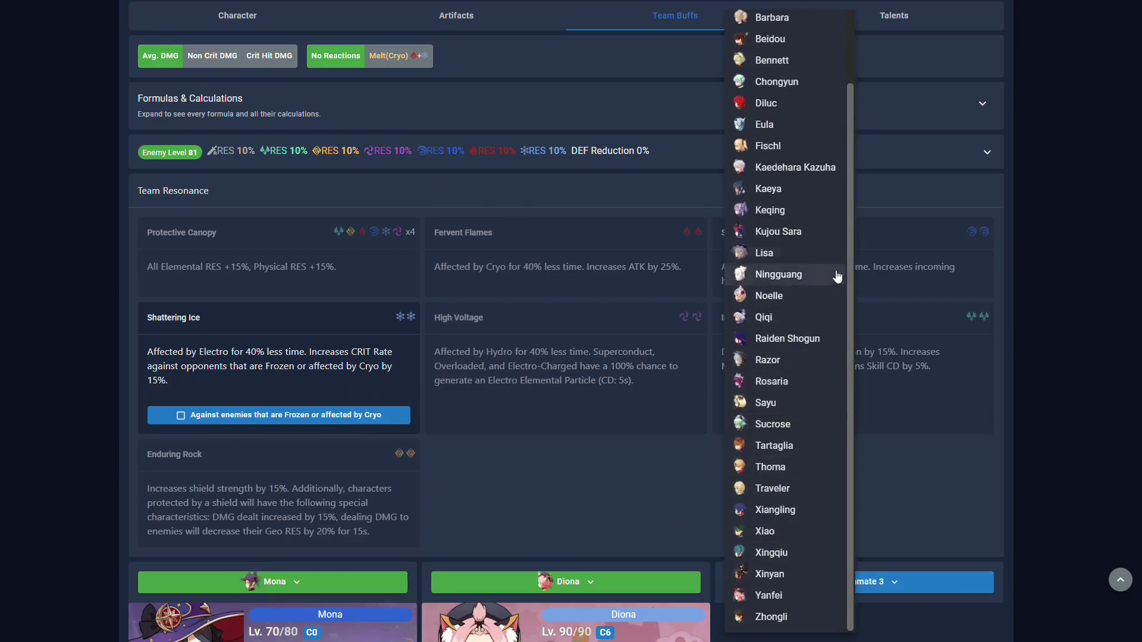
# - Add Kazuha as third teammate and enable Shattering Ice and Mona's Omen buffs
pyautogui.click(820, 167)
pyautogui.scroll(-5, 365, 501)
pyautogui.scroll(2, 333, 356)
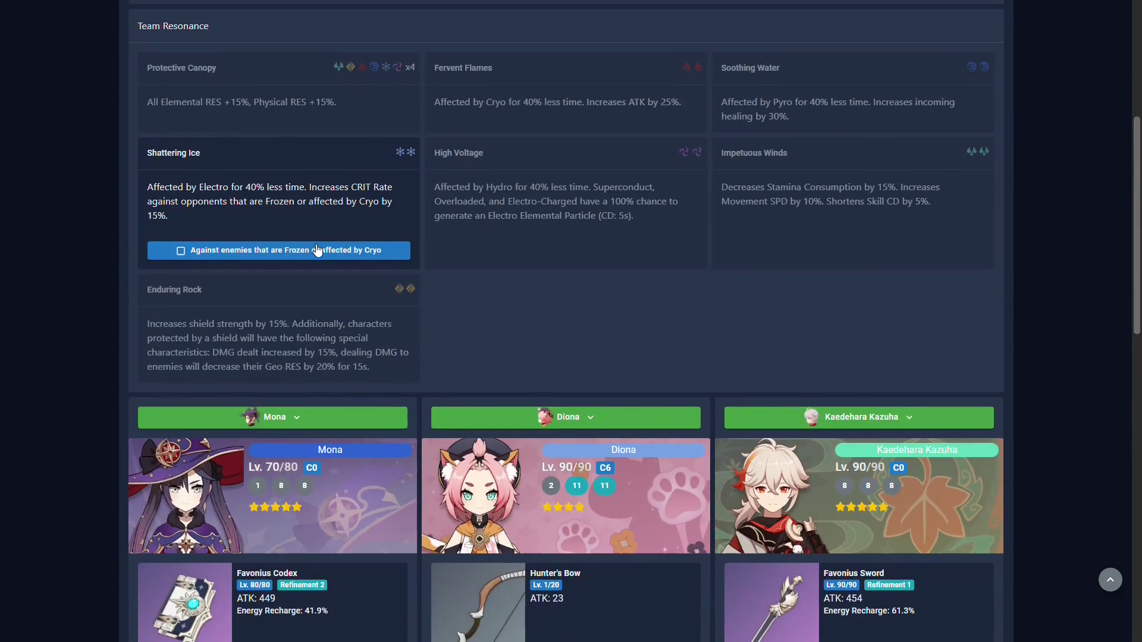
pyautogui.click(317, 250)
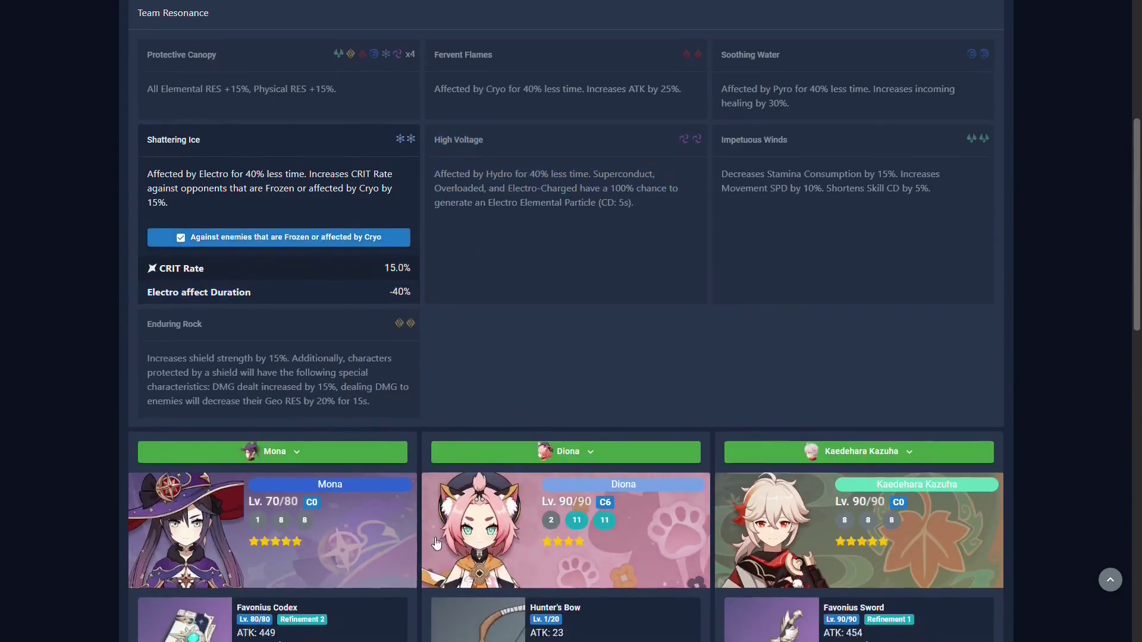
pyautogui.scroll(-10, 436, 535)
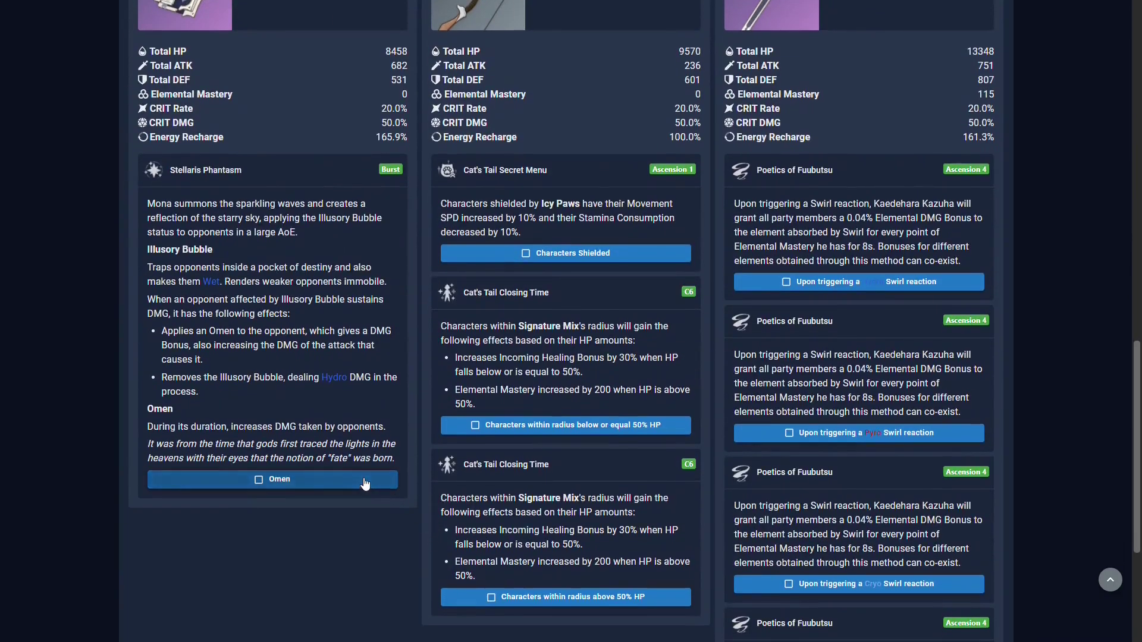
pyautogui.click(273, 480)
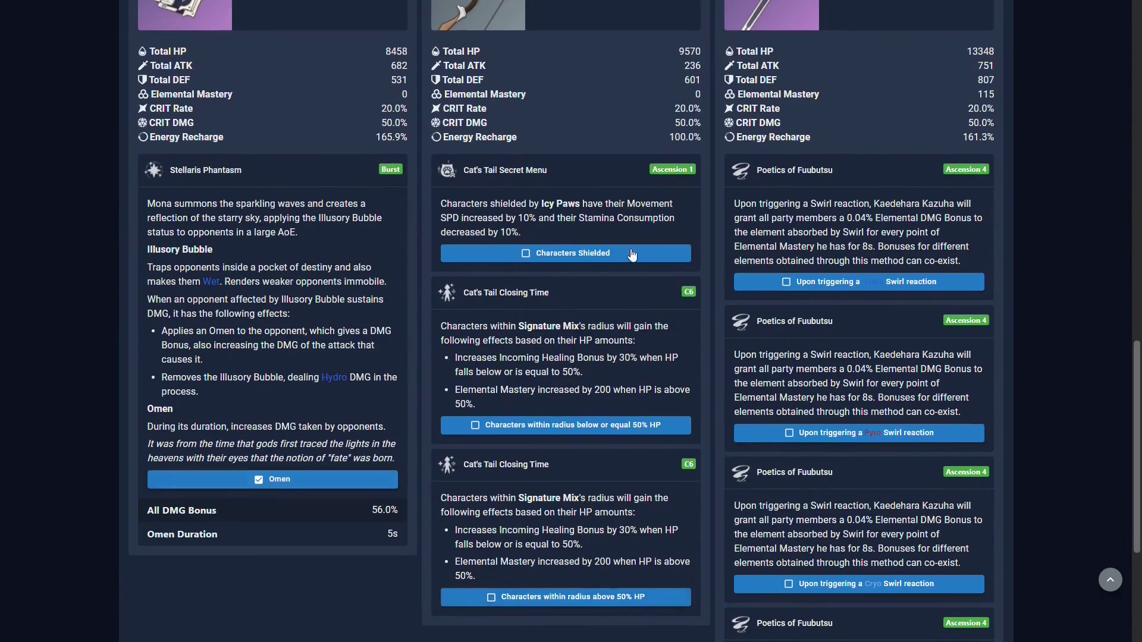
# - Enable Kazuha's Cryo Swirl damage bonus
pyautogui.scroll(5, 812, 489)
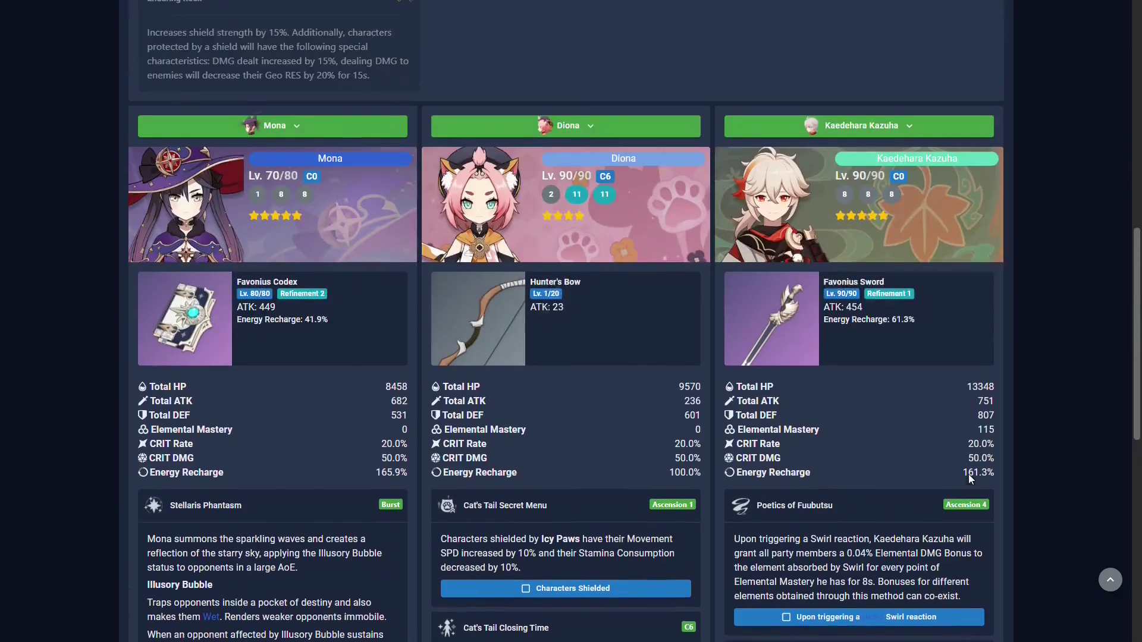
pyautogui.scroll(-8, 792, 533)
pyautogui.scroll(-3, 826, 561)
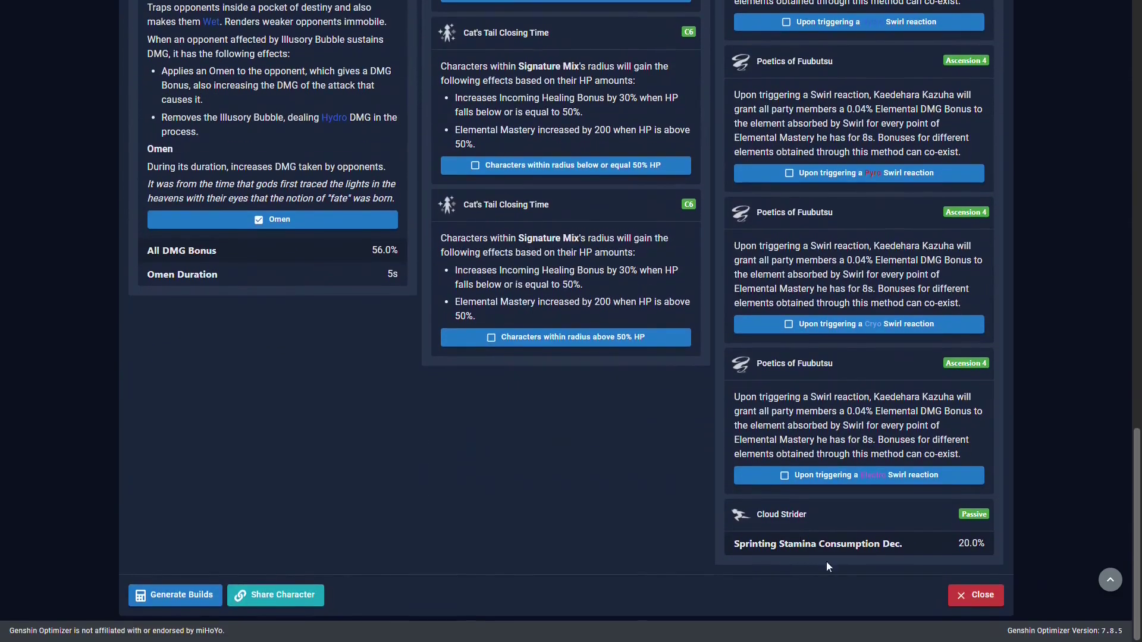
pyautogui.click(915, 326)
pyautogui.scroll(4, 803, 380)
pyautogui.scroll(5, 723, 525)
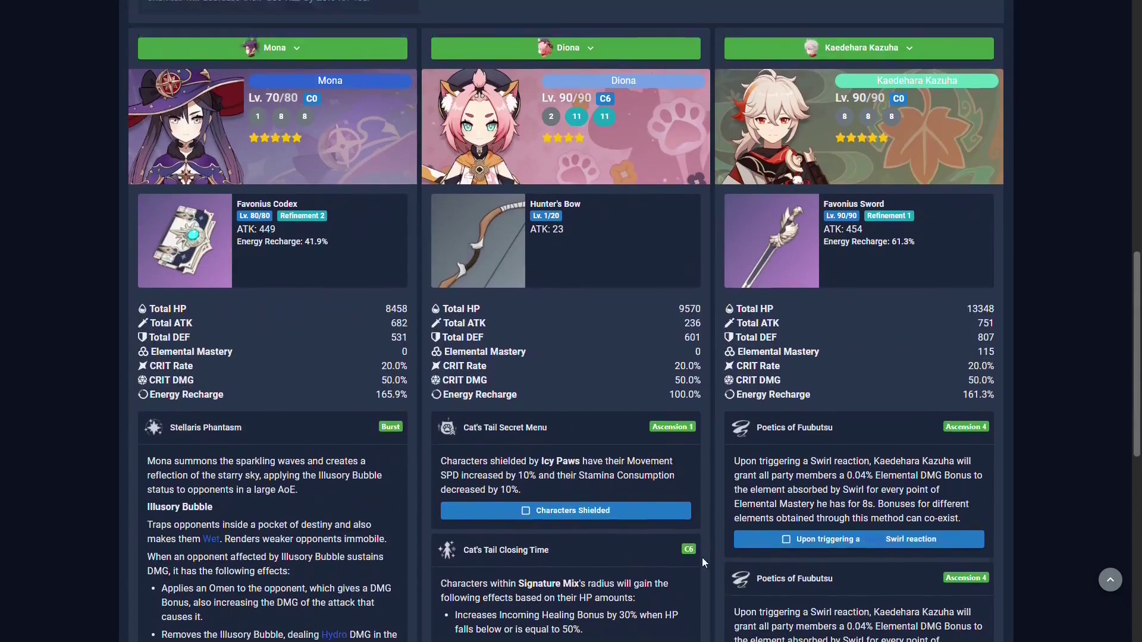
pyautogui.scroll(6, 702, 562)
pyautogui.scroll(4, 607, 473)
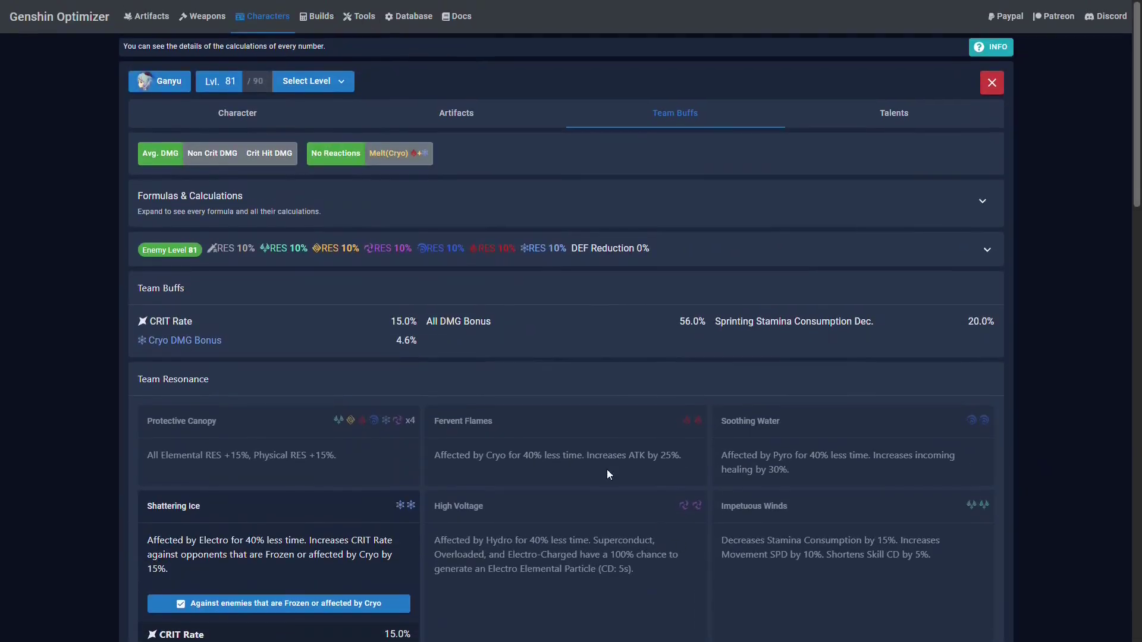
# - Enable the weak-point ATK bonus on Ganyu's Prototype Crescent
pyautogui.click(304, 121)
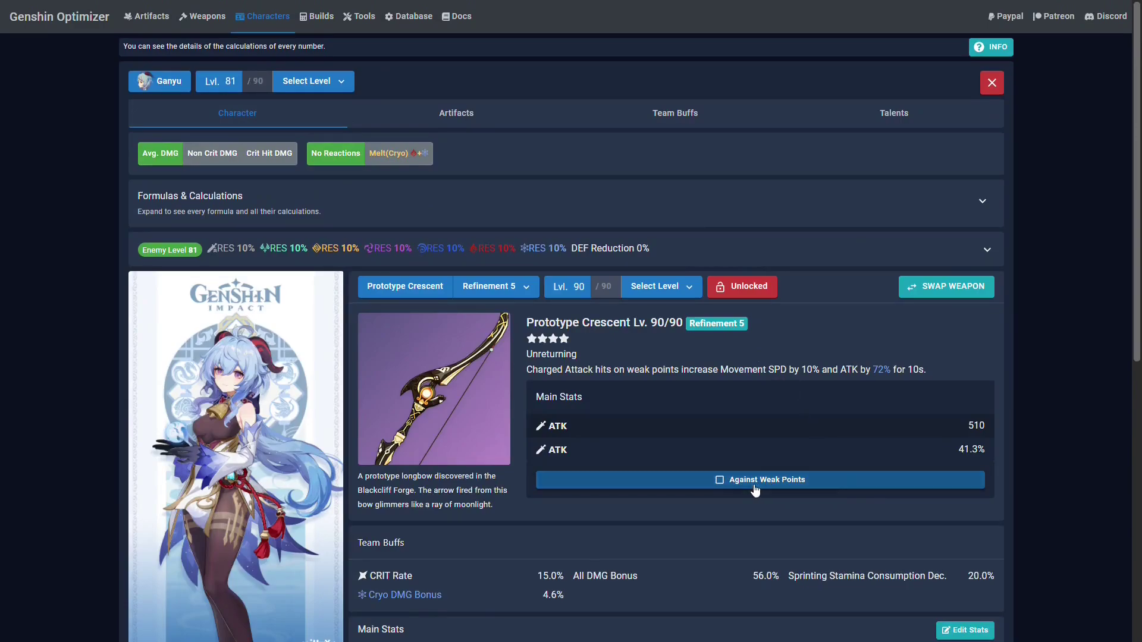
pyautogui.click(813, 485)
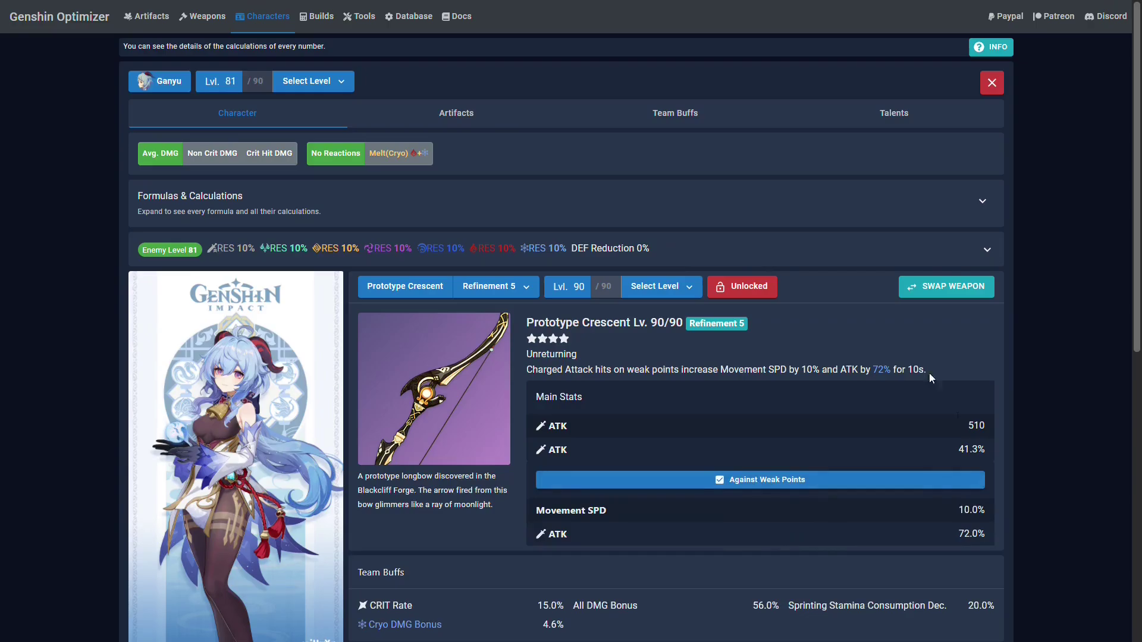
pyautogui.click(709, 111)
pyautogui.scroll(-7, 821, 441)
pyautogui.scroll(-10, 821, 441)
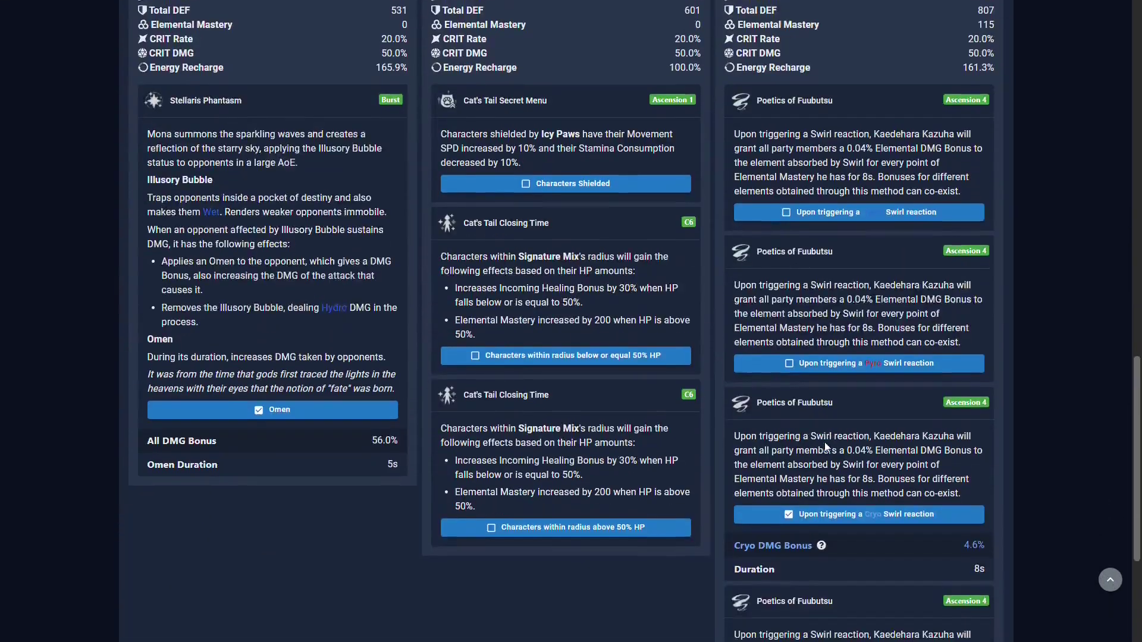
pyautogui.scroll(-4, 824, 442)
pyautogui.scroll(6, 824, 441)
pyautogui.scroll(5, 834, 477)
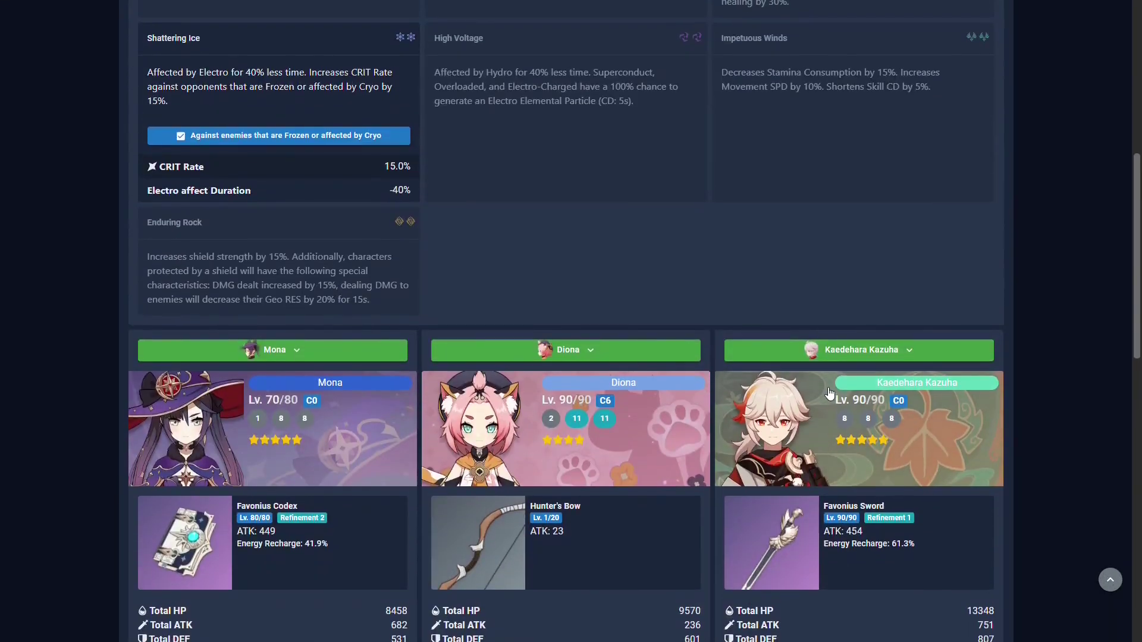
# - Open Kazuha's character view, then exit to his build generator
pyautogui.click(830, 394)
pyautogui.scroll(-10, 404, 470)
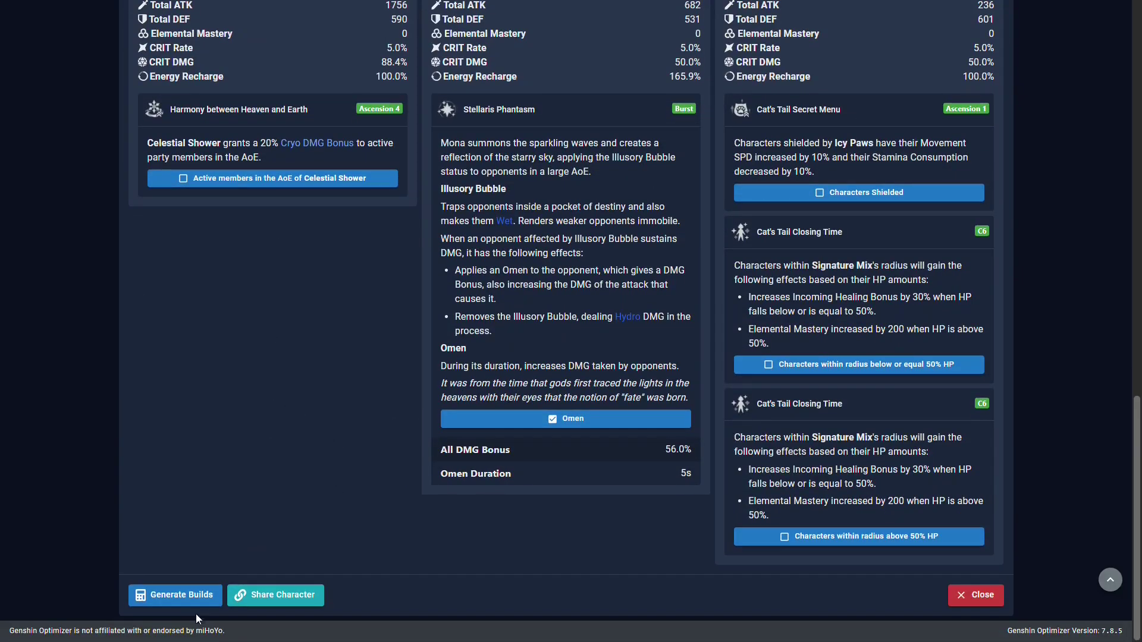
pyautogui.press('Escape')
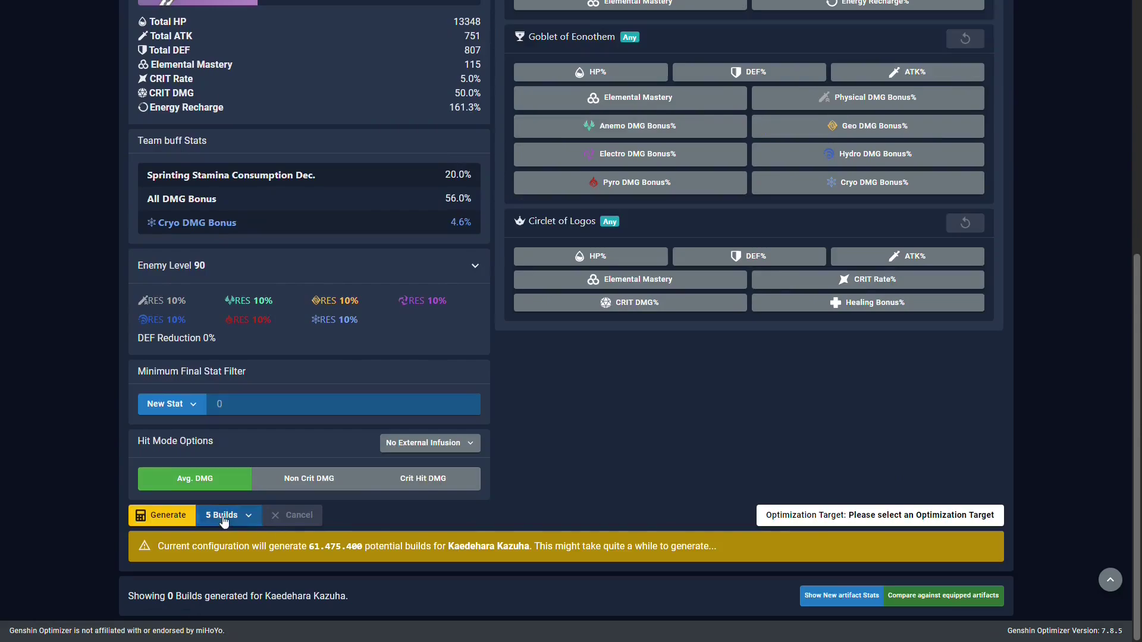
# - Keep a single build and target Elemental Mastery in Kazuha's generator
pyautogui.click(224, 521)
pyautogui.click(344, 488)
pyautogui.click(909, 519)
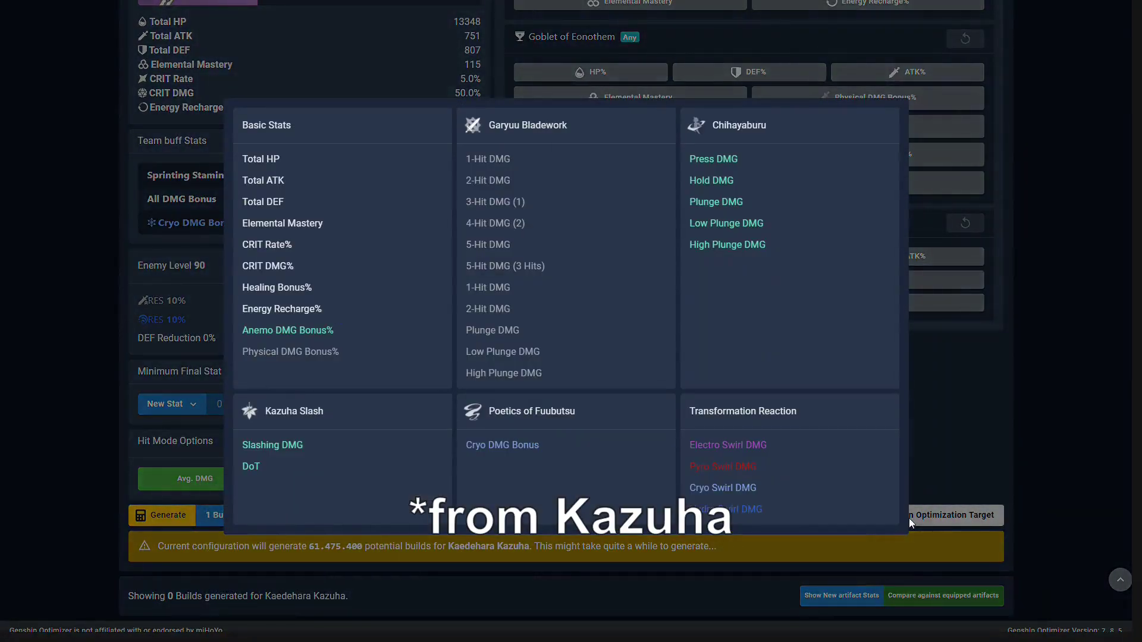
pyautogui.click(303, 229)
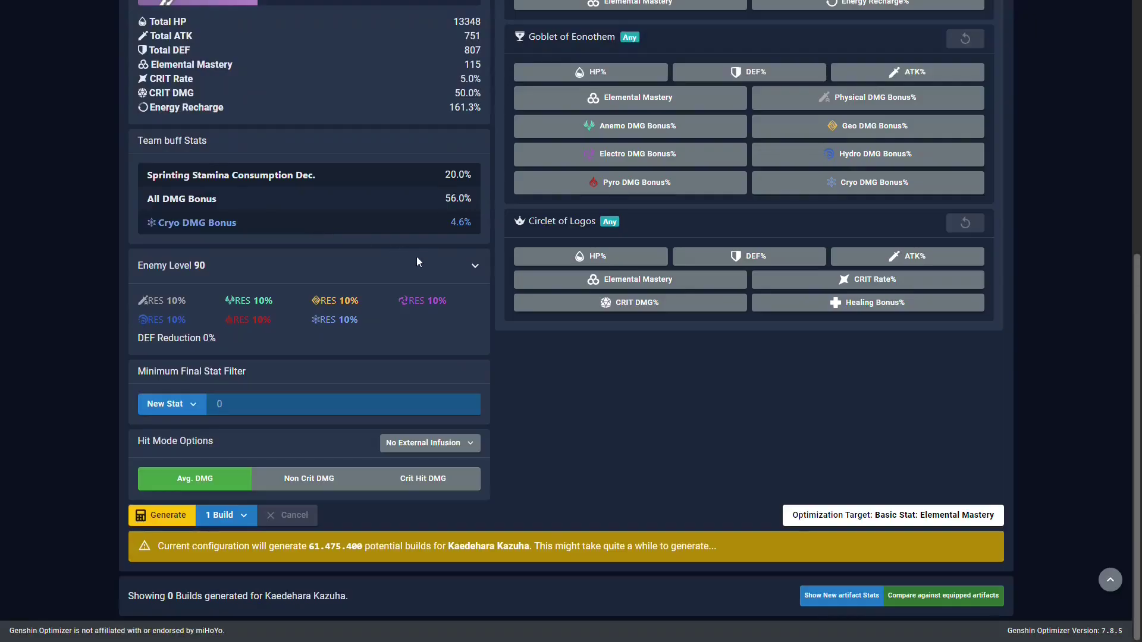
pyautogui.scroll(7, 416, 256)
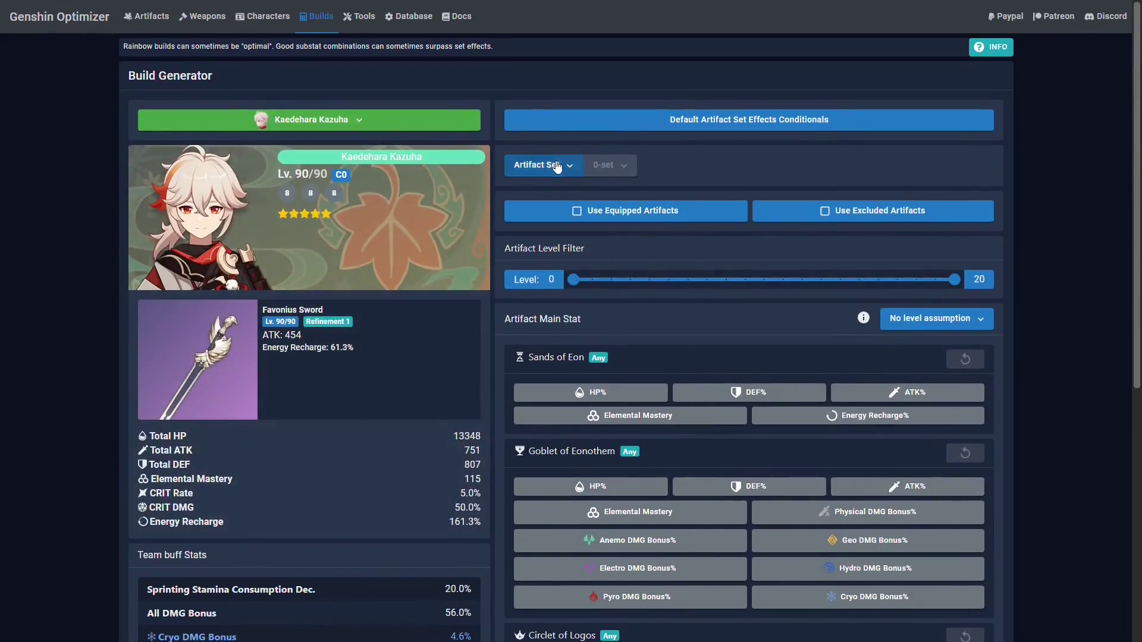
# - Require 4-piece Viridescent Venerer swirling Cryo and assume level-20 main stats
pyautogui.click(556, 167)
pyautogui.click(598, 512)
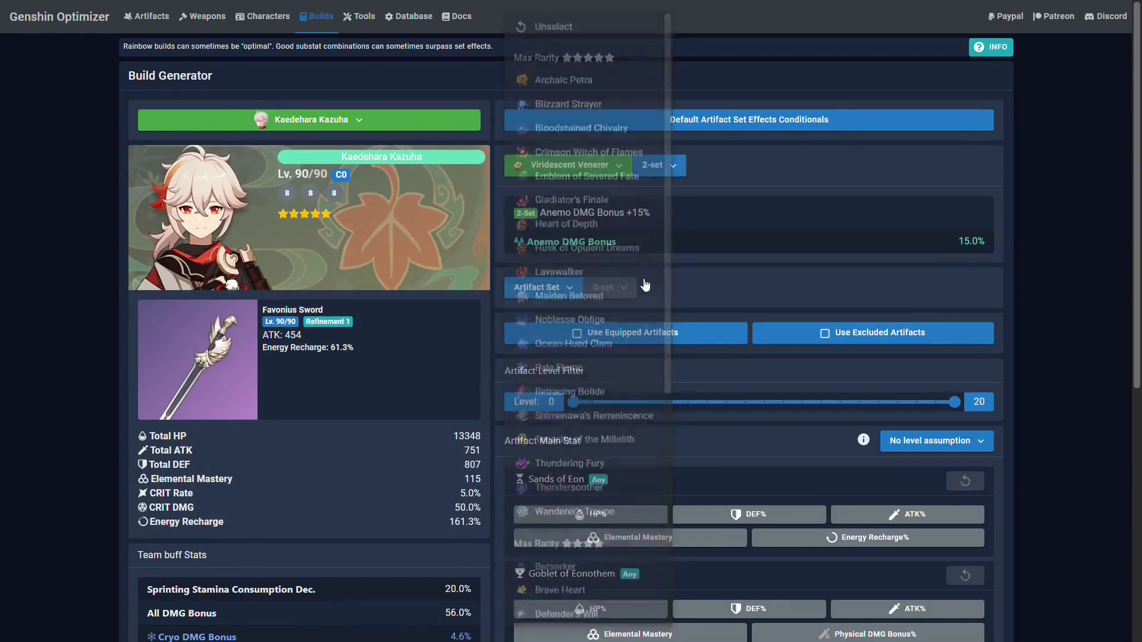
pyautogui.click(657, 165)
pyautogui.click(653, 208)
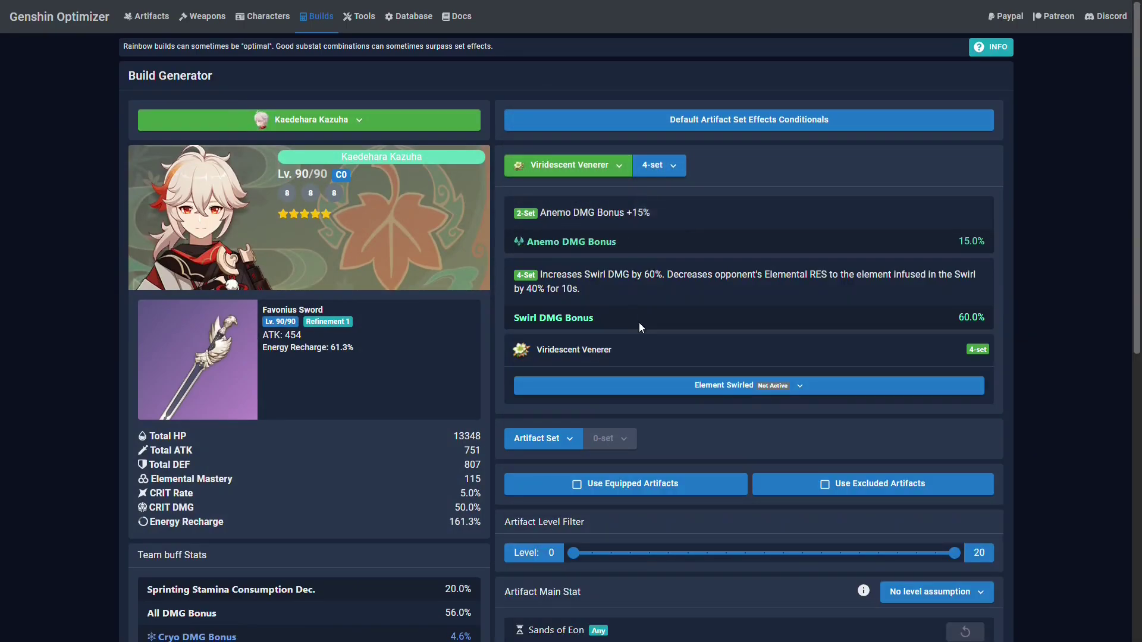
pyautogui.click(692, 391)
pyautogui.click(554, 485)
pyautogui.scroll(-8, 553, 484)
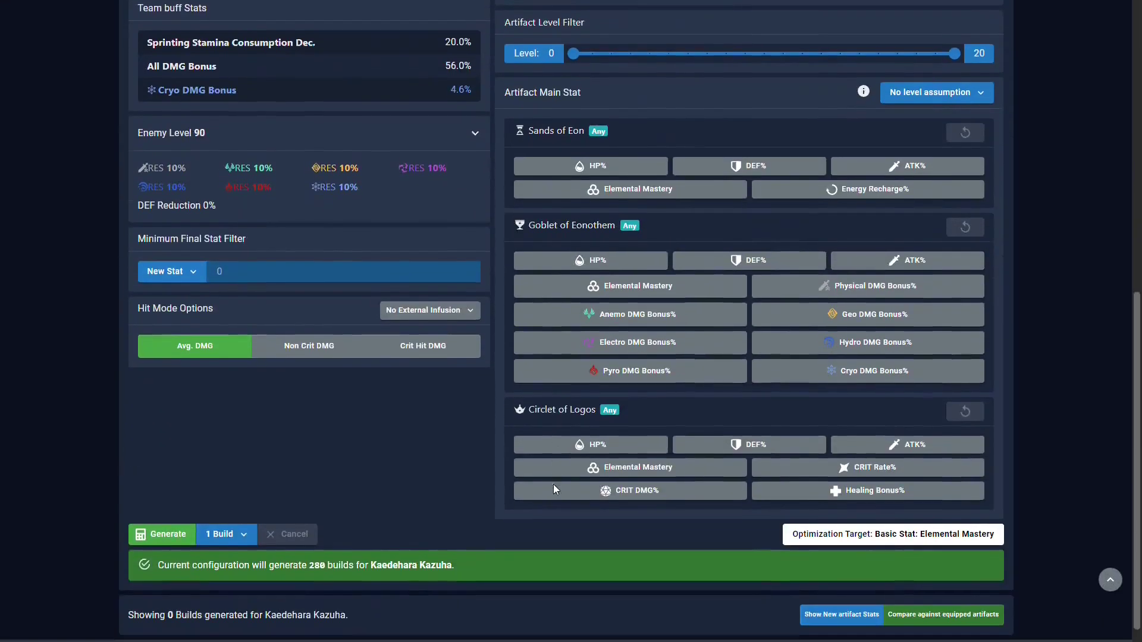
pyautogui.click(934, 74)
pyautogui.click(938, 207)
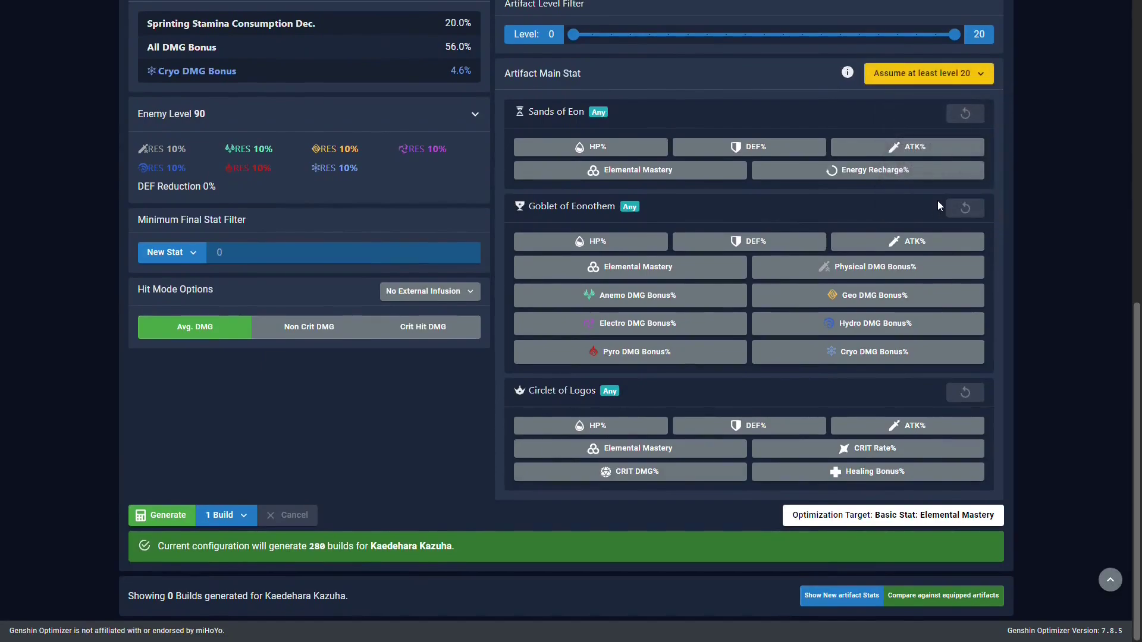
# - Generate Kazuha's build and equip its artifacts on him
pyautogui.click(166, 515)
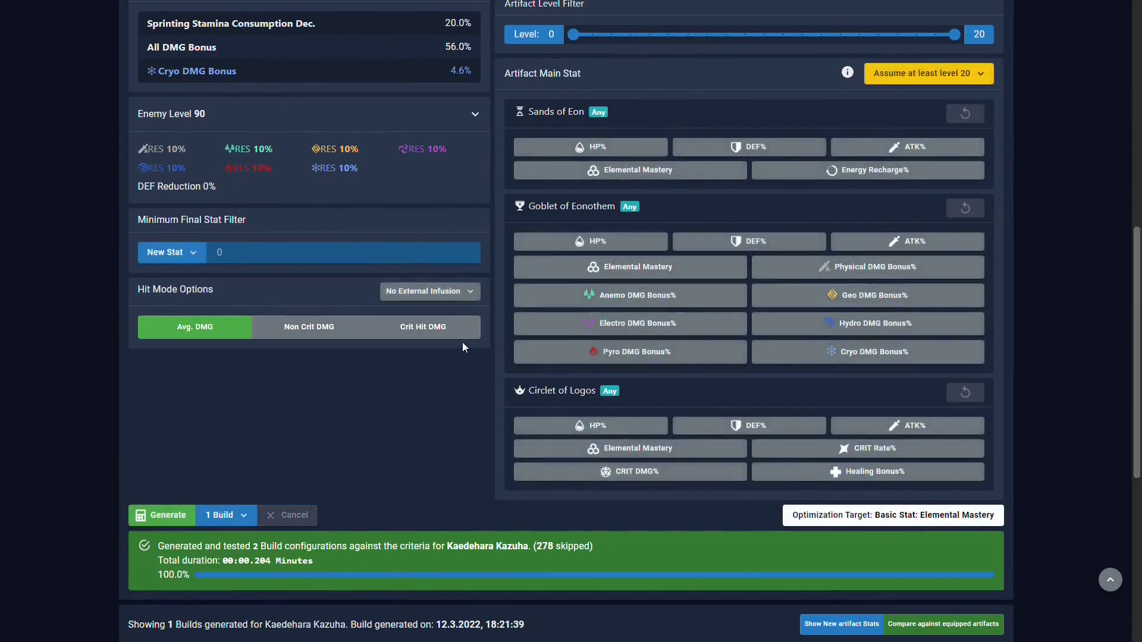
pyautogui.scroll(-6, 506, 357)
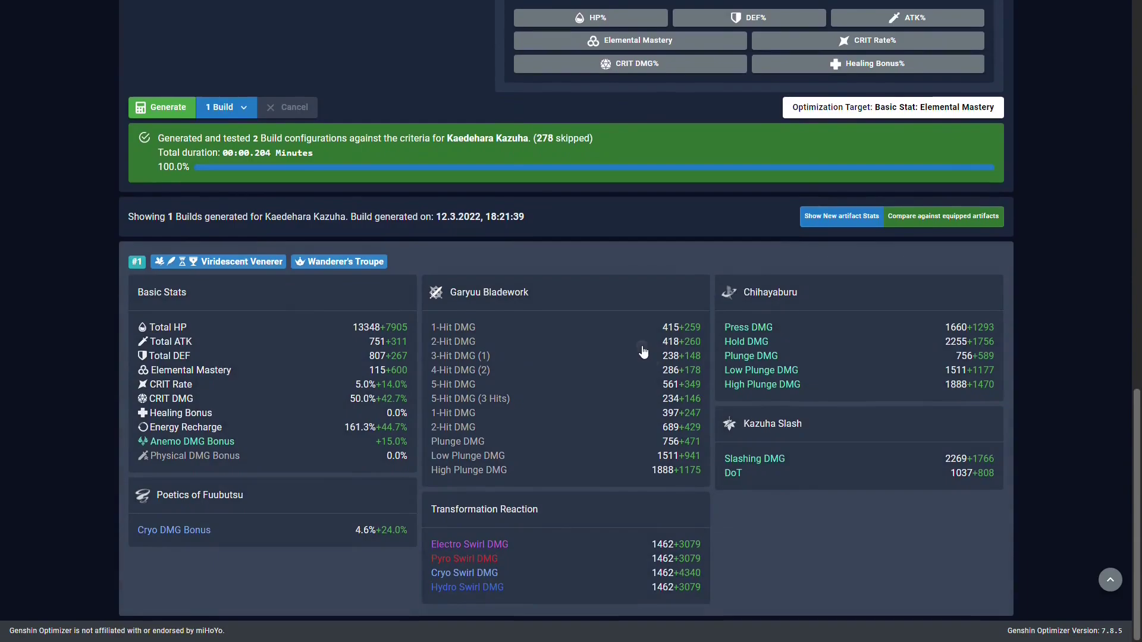
pyautogui.click(643, 352)
pyautogui.scroll(-5, 791, 454)
pyautogui.scroll(-2, 791, 454)
pyautogui.click(181, 112)
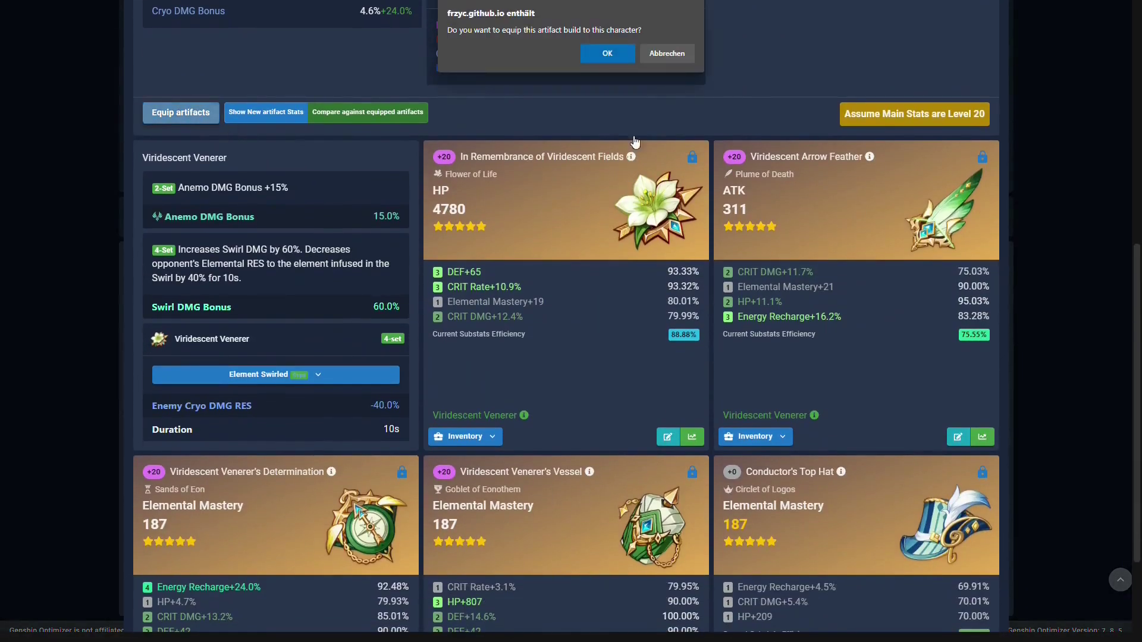
pyautogui.press('Return')
pyautogui.click(1040, 242)
pyautogui.scroll(5, 357, 407)
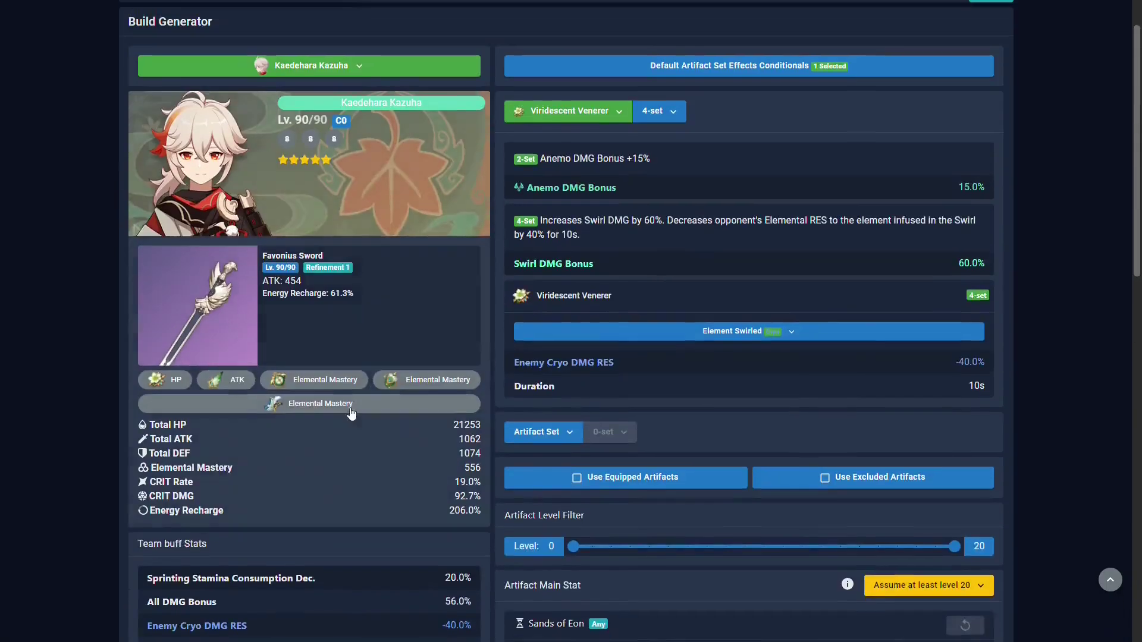
# - Switch to Ganyu and view her talent damage numbers
pyautogui.scroll(1, 352, 413)
pyautogui.click(348, 119)
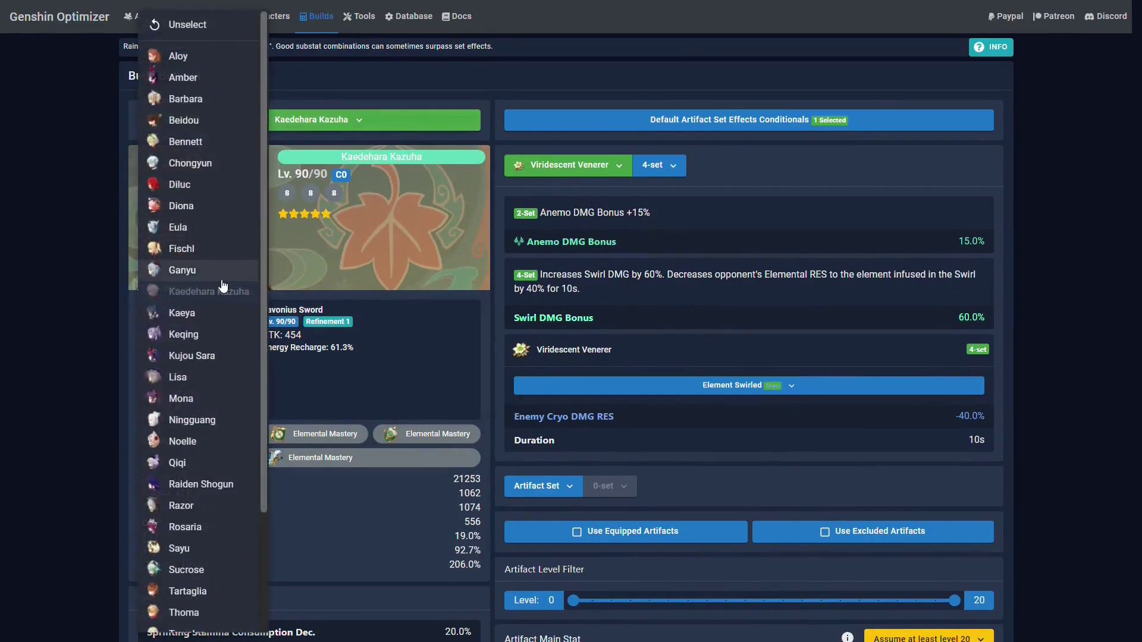
pyautogui.click(182, 269)
pyautogui.click(357, 238)
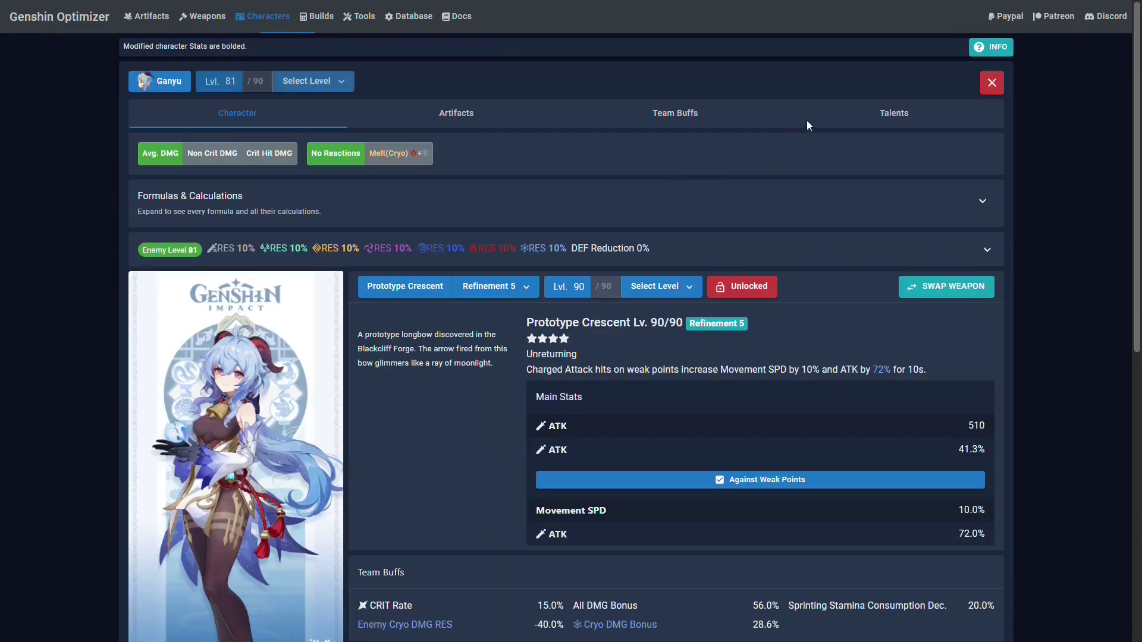
pyautogui.click(895, 109)
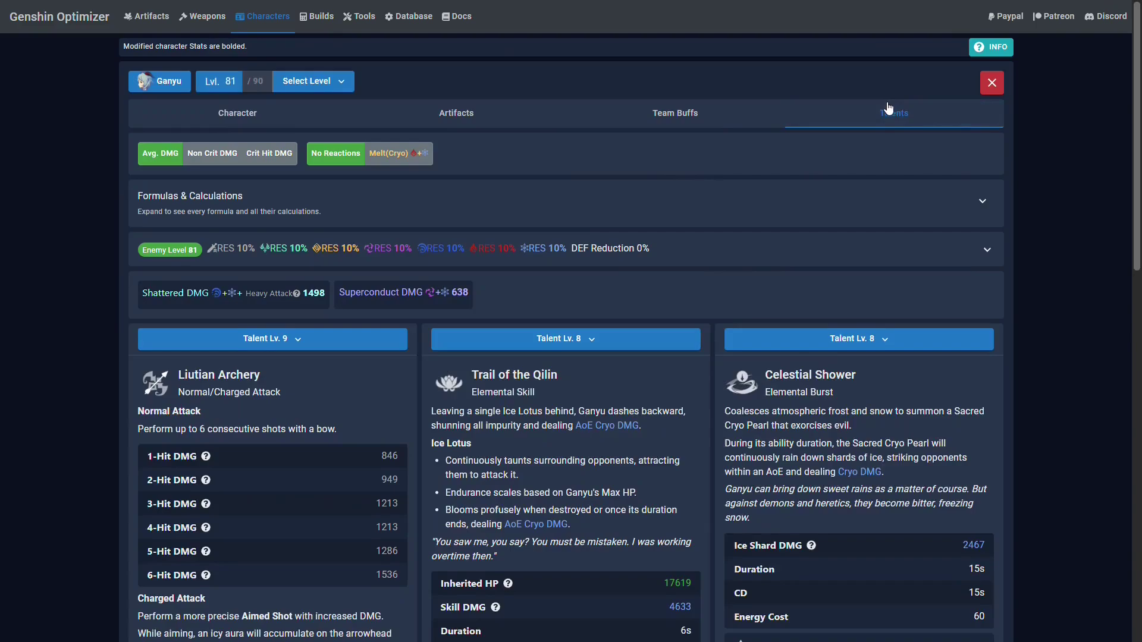
# - Enable Ganyu's 'After firing a Frostflake Arrow' conditional bonus
pyautogui.scroll(-6, 773, 291)
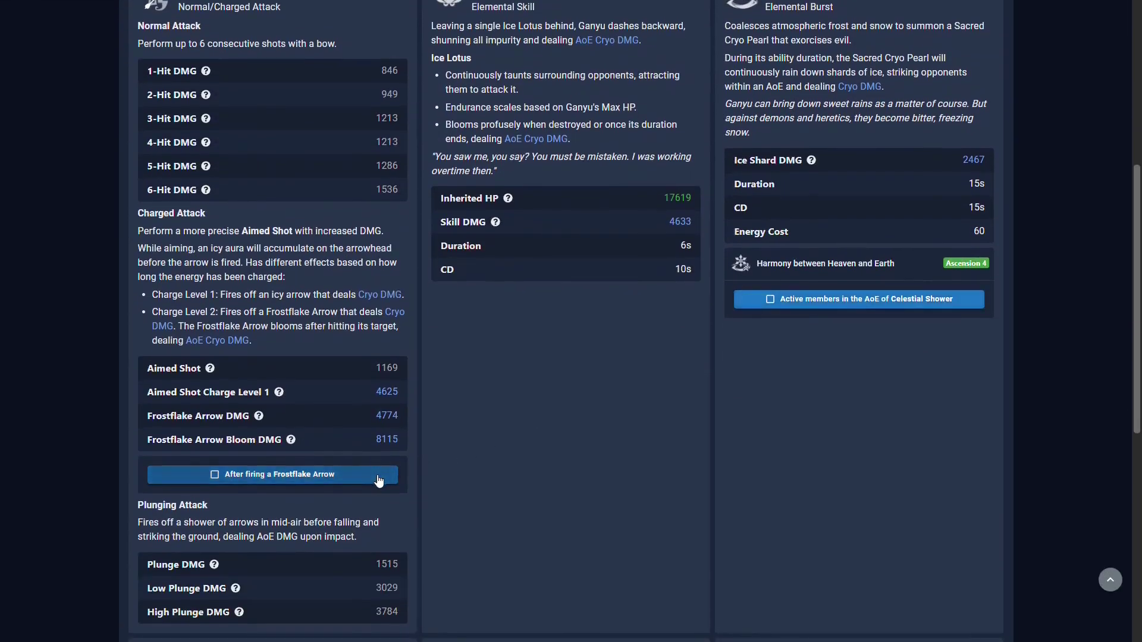
pyautogui.click(381, 474)
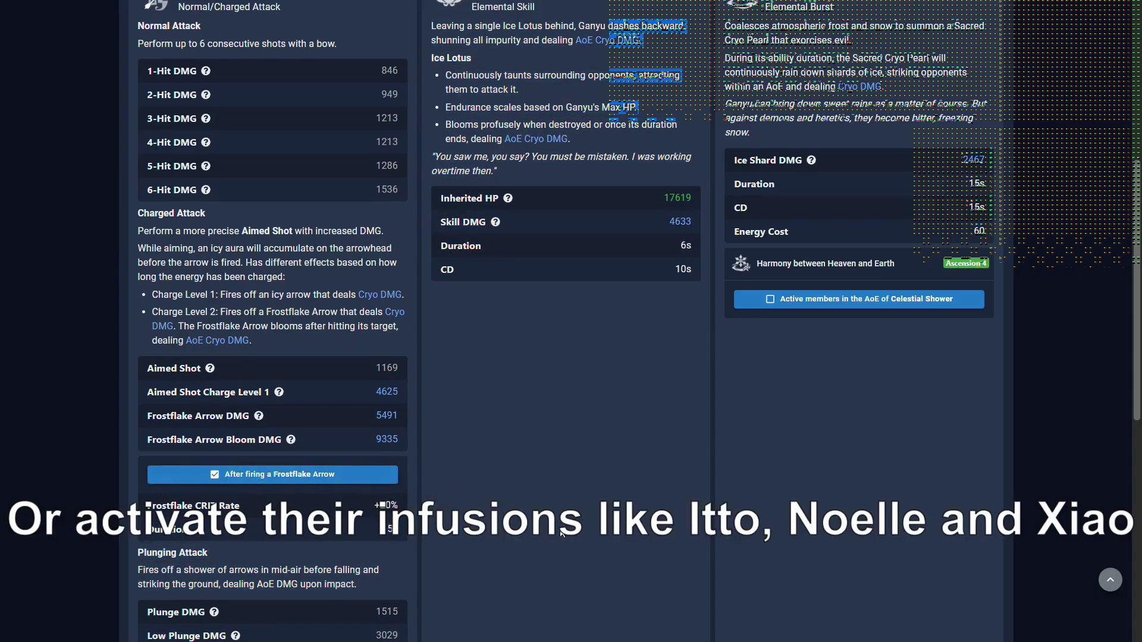
pyautogui.scroll(3, 381, 503)
pyautogui.scroll(-3, 782, 509)
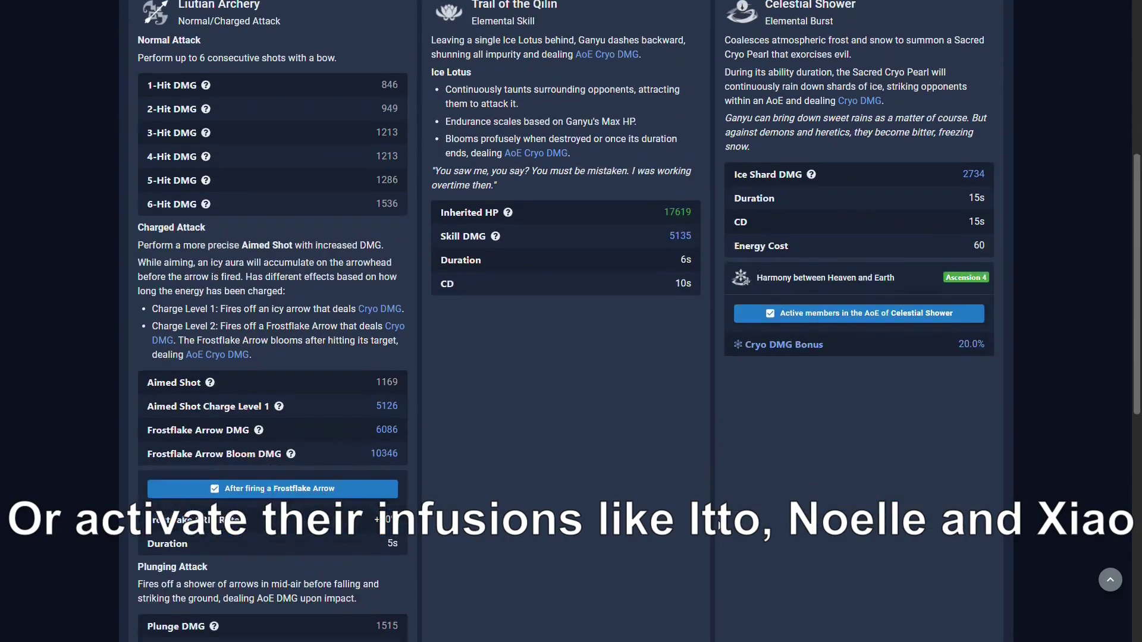
pyautogui.scroll(-4, 782, 509)
pyautogui.scroll(-5, 743, 523)
# - Set Ganyu's generator to 1 build targeting Aimed Shot Charge Level 1
pyautogui.click(152, 597)
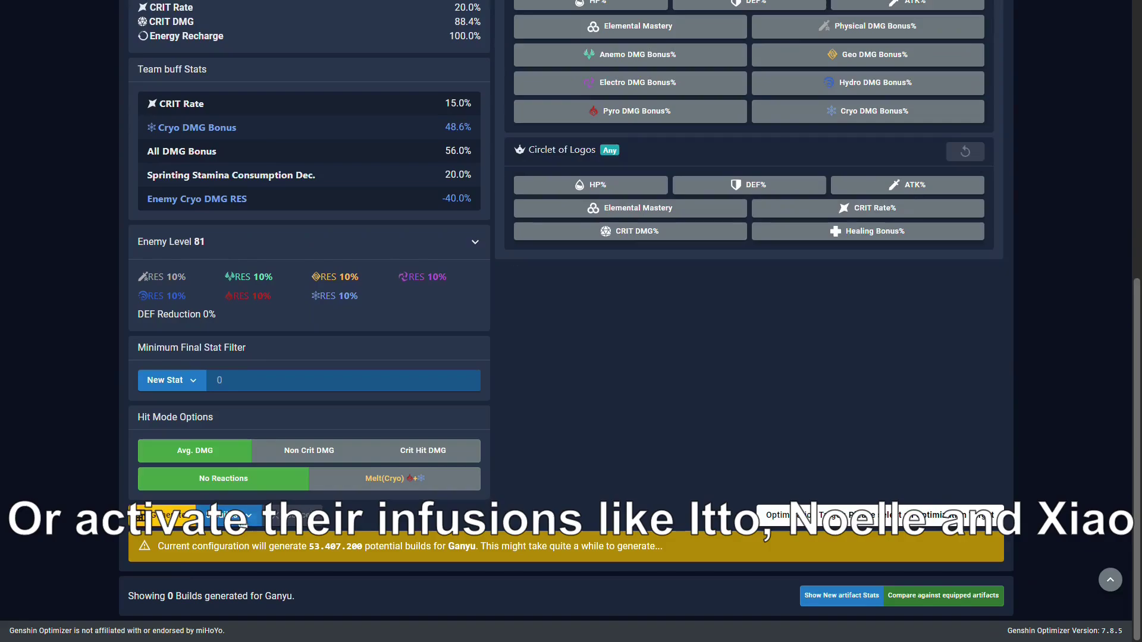
pyautogui.click(228, 515)
pyautogui.click(373, 495)
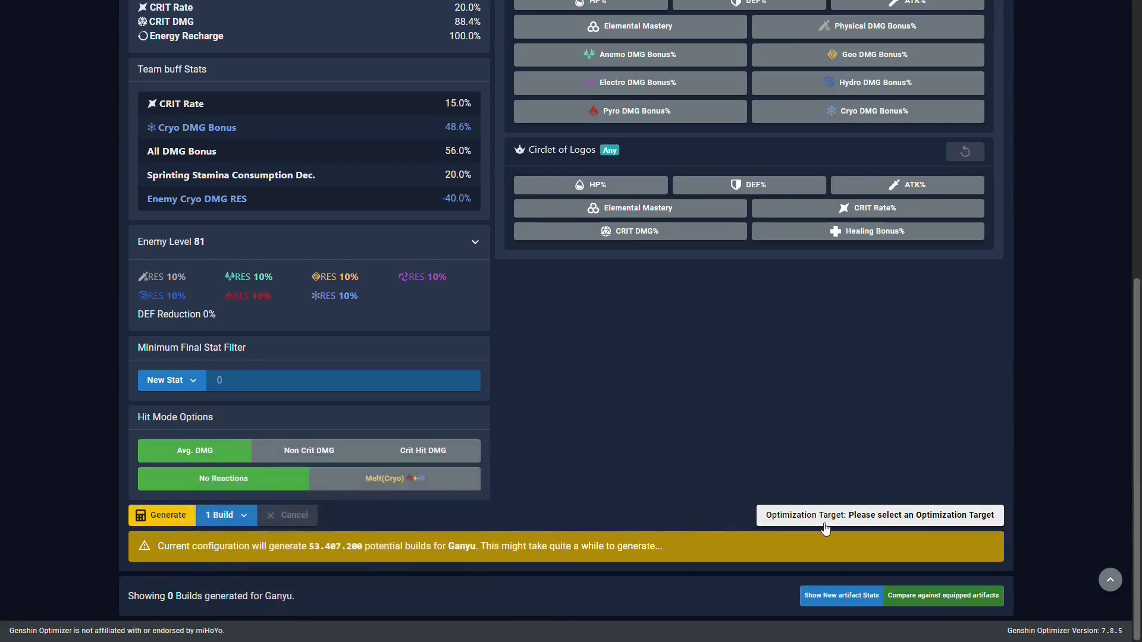
pyautogui.click(861, 516)
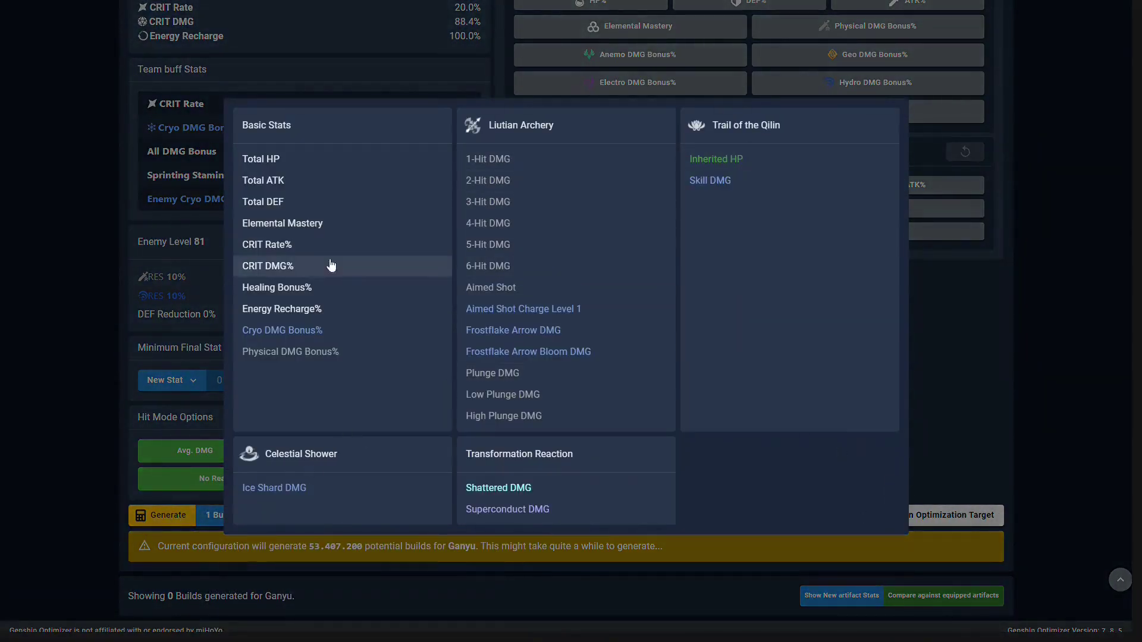
pyautogui.click(516, 309)
pyautogui.scroll(5, 516, 416)
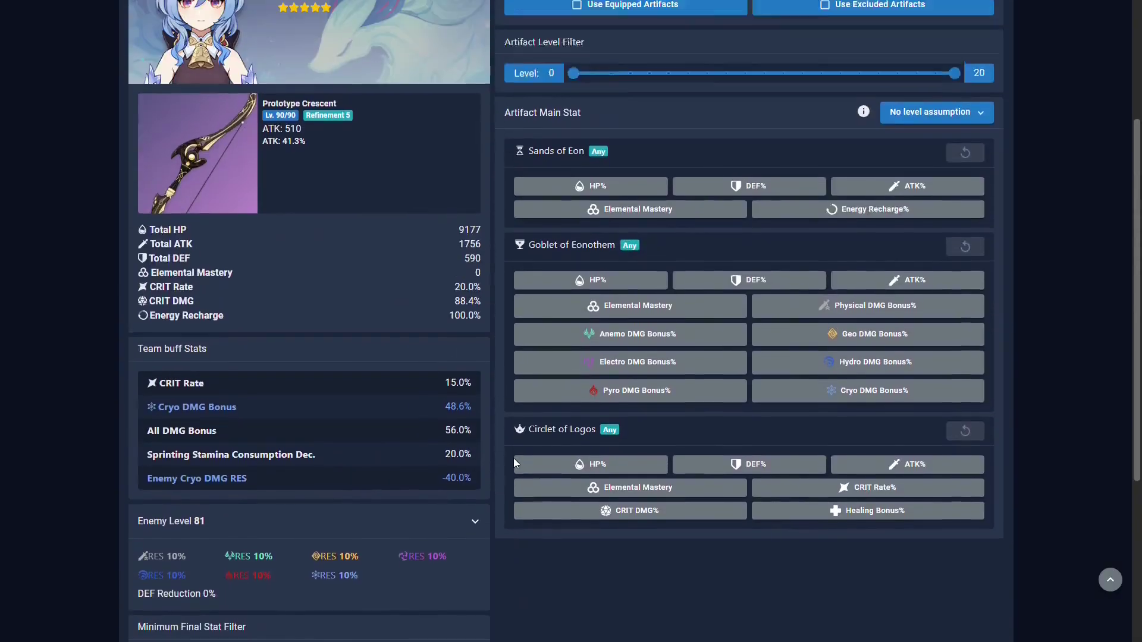
pyautogui.scroll(3, 513, 458)
# - Assume level-20 main stats with ATK% Sands, ATK%/Cryo DMG Goblets and ATK% Circlets
pyautogui.click(981, 315)
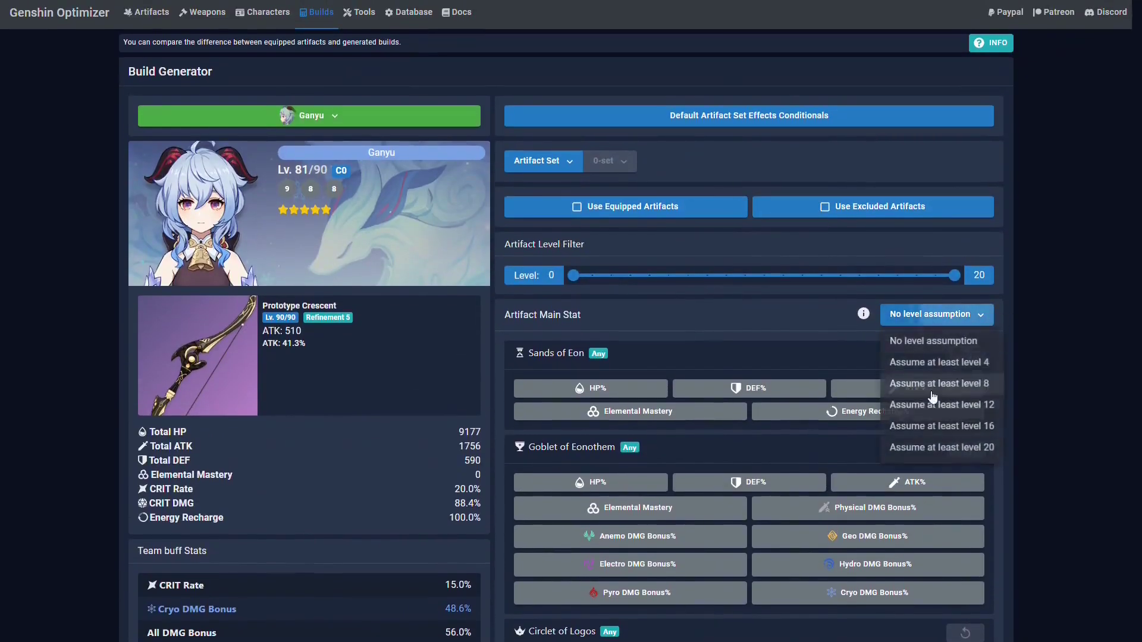
pyautogui.click(928, 446)
pyautogui.scroll(-3, 928, 446)
pyautogui.click(928, 200)
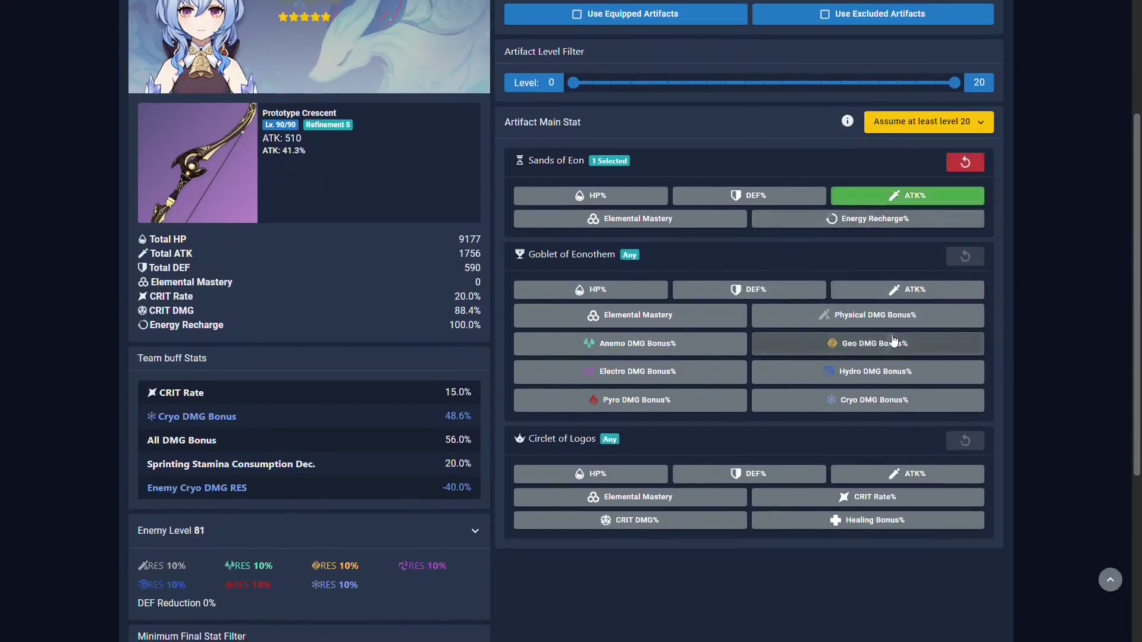
pyautogui.click(907, 290)
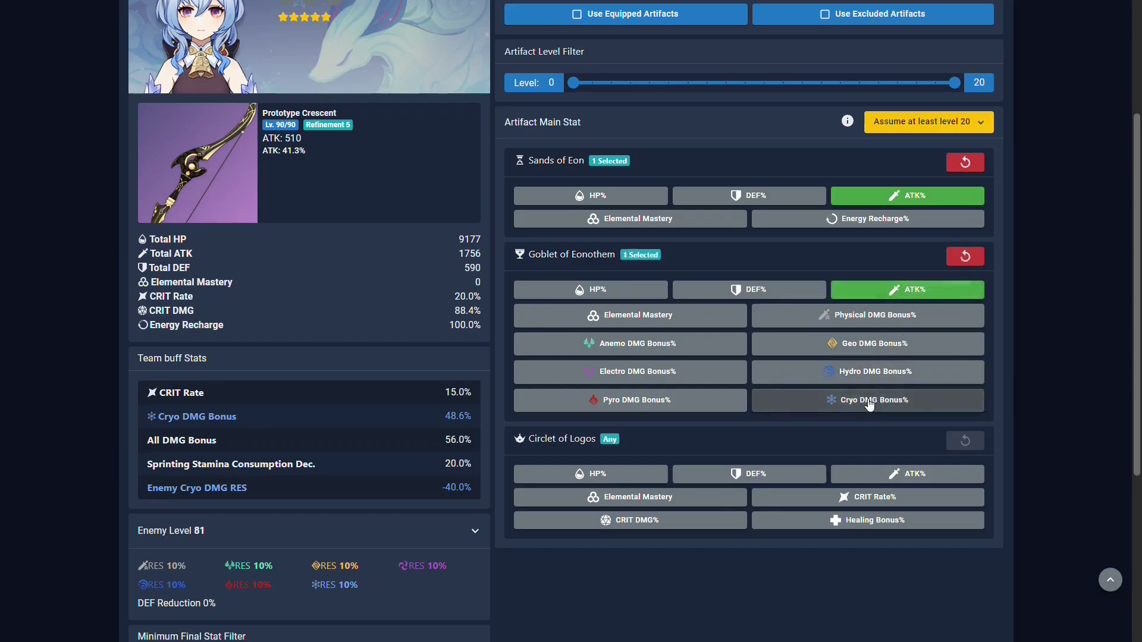
pyautogui.click(867, 400)
pyautogui.click(907, 474)
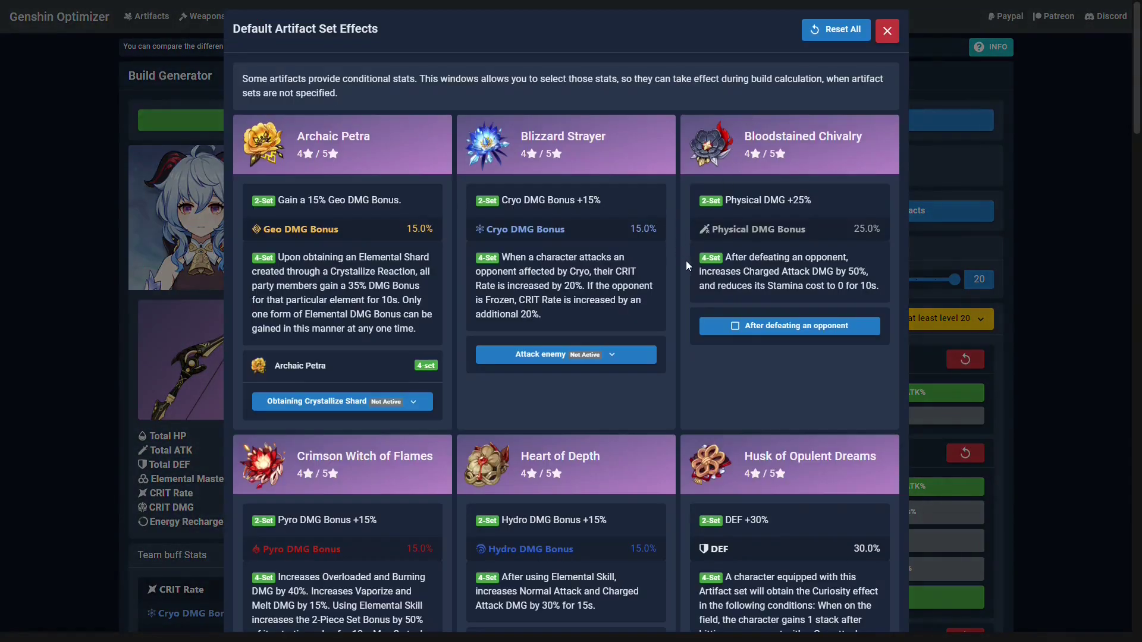
# - Set Blizzard Strayer's attacked-enemy state to Frozen
pyautogui.scroll(-5, 687, 265)
pyautogui.scroll(5, 669, 345)
pyautogui.click(631, 354)
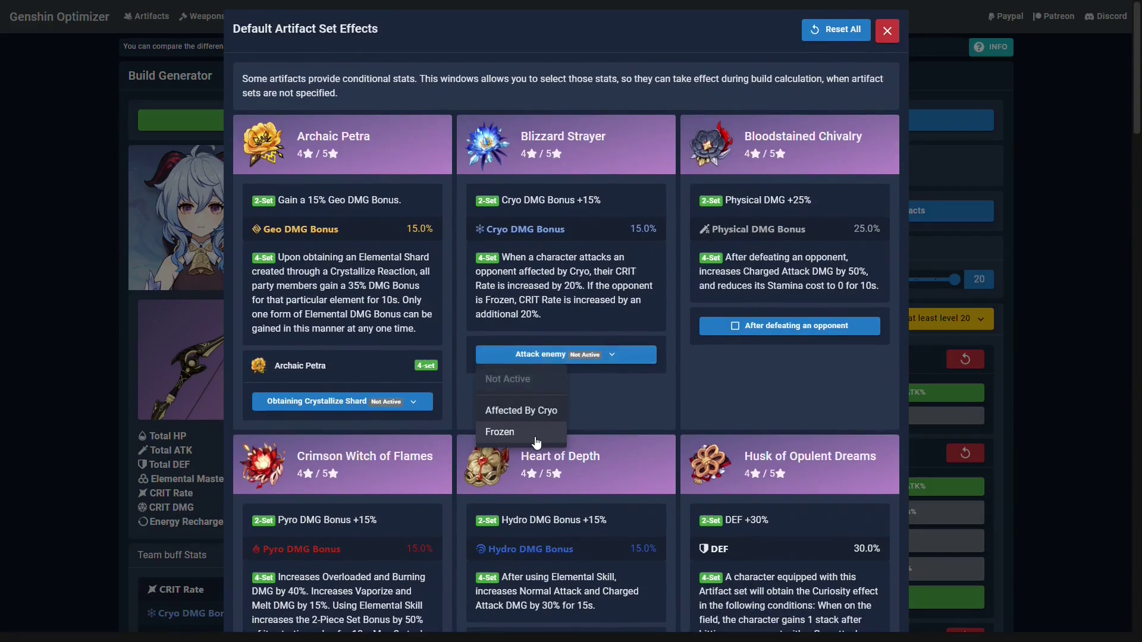
pyautogui.scroll(-5, 682, 419)
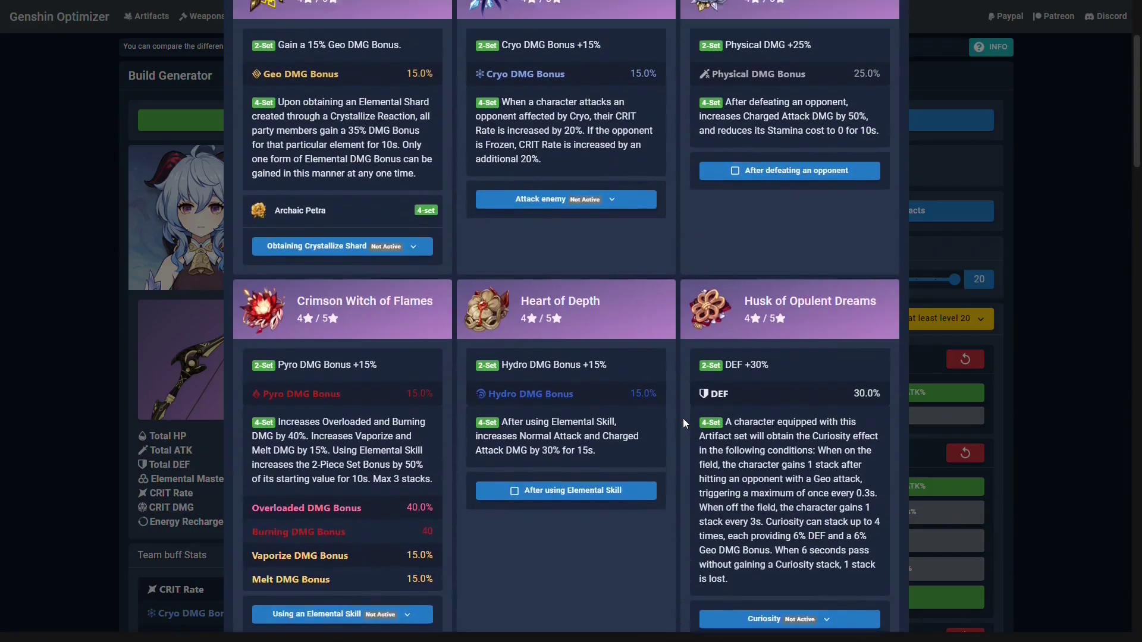
pyautogui.scroll(5, 500, 411)
pyautogui.scroll(-5, 316, 402)
# - Inspect the Crimson Witch stack options, leaving them unchanged
pyautogui.click(317, 396)
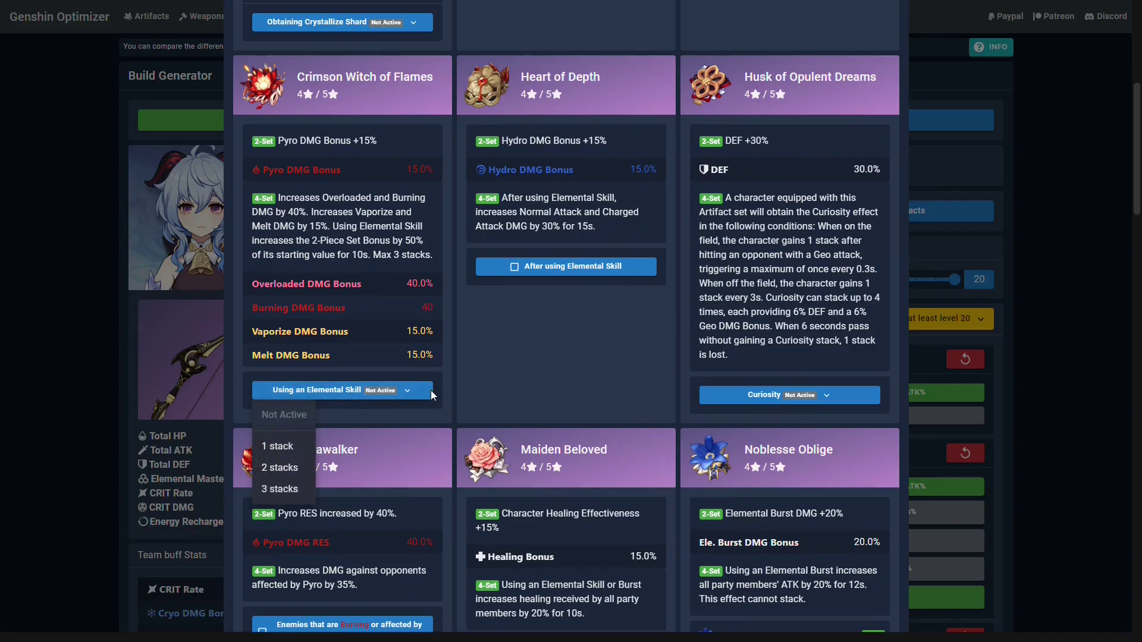
pyautogui.click(494, 379)
pyautogui.scroll(2, 669, 395)
pyautogui.scroll(-2, 673, 392)
pyautogui.scroll(-5, 680, 391)
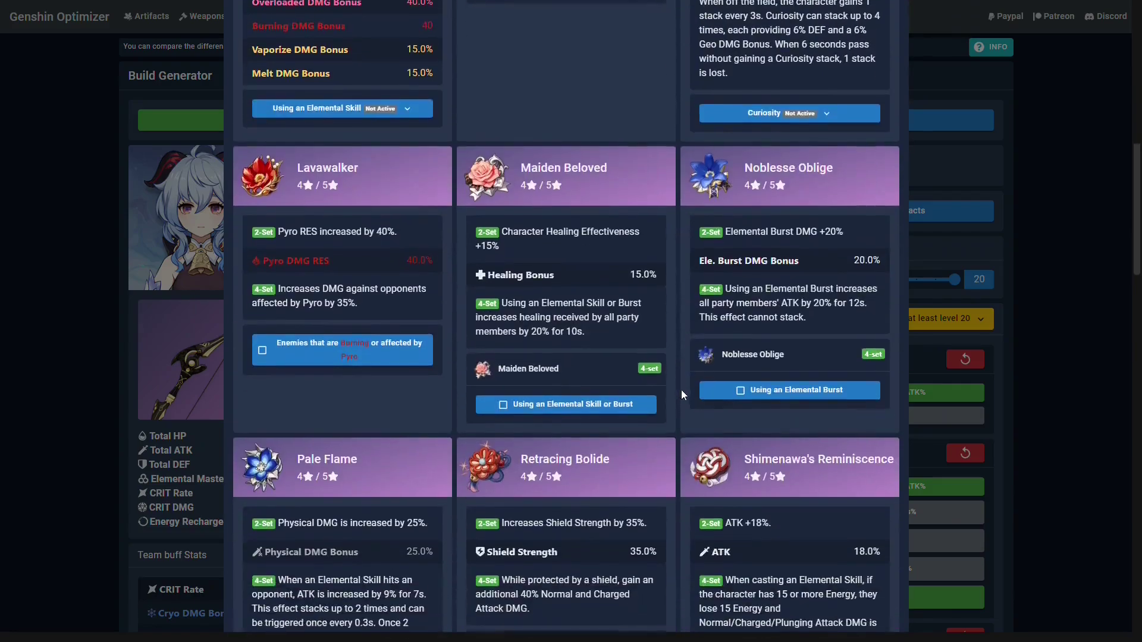
pyautogui.scroll(5, 398, 403)
# - Toggle the Heart of Depth after-skill bonus on and back off, keeping other set effects unchanged
pyautogui.click(398, 398)
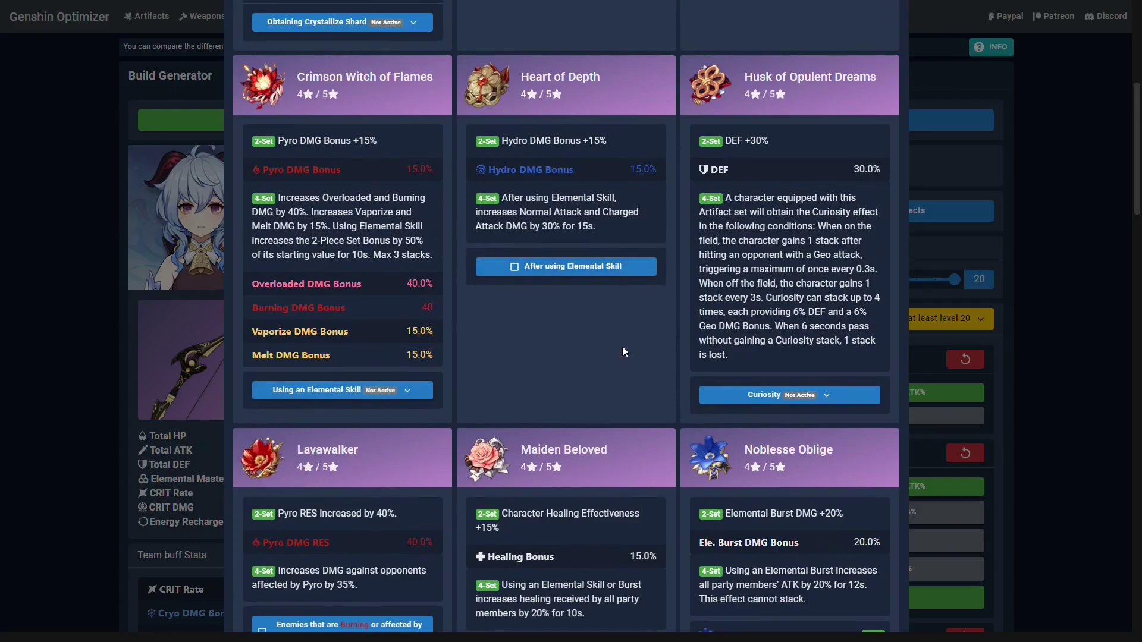
pyautogui.click(644, 279)
pyautogui.click(643, 268)
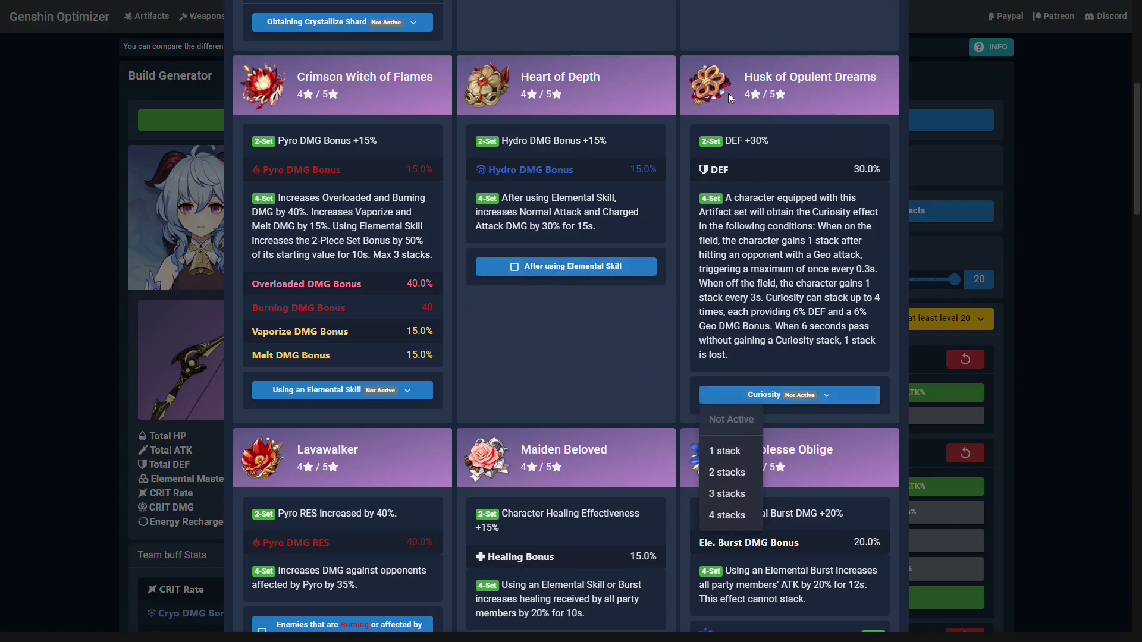
pyautogui.click(649, 358)
pyautogui.scroll(2, 662, 448)
pyautogui.scroll(4, 601, 330)
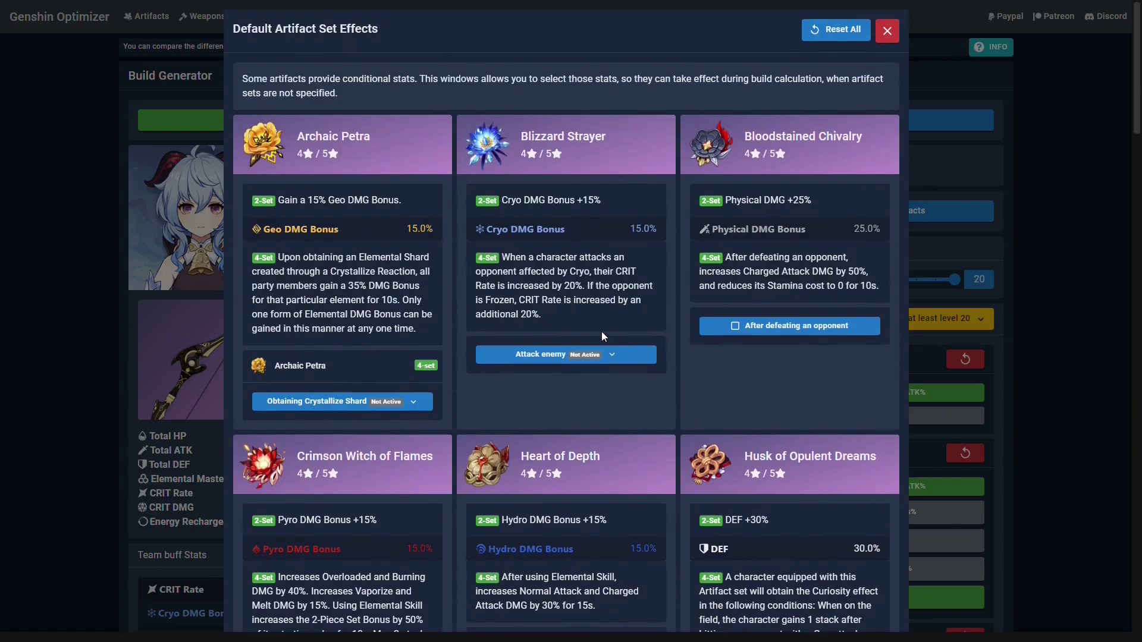
pyautogui.scroll(-5, 673, 412)
pyautogui.scroll(5, 716, 427)
pyautogui.scroll(2, 695, 410)
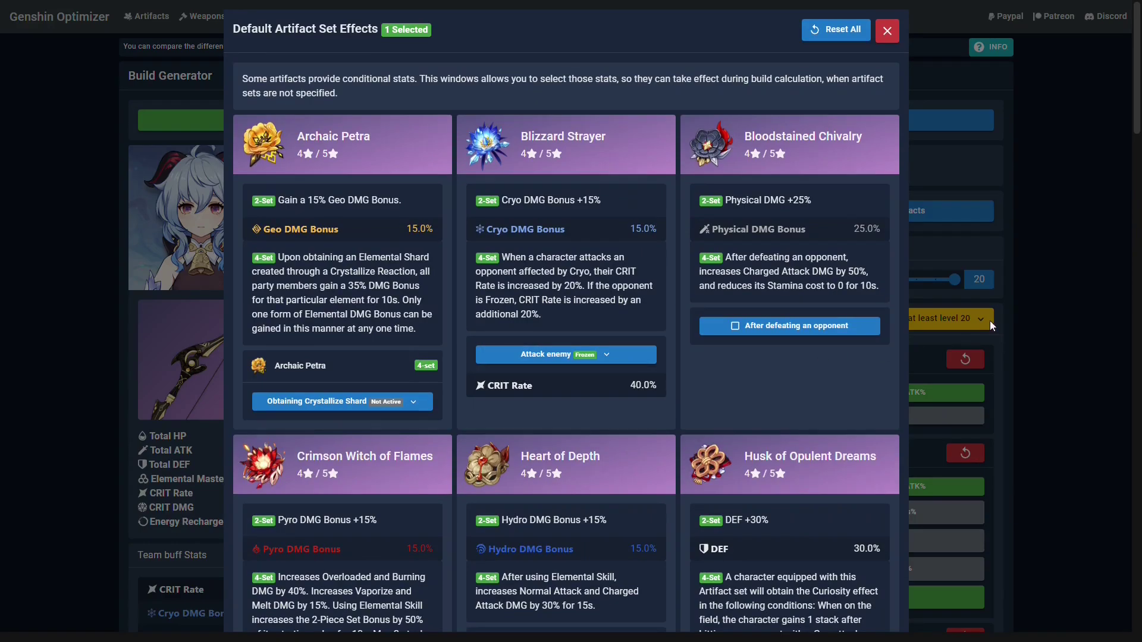
# - Close the set effects window and generate Ganyu's builds
pyautogui.click(1040, 298)
pyautogui.scroll(-5, 833, 413)
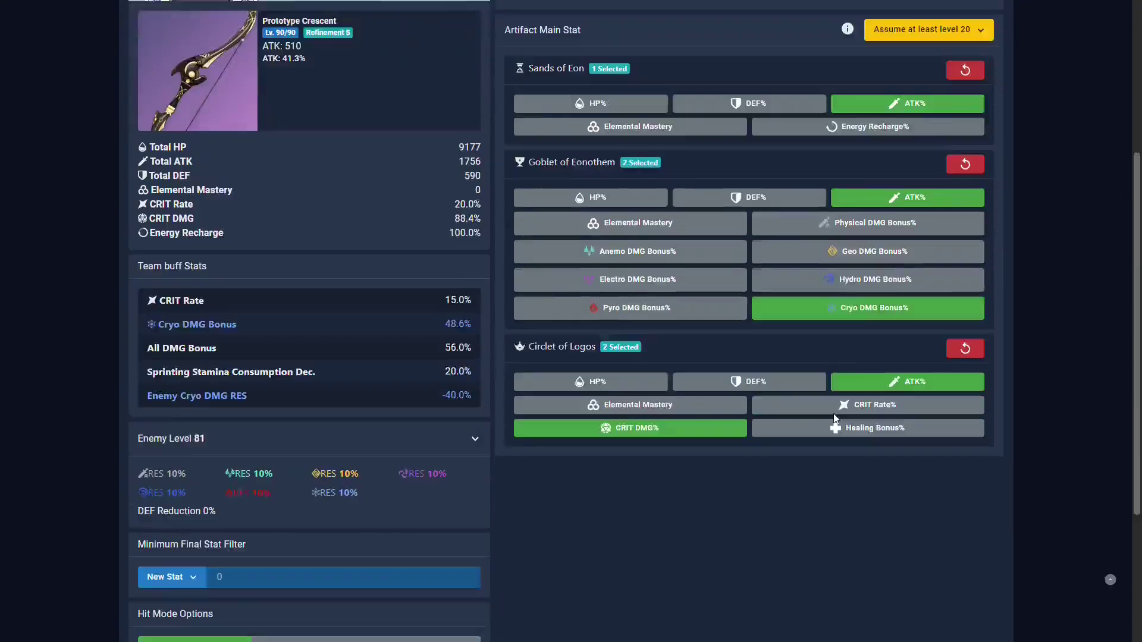
pyautogui.scroll(-4, 554, 423)
pyautogui.click(152, 513)
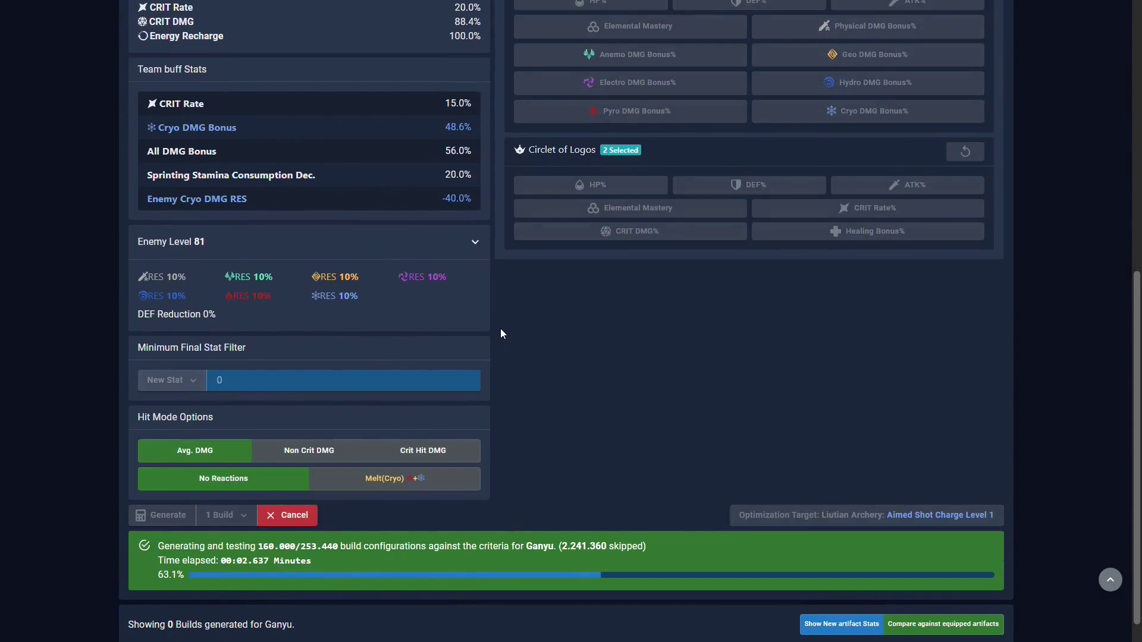
pyautogui.scroll(-5, 509, 330)
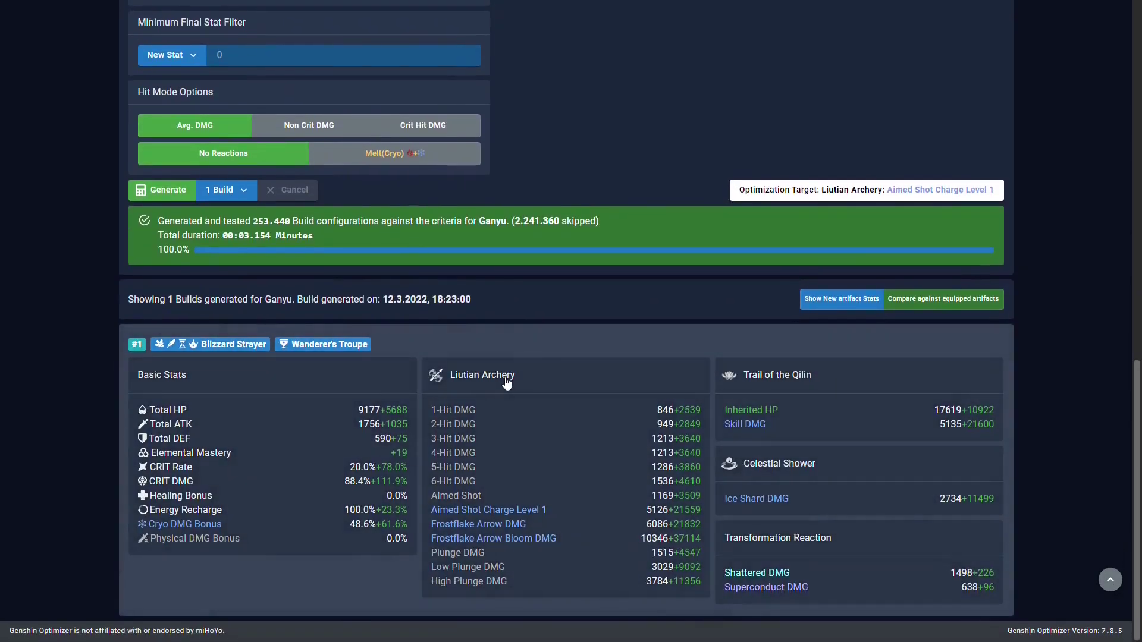
# - Equip the top generated Blizzard Strayer build's artifacts on Ganyu
pyautogui.click(506, 382)
pyautogui.scroll(-5, 507, 382)
pyautogui.click(180, 44)
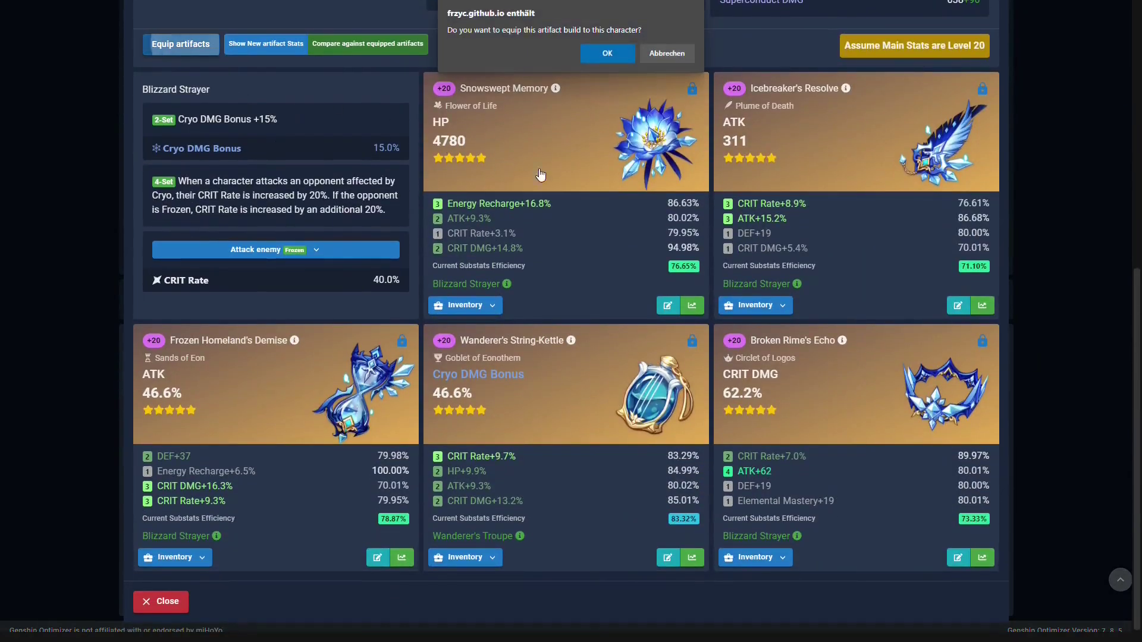
pyautogui.click(606, 53)
pyautogui.click(1029, 311)
pyautogui.scroll(10, 490, 485)
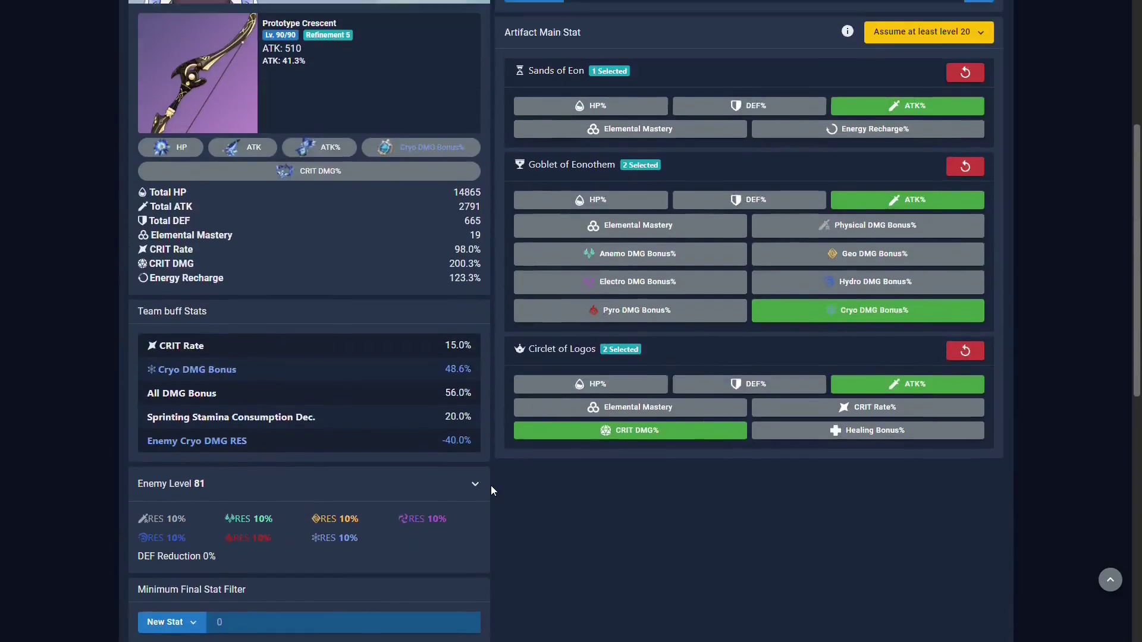
pyautogui.scroll(5, 490, 484)
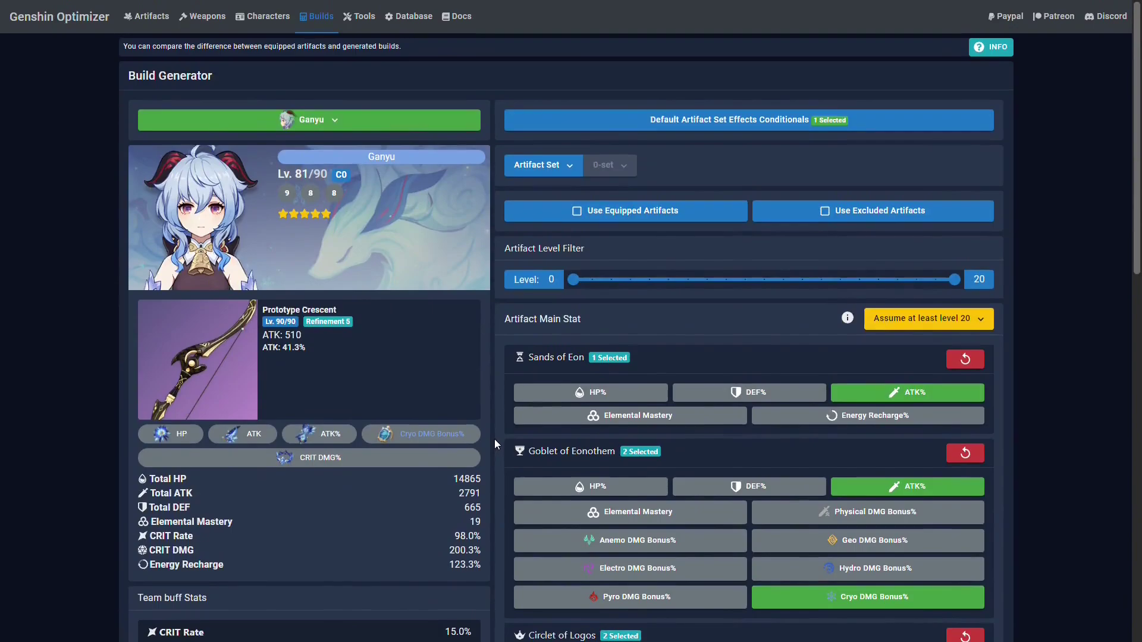